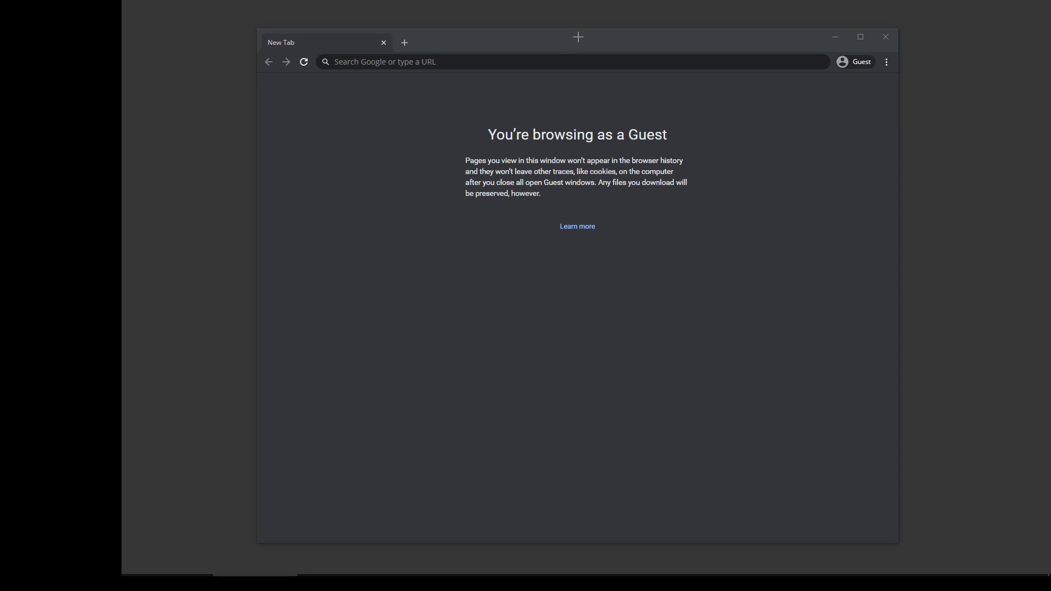
Move the Chrome Guest window up and to the left, ready for a search
drag(577, 35, 526, 26)
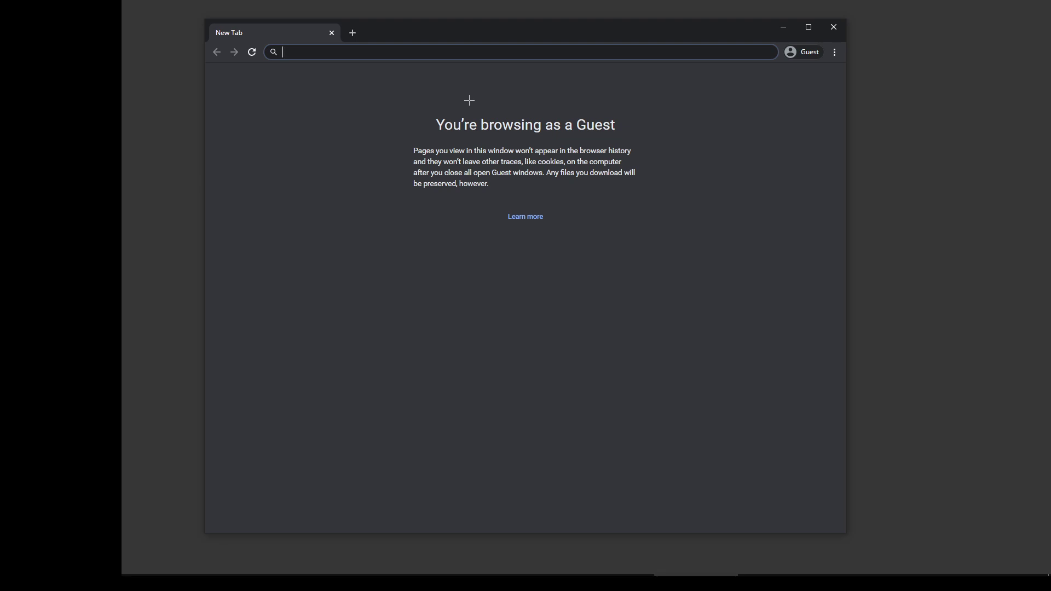
Search for 'Penumbra 10' and open the DeviantArt result for the Windows 10 visual style
text(Penum)
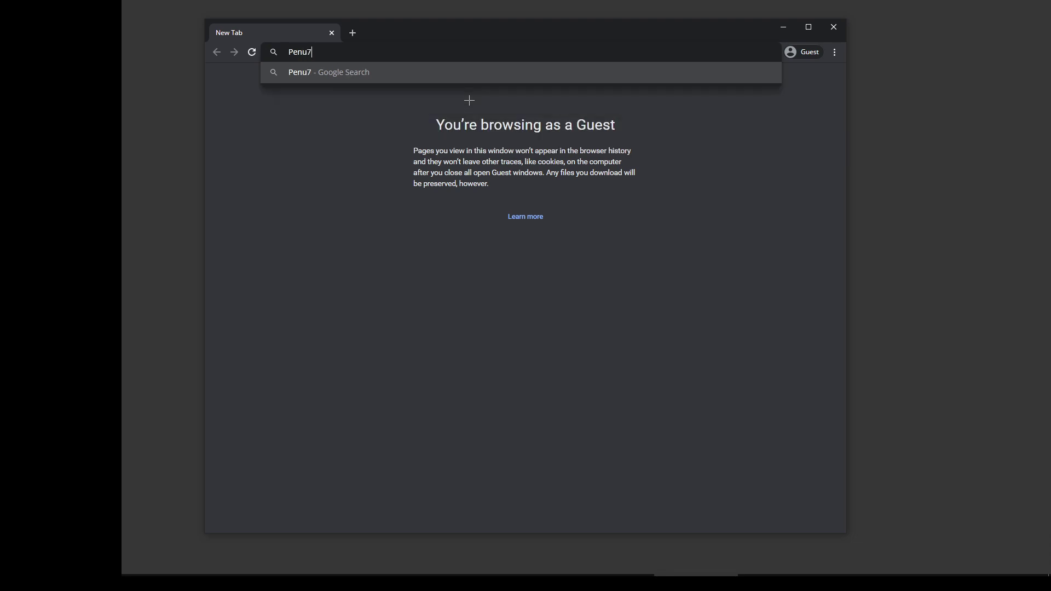
text(bra 10)
key(Return)
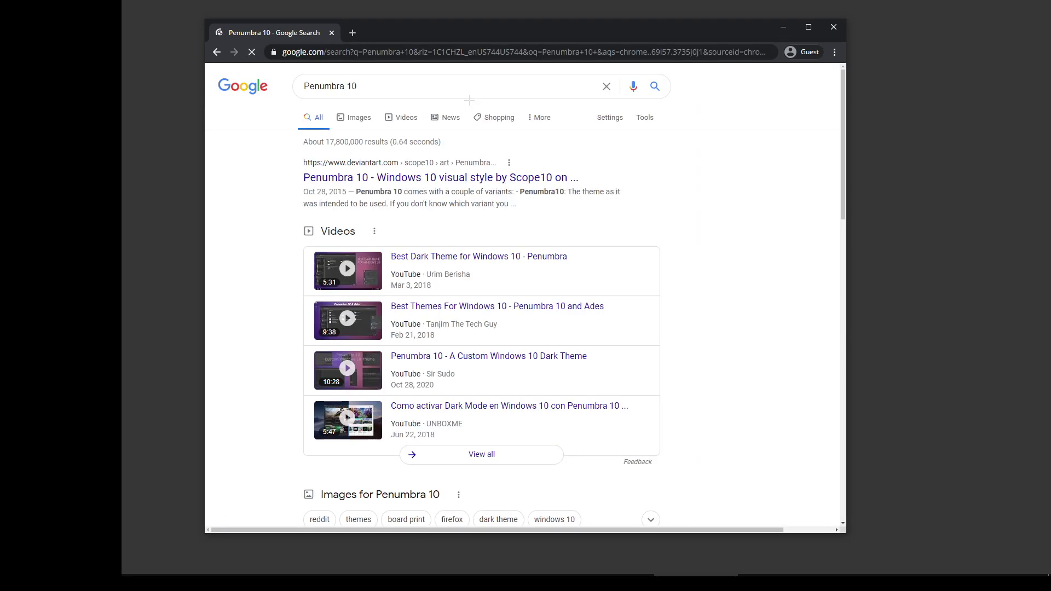
click(414, 177)
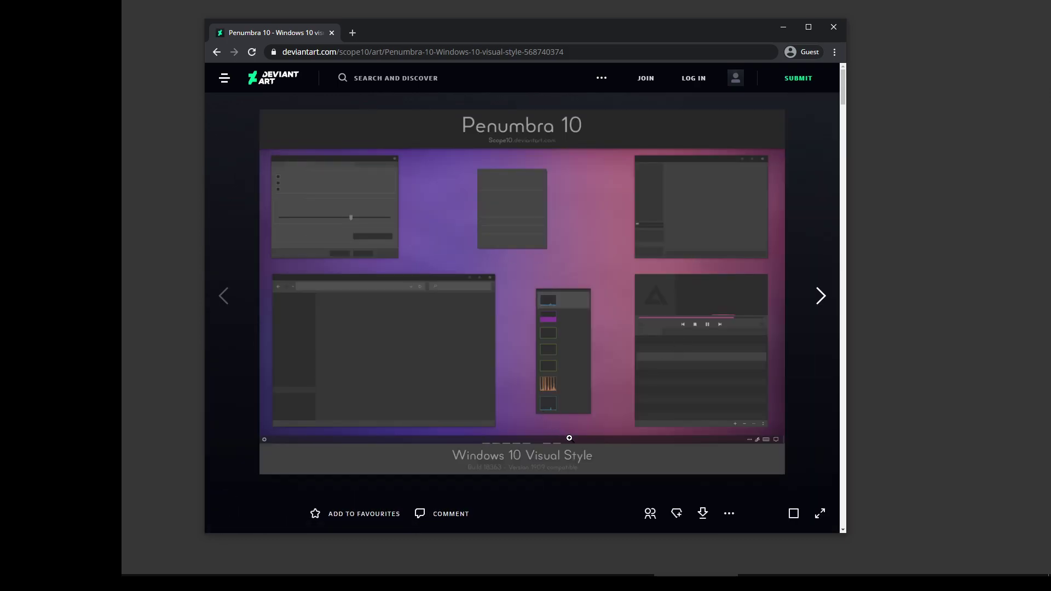
Scroll through the Penumbra 10 description, supported versions and How to install section, then back up
scroll(653, 341, down, 3)
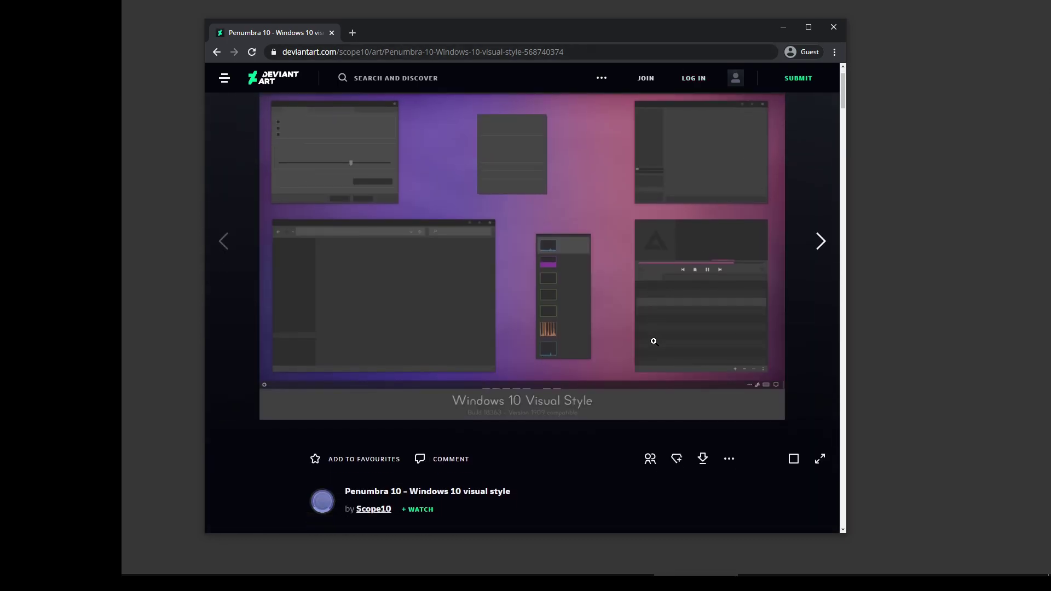
scroll(653, 341, down, 3)
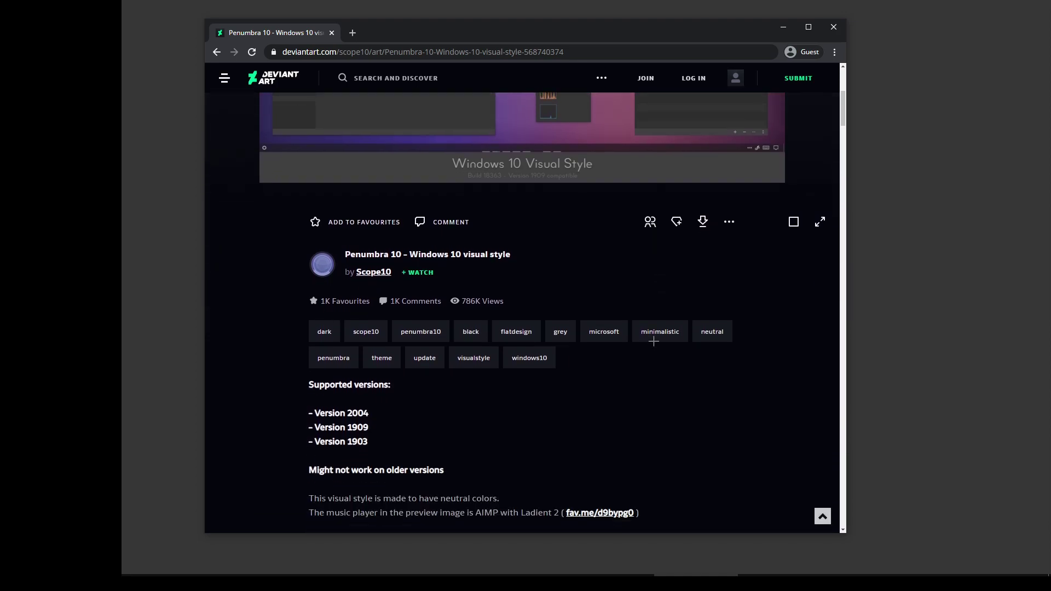
scroll(654, 346, down, 1)
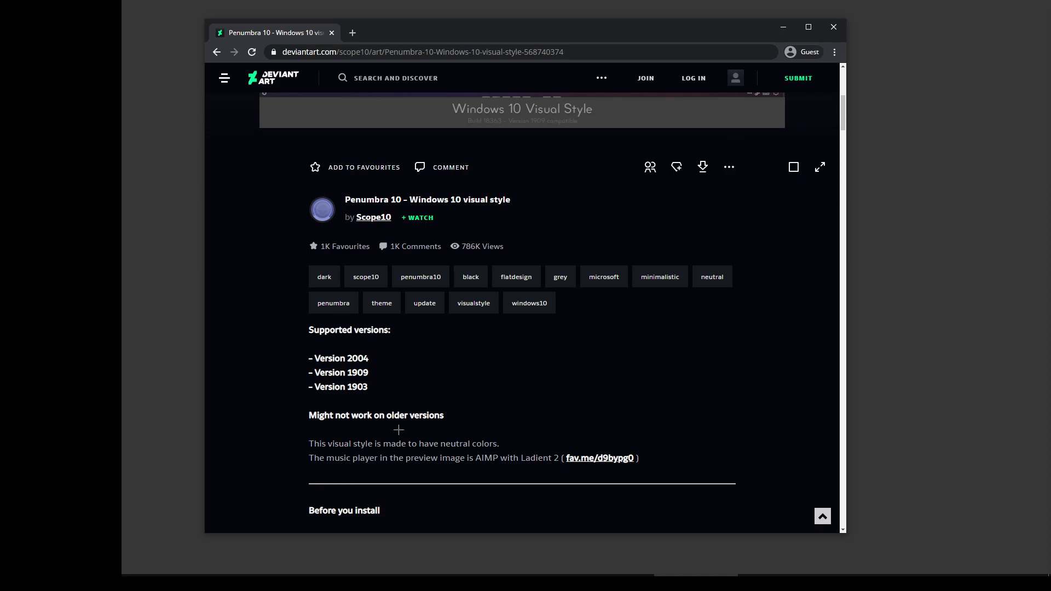
scroll(568, 401, down, 5)
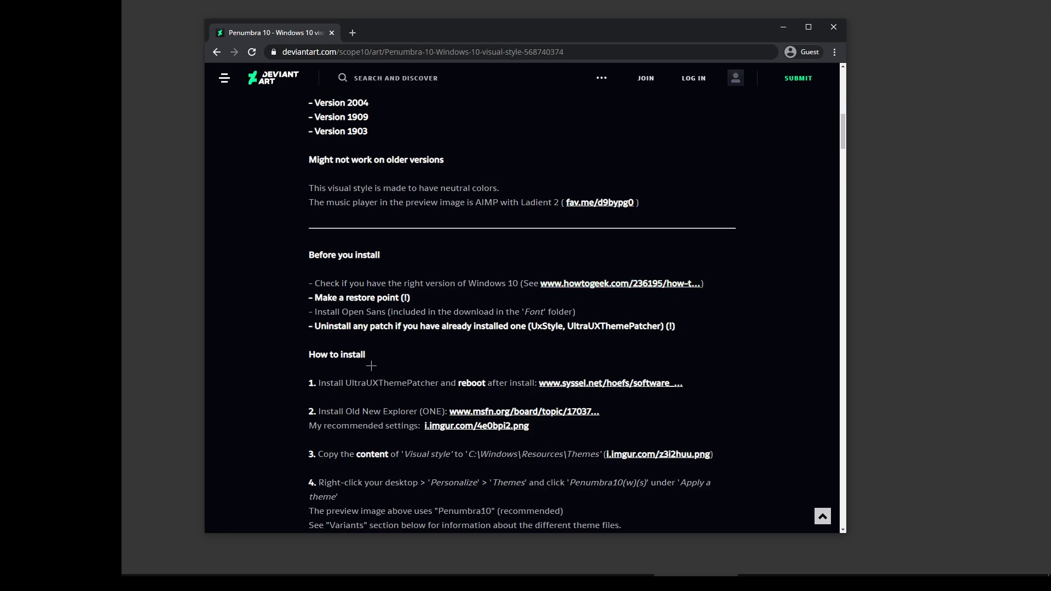
scroll(348, 187, down, 1)
scroll(348, 187, up, 1)
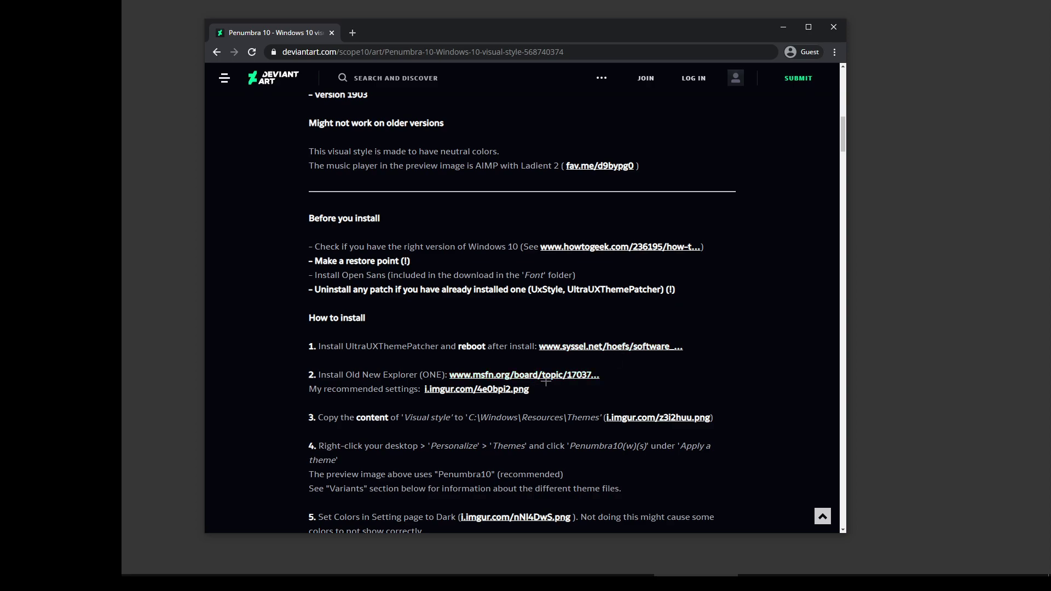
scroll(634, 409, down, 1)
scroll(634, 409, down, 1)
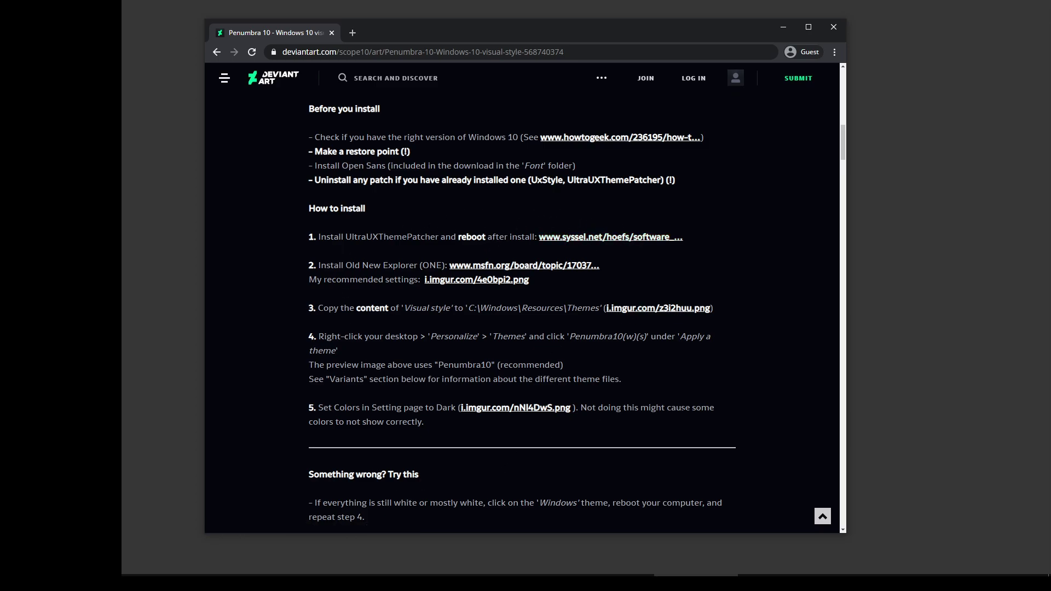
scroll(627, 409, down, 3)
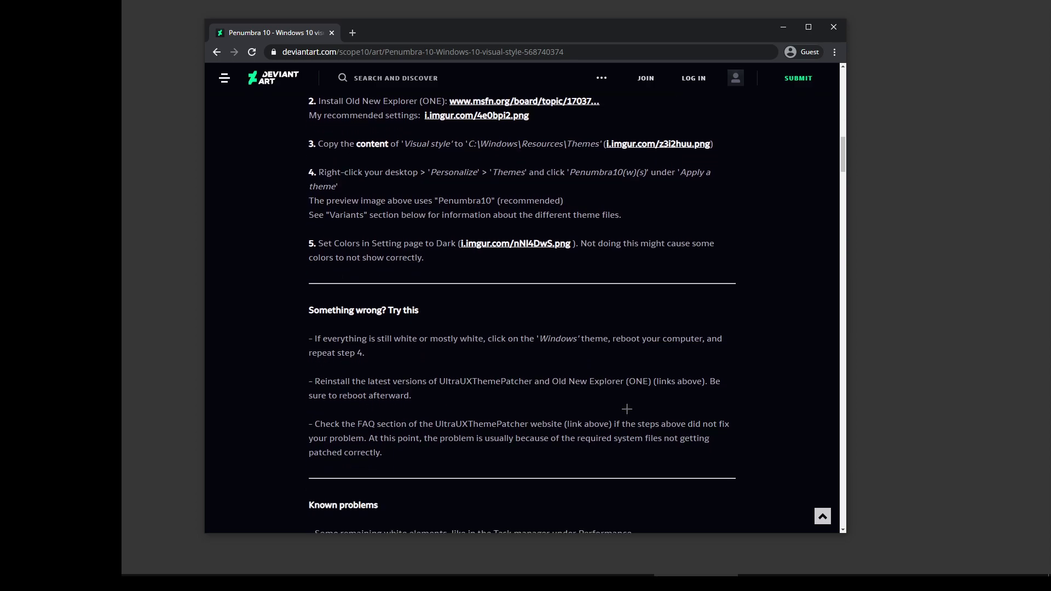
scroll(626, 408, up, 6)
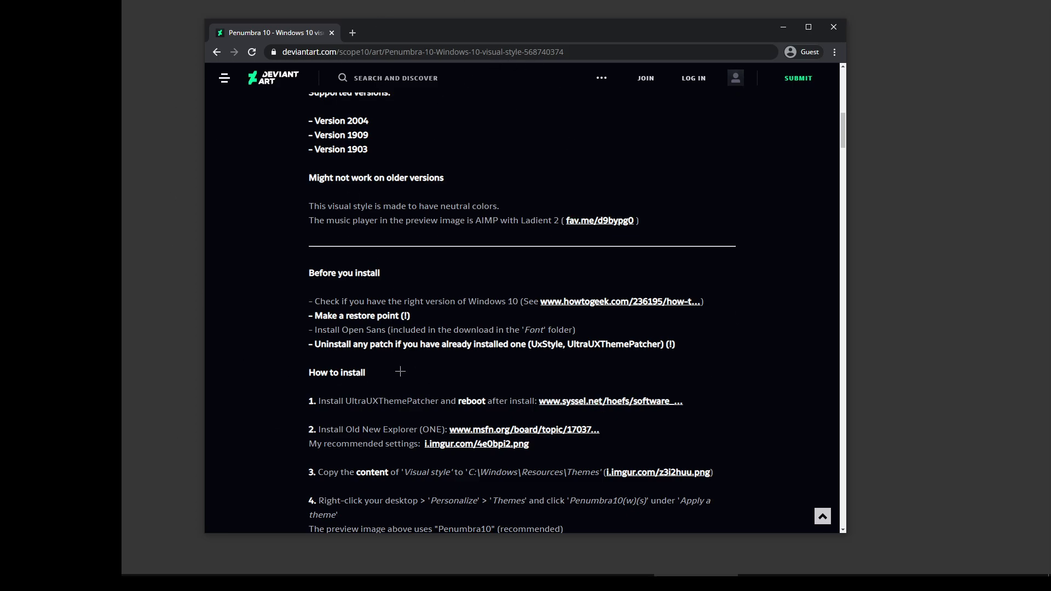
scroll(521, 317, up, 6)
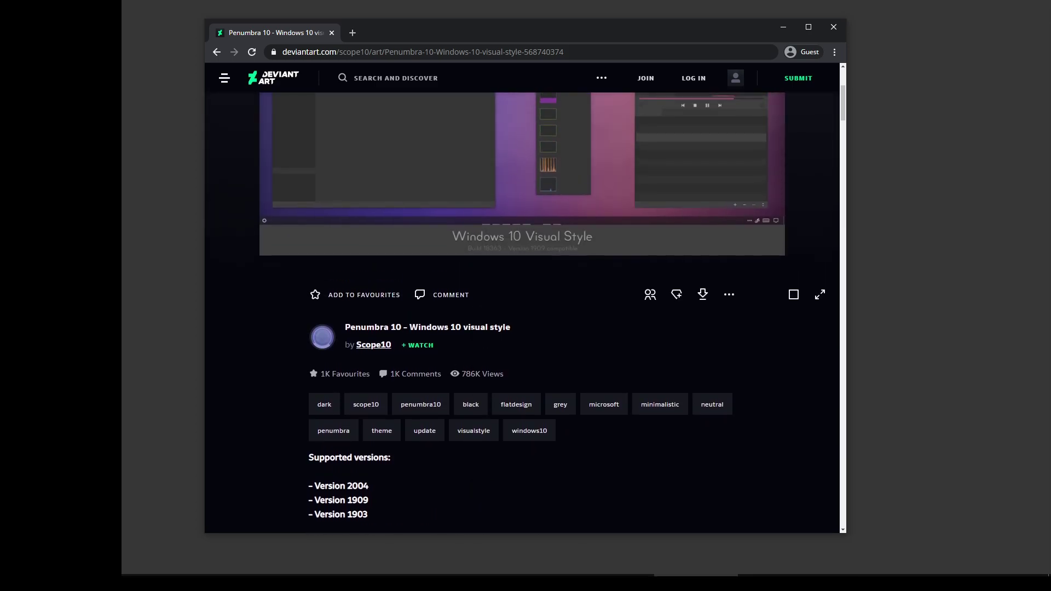
scroll(749, 407, down, 3)
scroll(748, 407, down, 2)
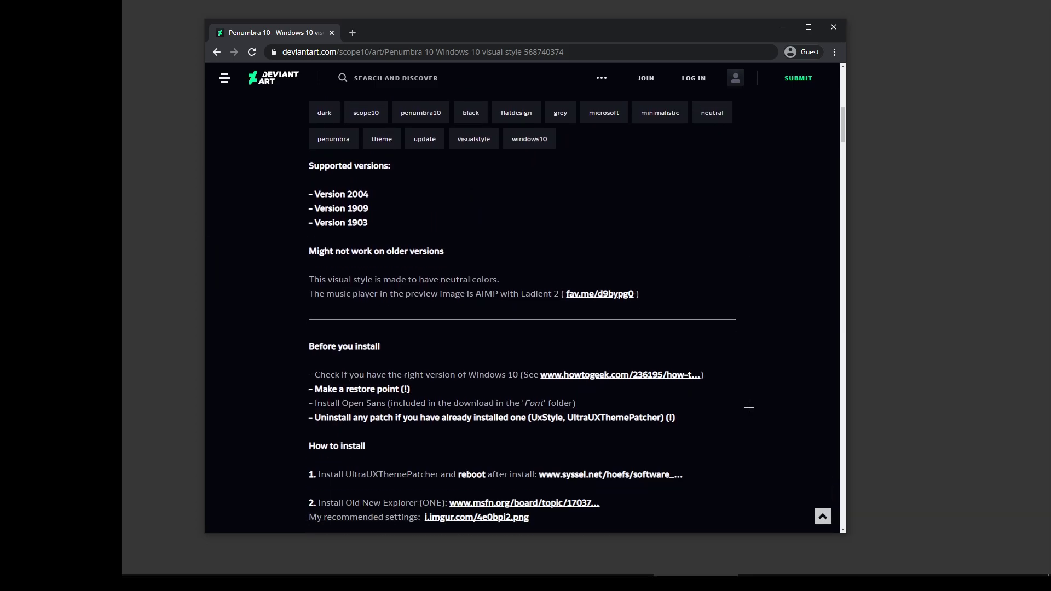
scroll(749, 407, up, 7)
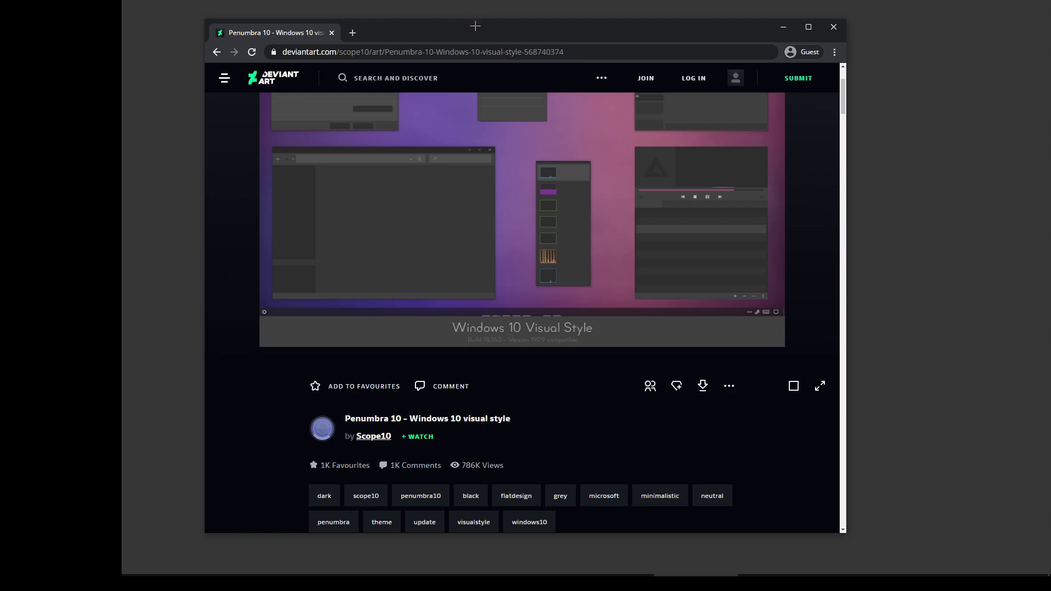
Go to the Themes page and scroll through the installed themes, with Penumbra10 current
drag(474, 25, 429, 29)
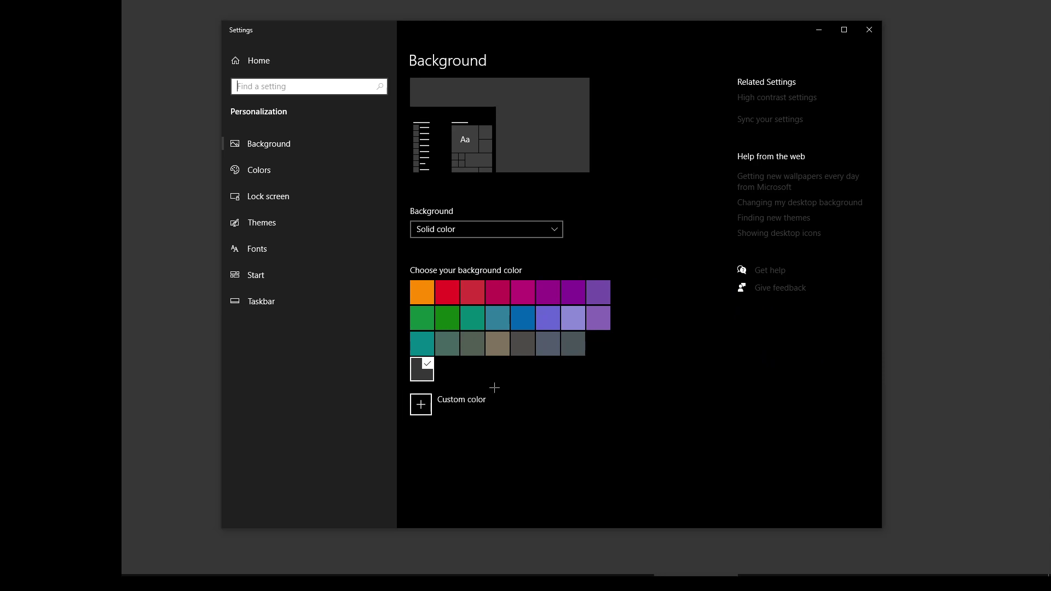
click(261, 222)
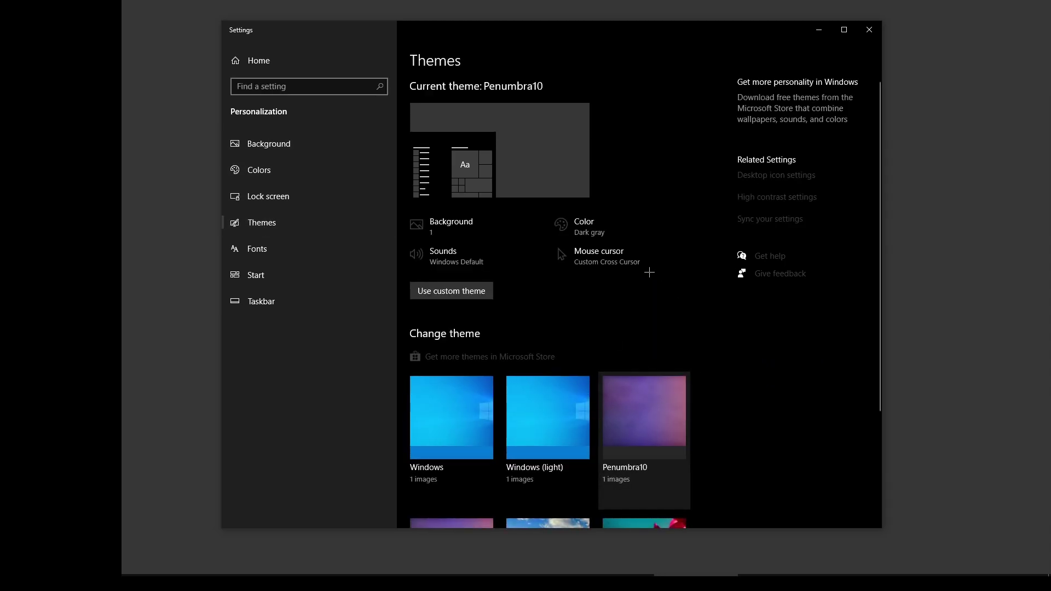
scroll(692, 422, down, 1)
scroll(679, 405, down, 2)
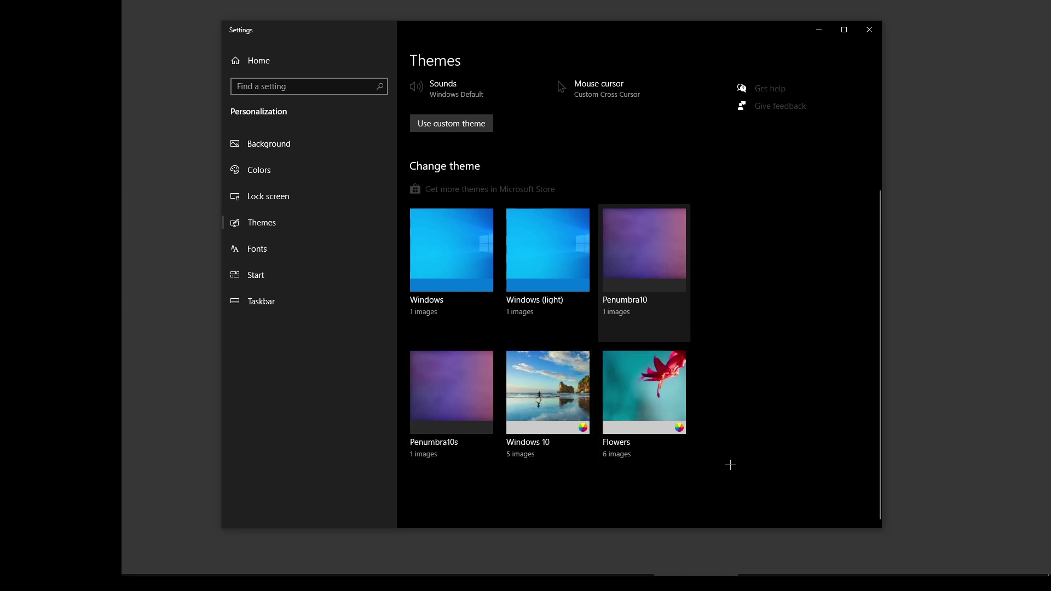
scroll(748, 472, up, 1)
scroll(747, 472, up, 2)
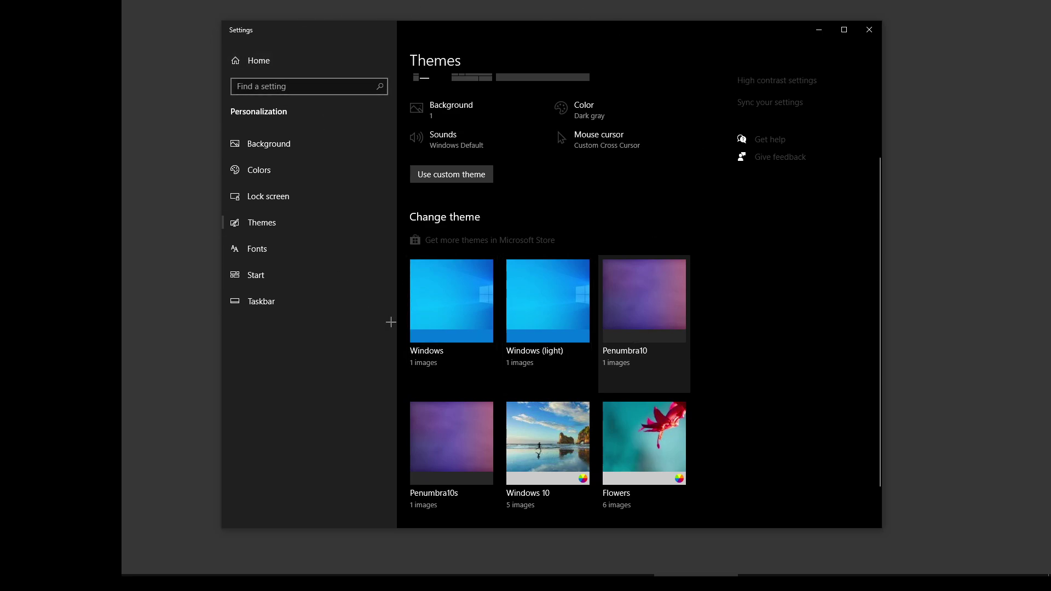
scroll(720, 410, up, 4)
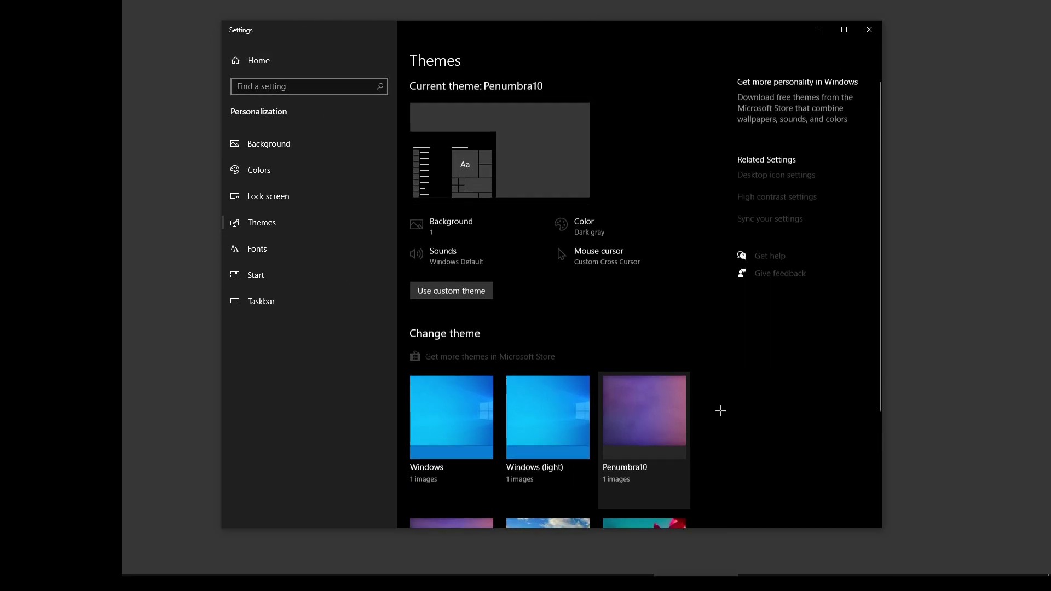
On the Colors page, turn transparency effects on and back off, then return to Background
click(294, 176)
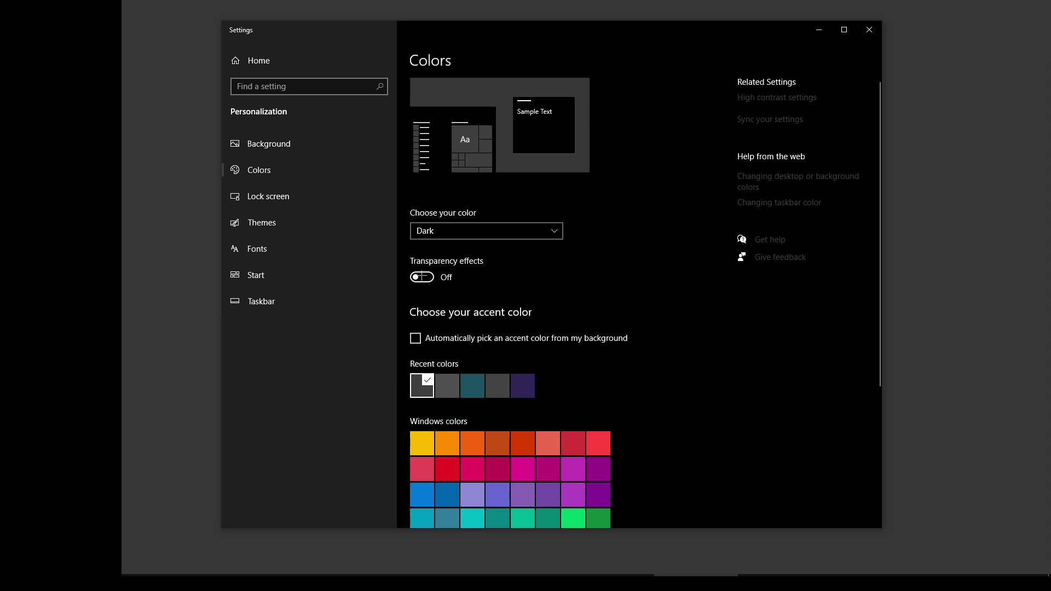
click(422, 277)
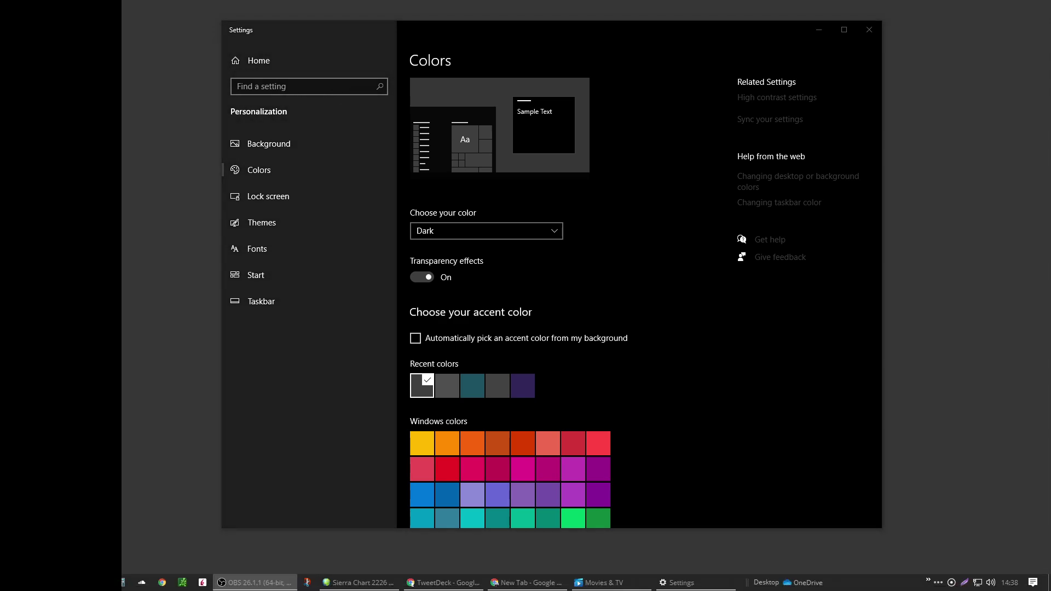
click(429, 277)
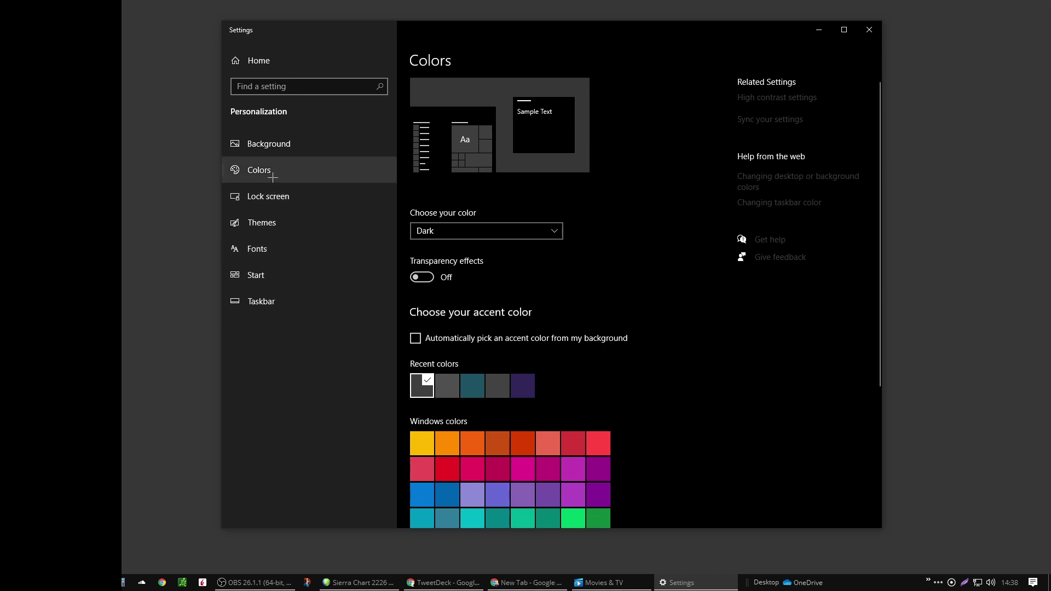
click(328, 144)
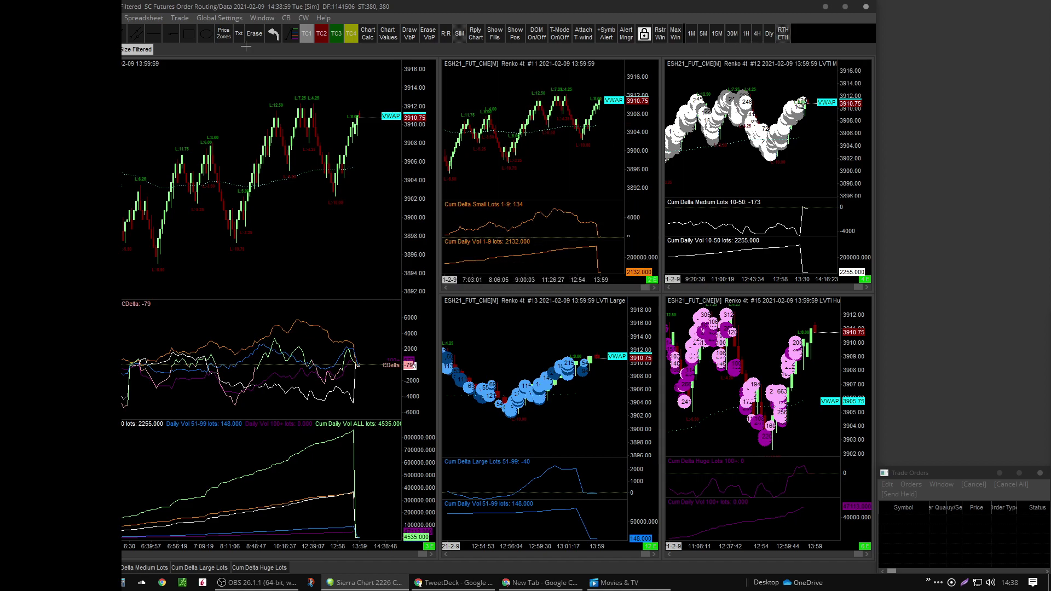
click(230, 20)
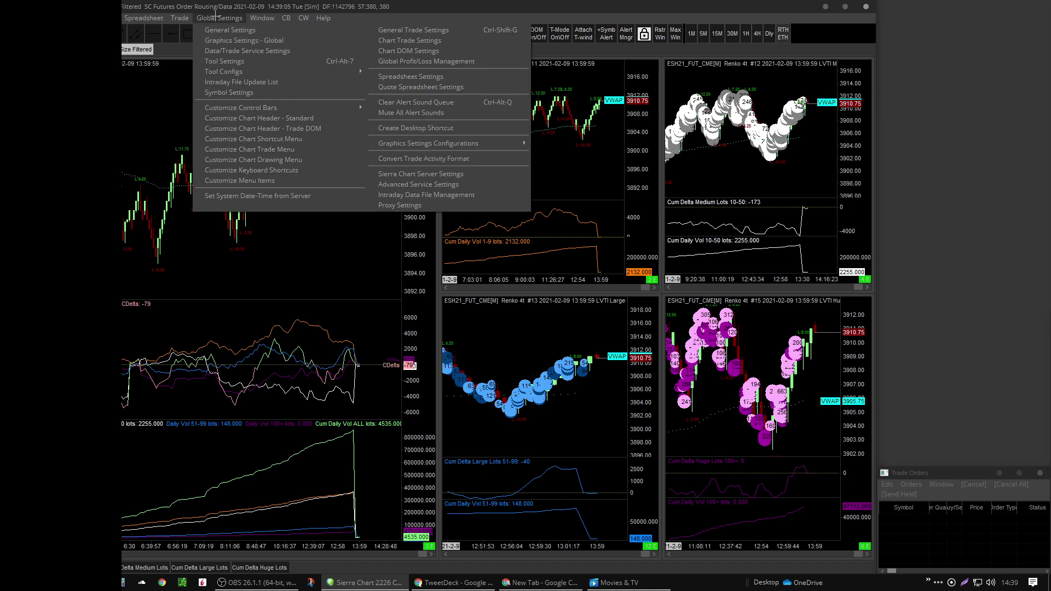
click(233, 40)
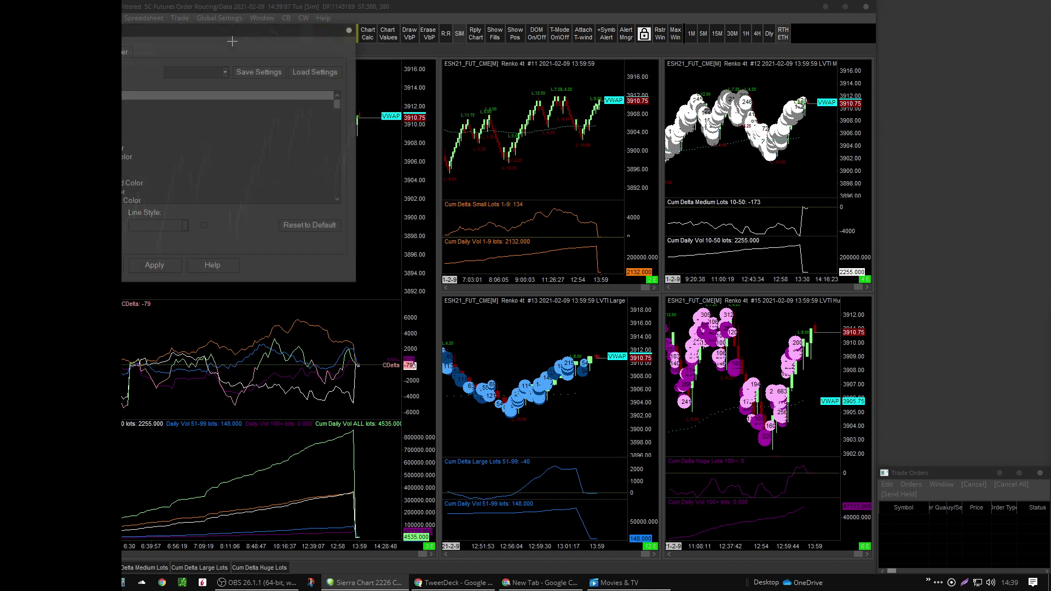
drag(195, 32, 553, 41)
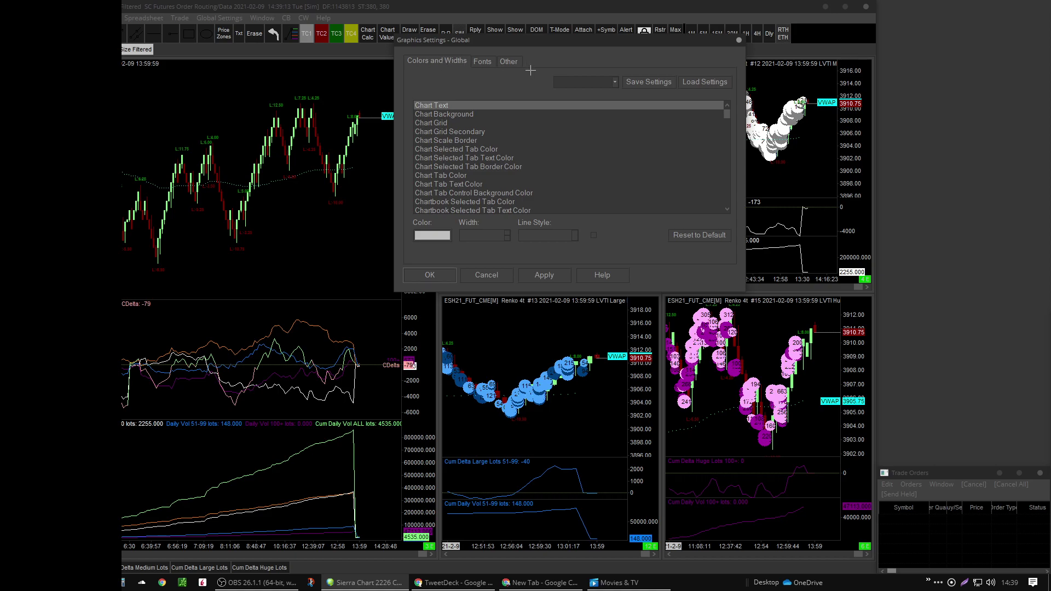
click(482, 60)
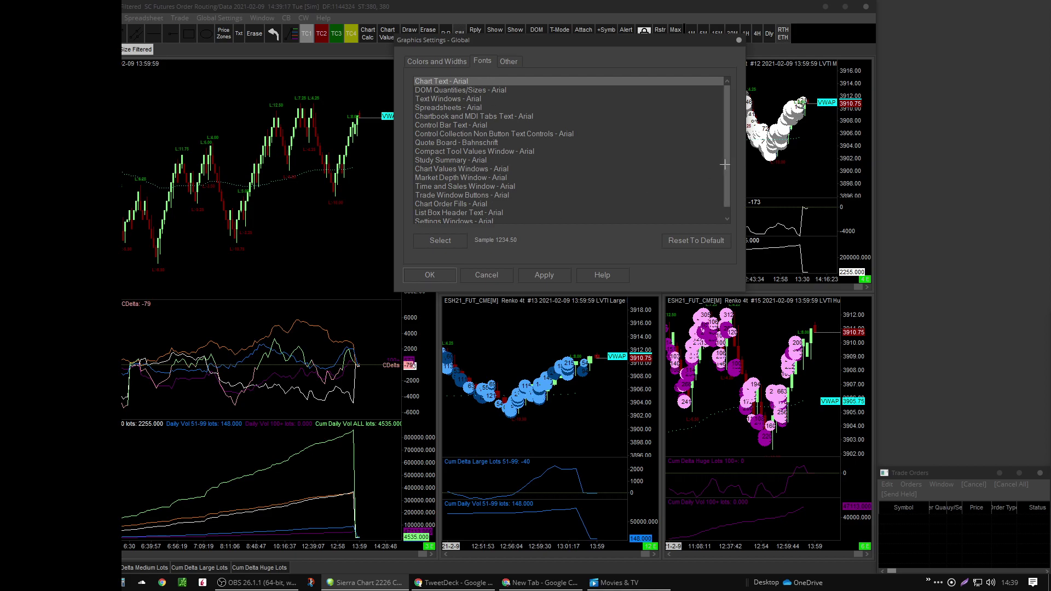
drag(726, 124, 727, 99)
click(463, 61)
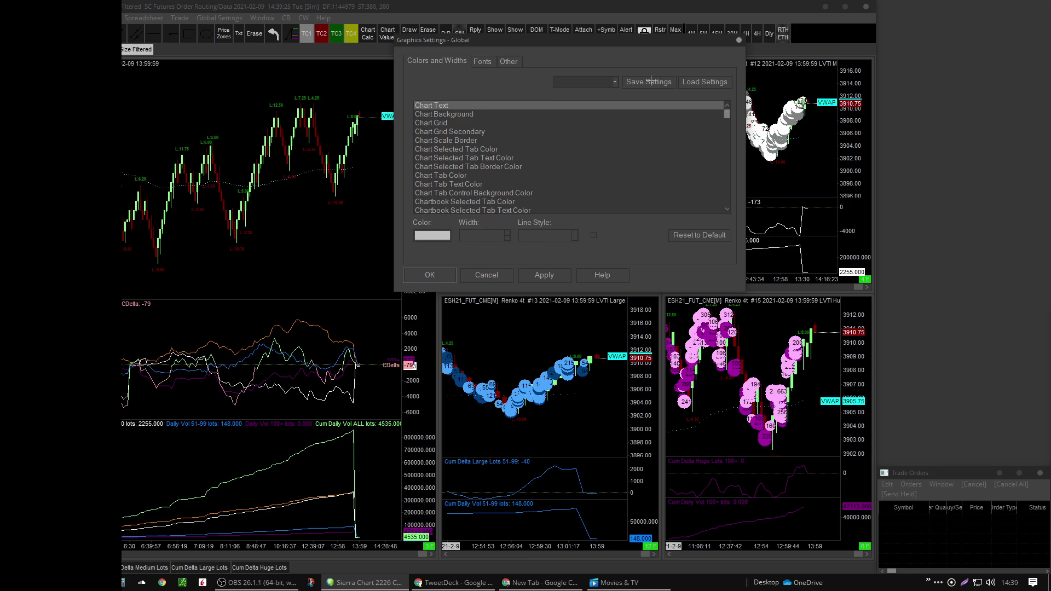
click(483, 61)
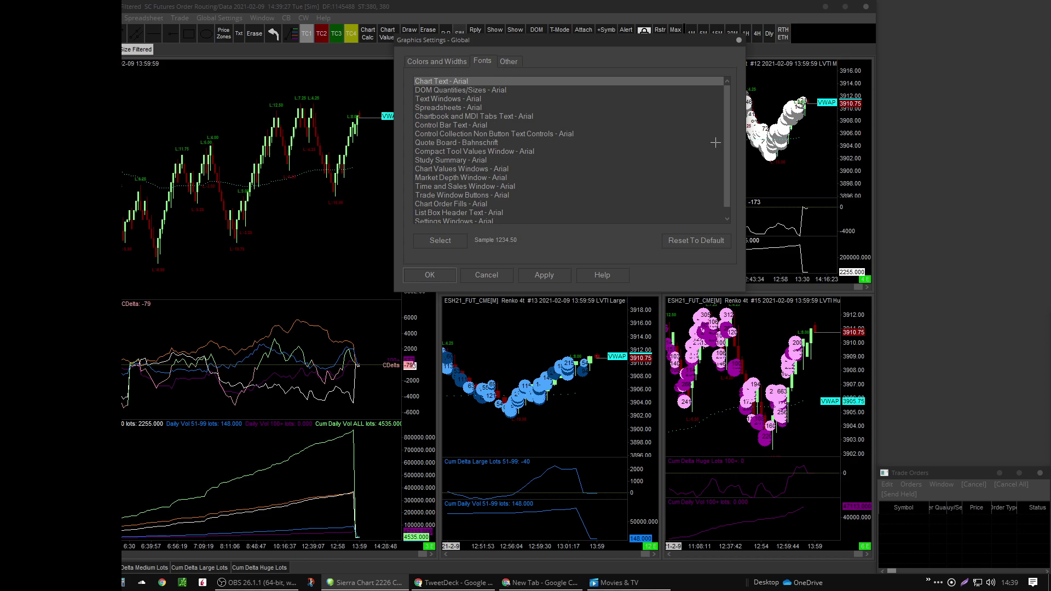
drag(726, 130, 725, 111)
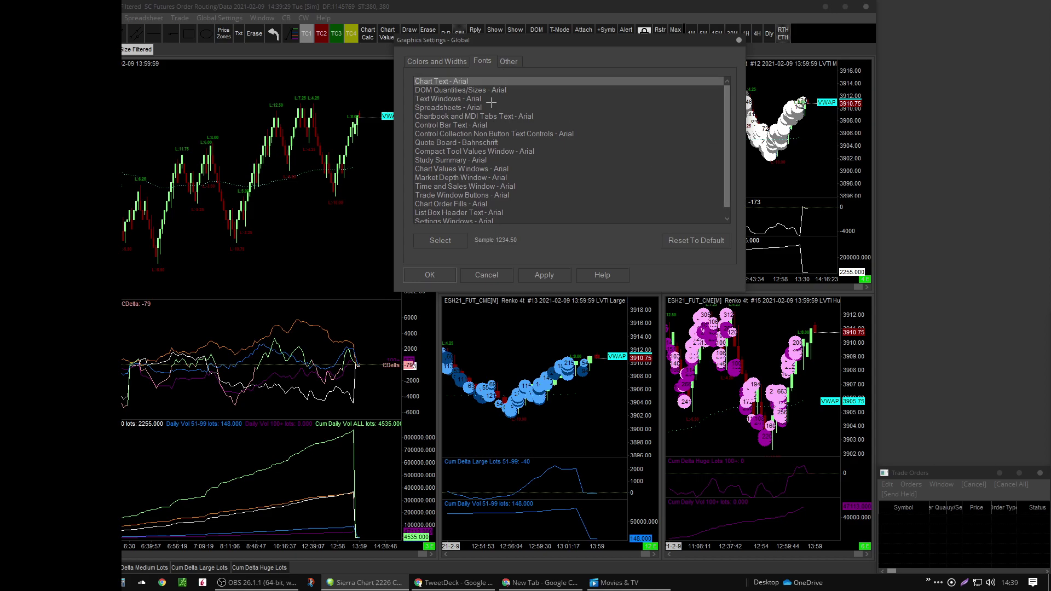
click(443, 61)
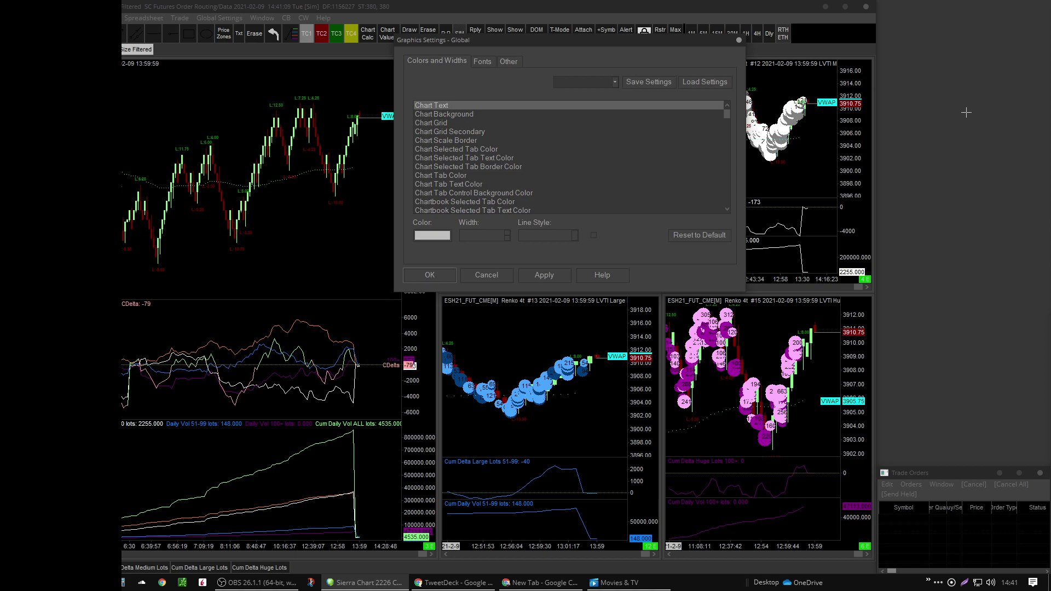
key(Down)
key(Up)
key(Down)
key(Up)
key(Down)
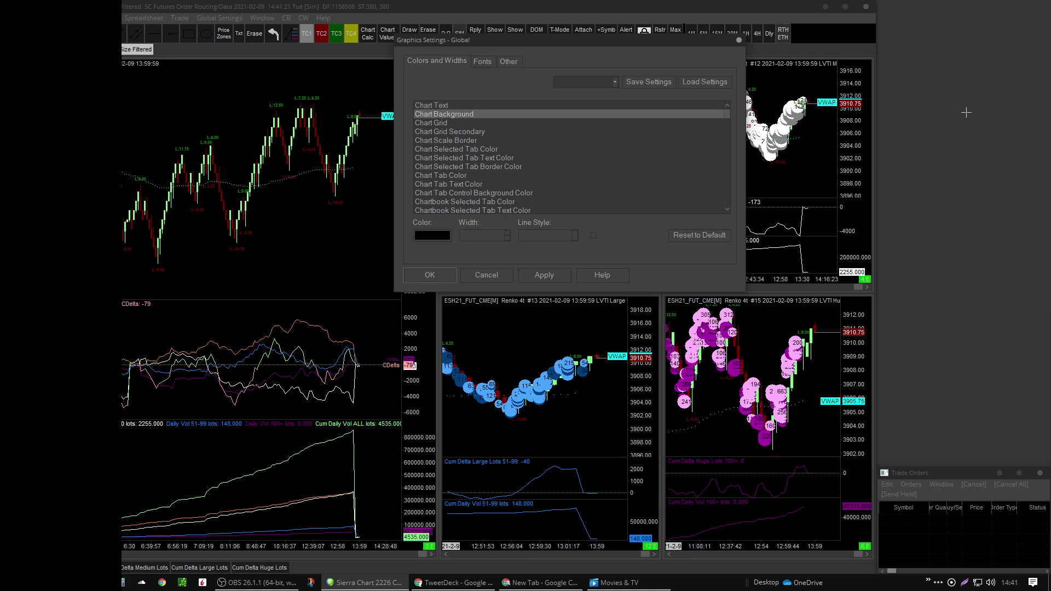
key(Down)
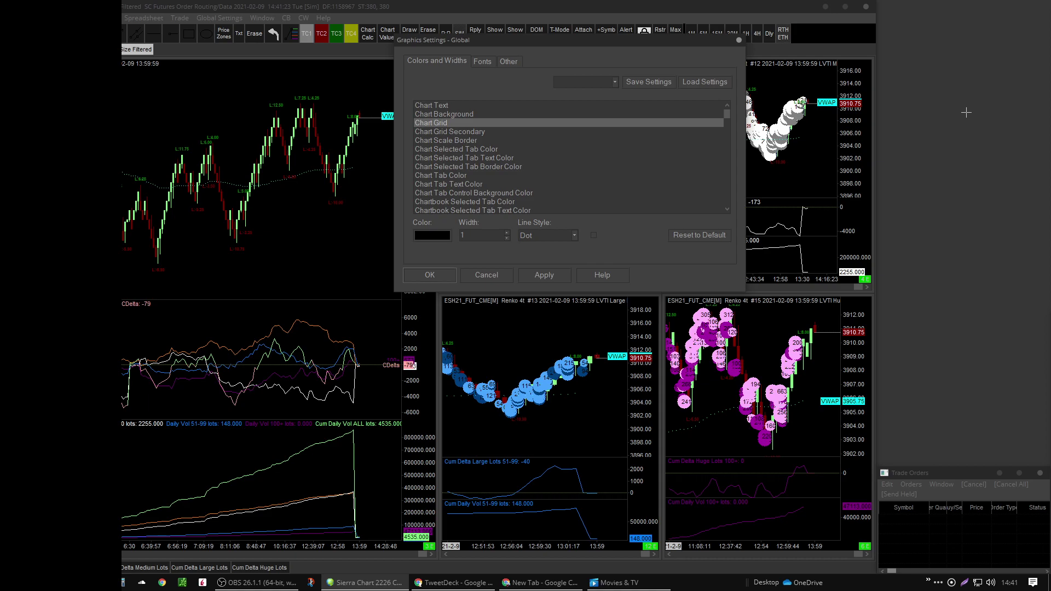
key(Down)
key(Down)
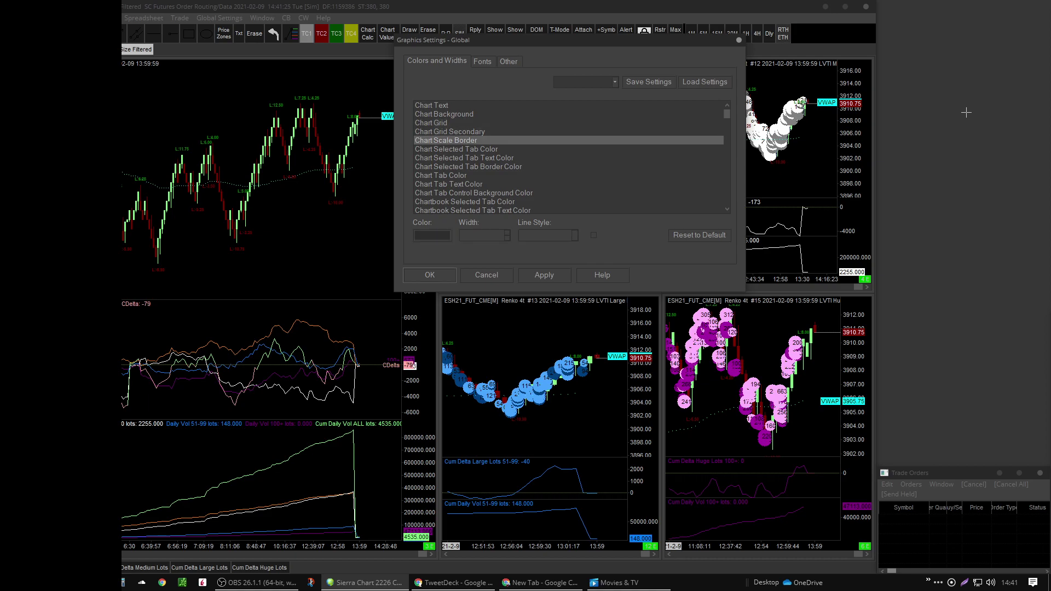
key(Down)
key(Down)
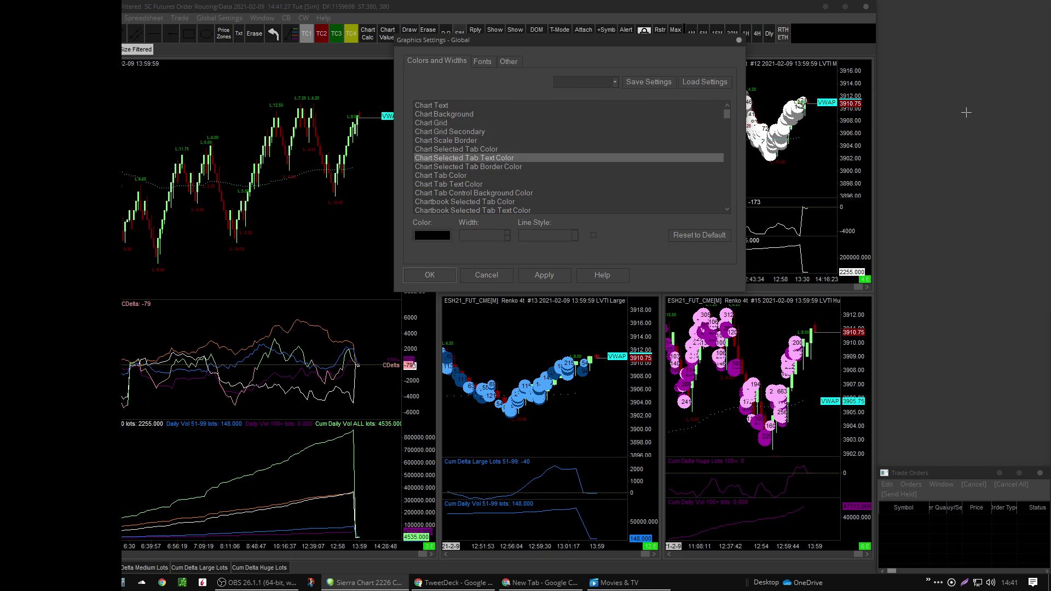
key(Down)
key(Down)
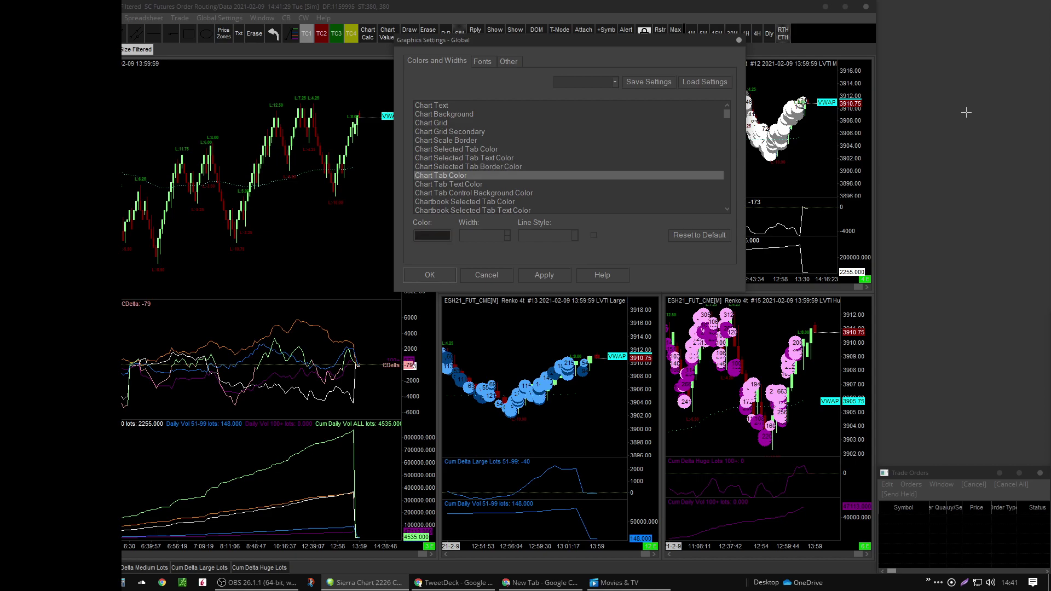
key(Down)
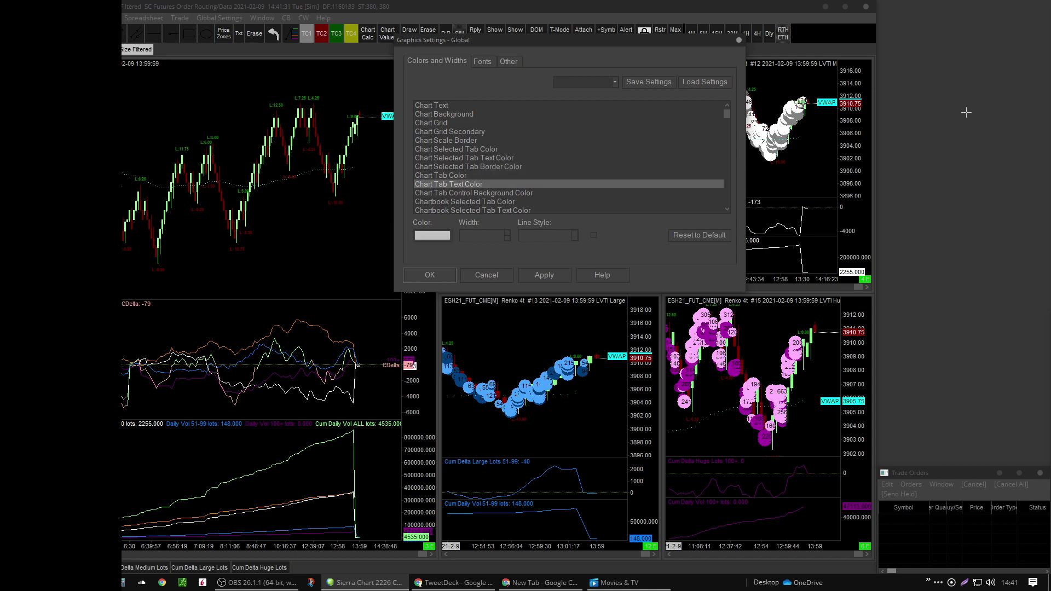
key(Down)
key(Down)
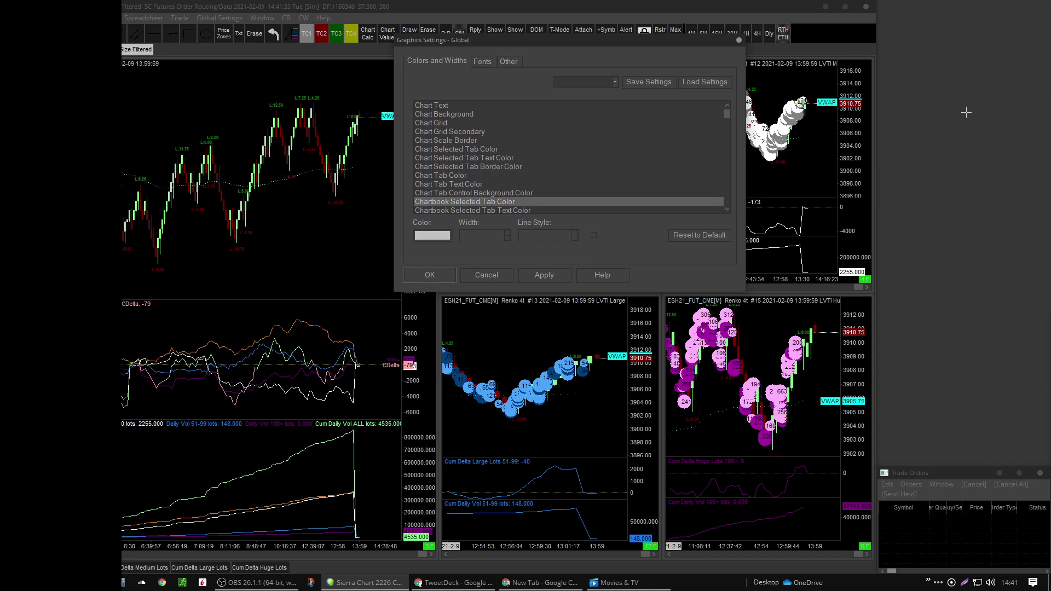
key(Down)
key(Down)
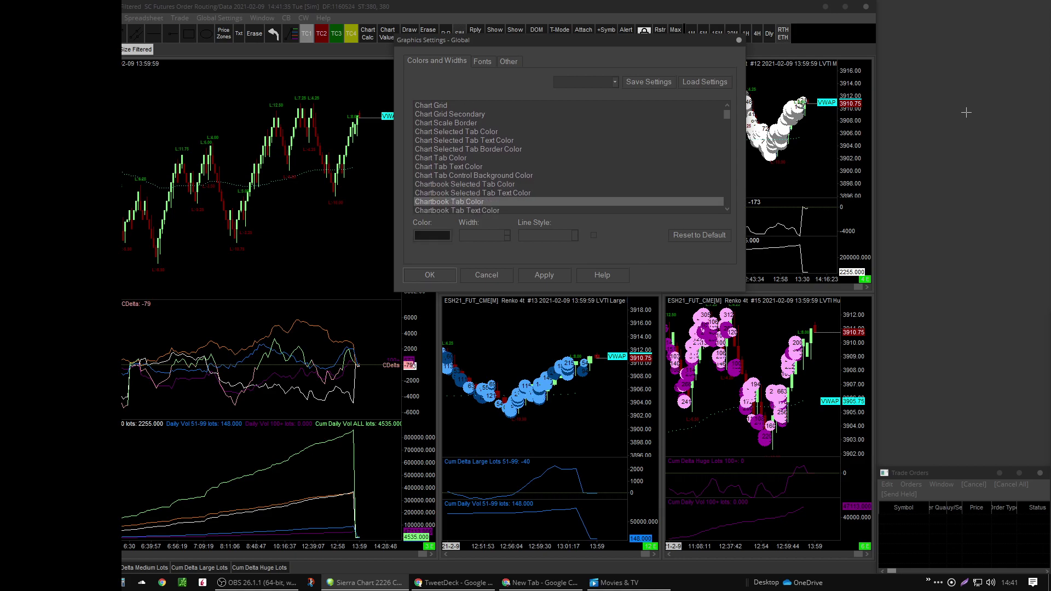
key(Down)
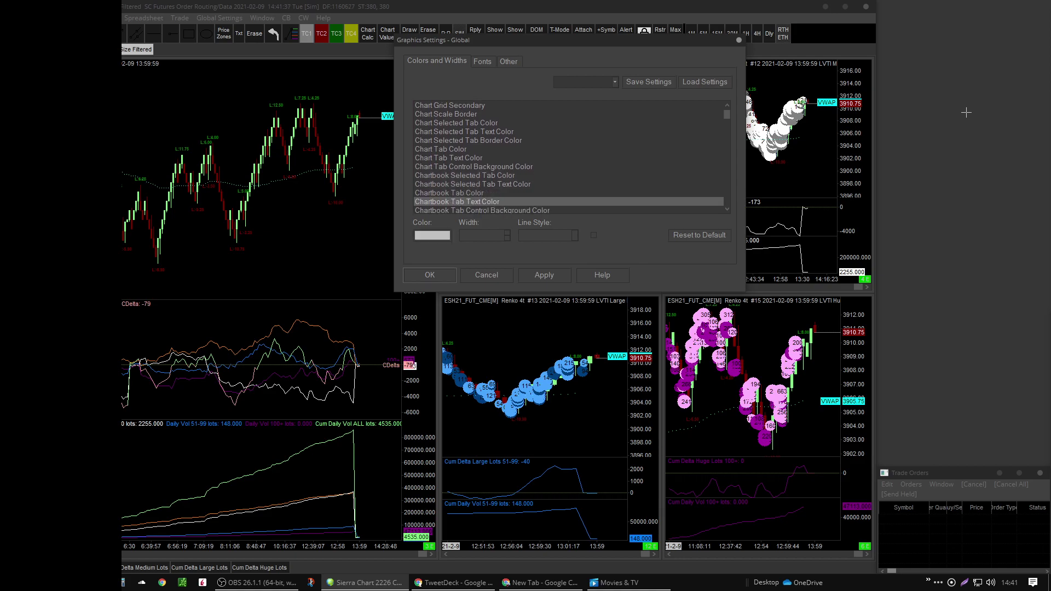
key(Down)
key(Down)
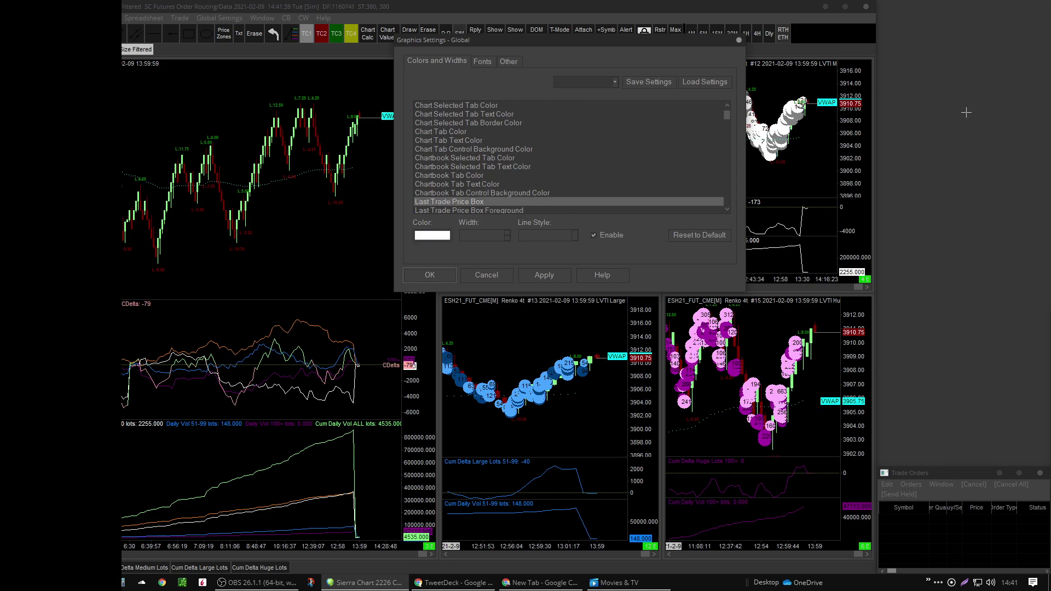
key(Down)
key(Down)
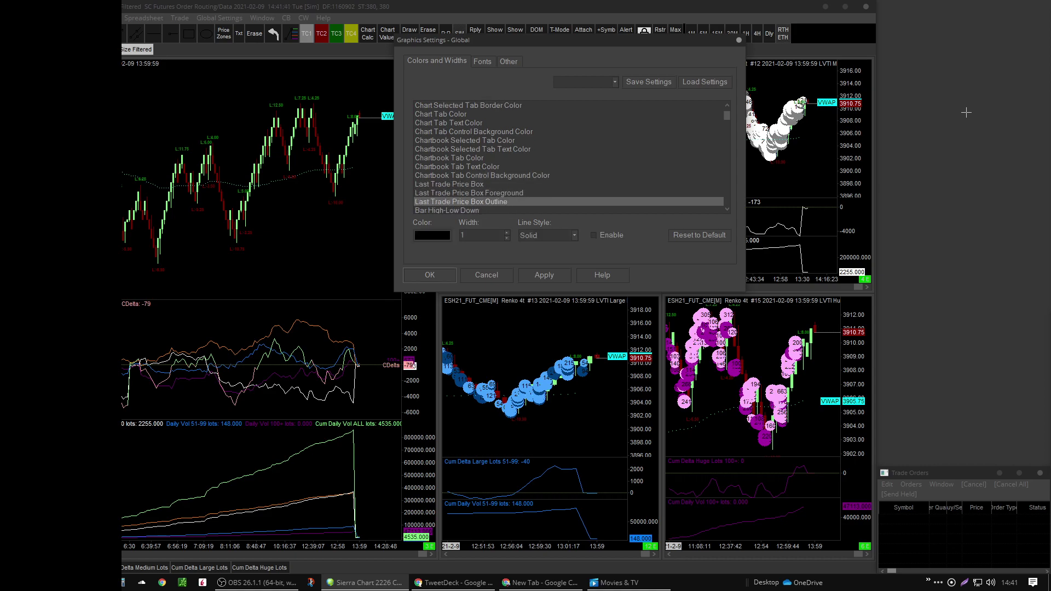
key(Down)
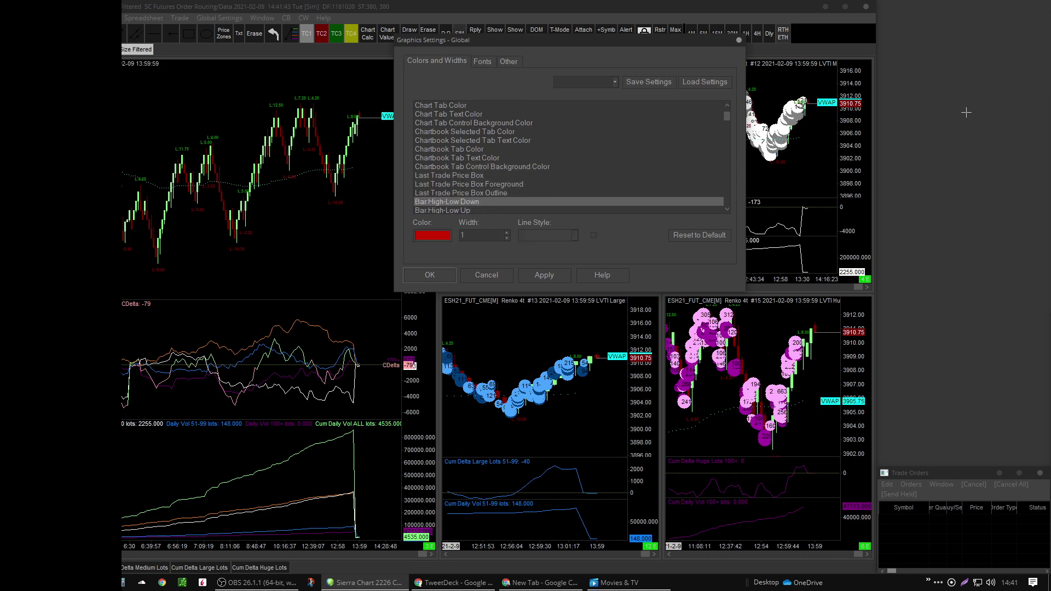
key(Down)
key(Down)
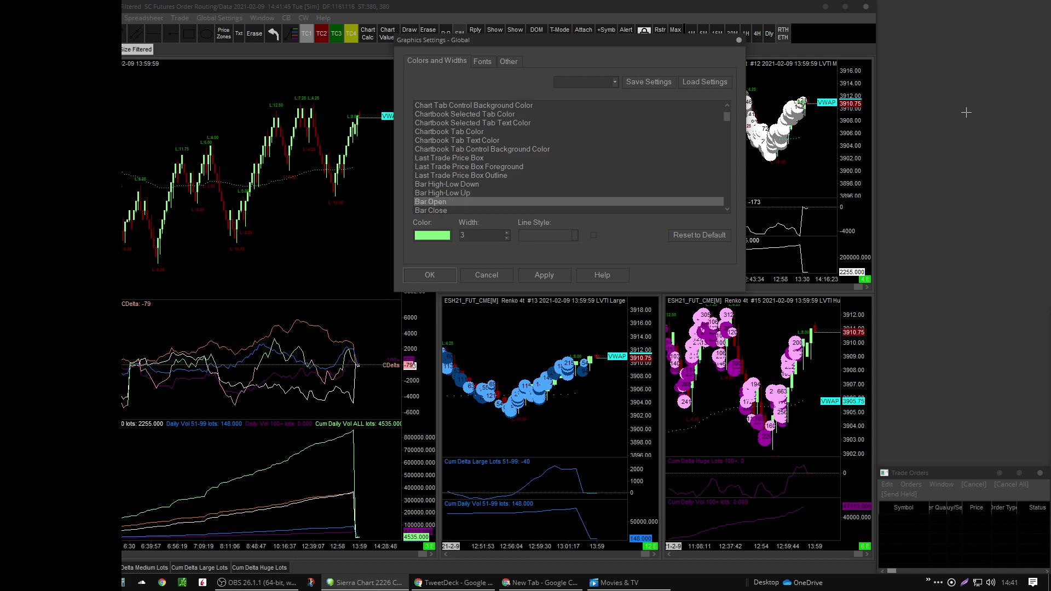
key(Down)
key(Down)
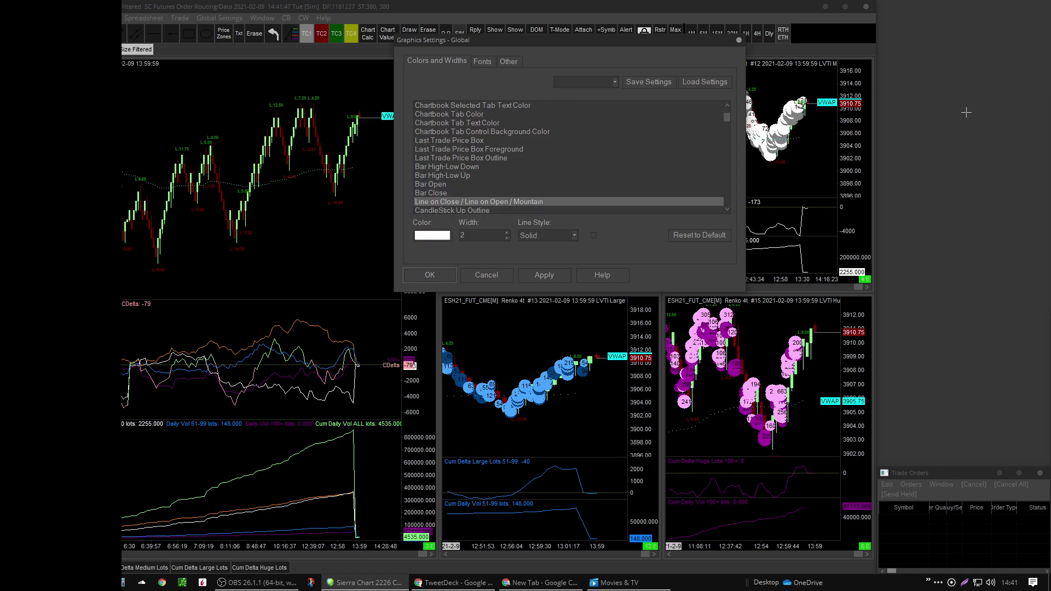
key(Down)
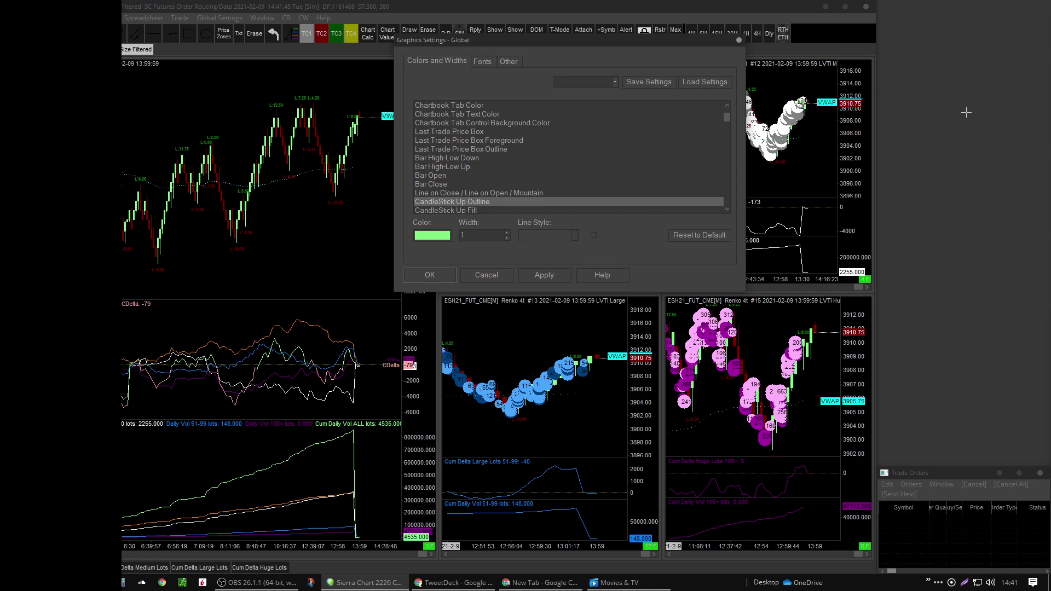
key(Down)
key(Down)
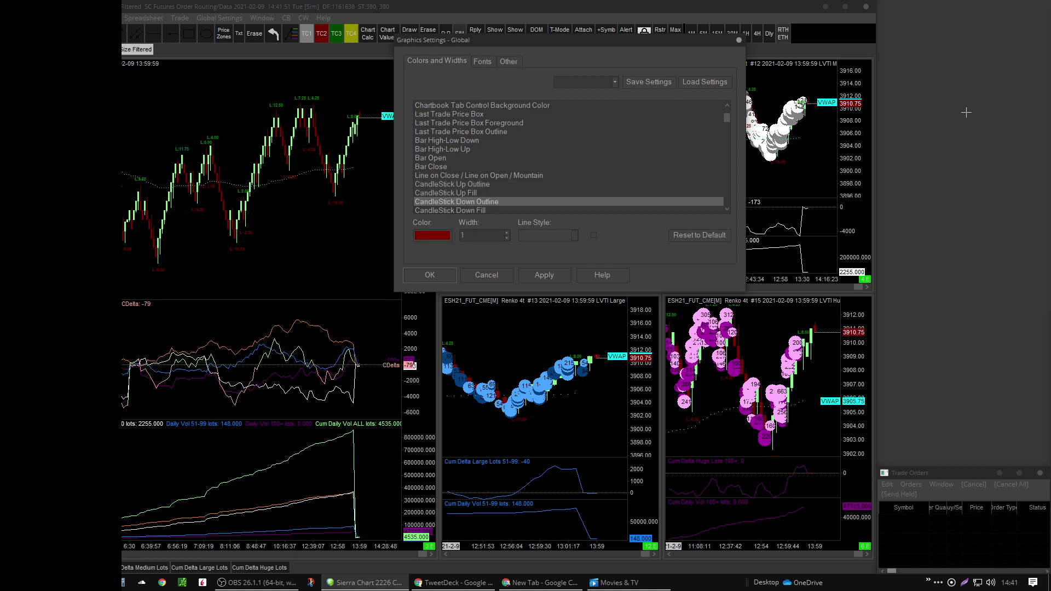
key(Down)
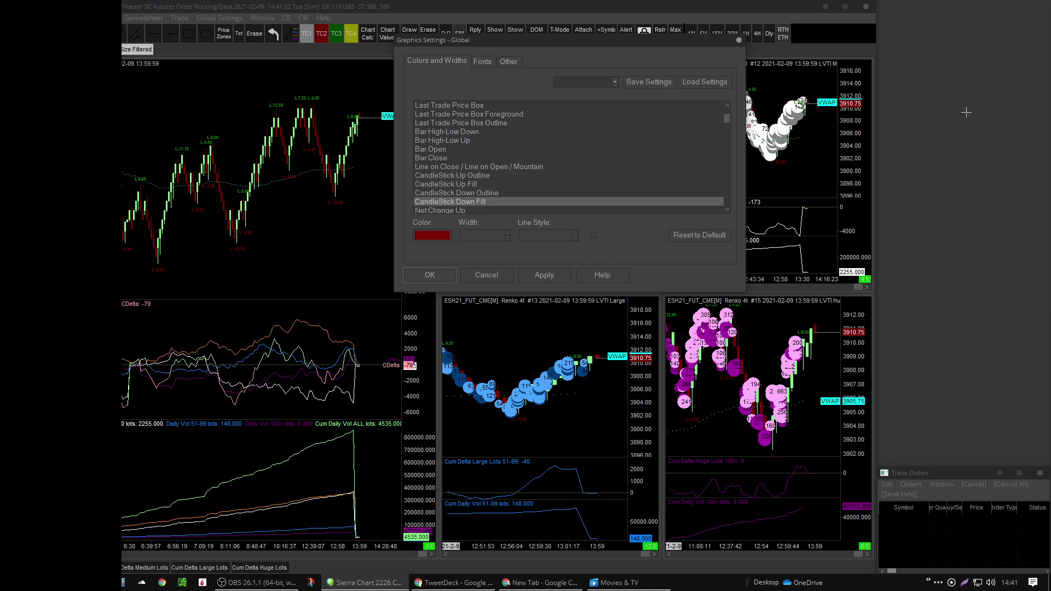
key(Down)
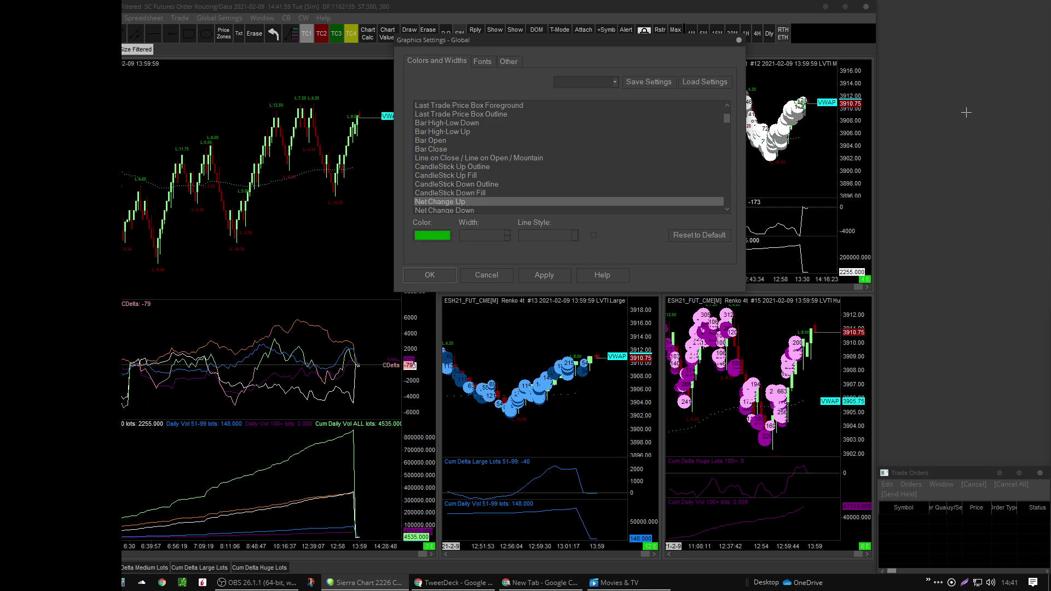
key(Down)
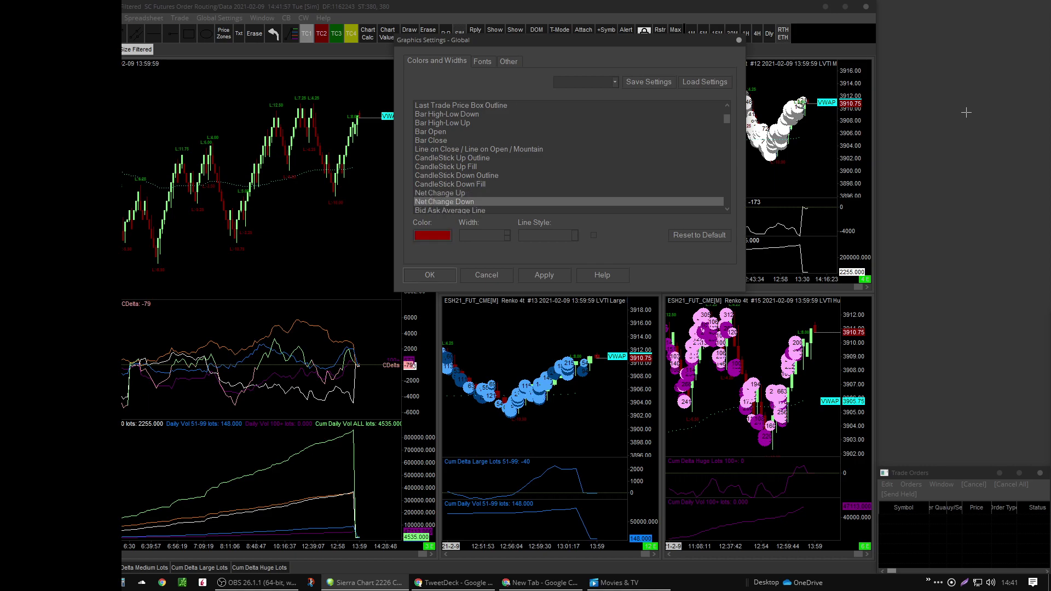
key(Down)
key(Down)
key(Down)
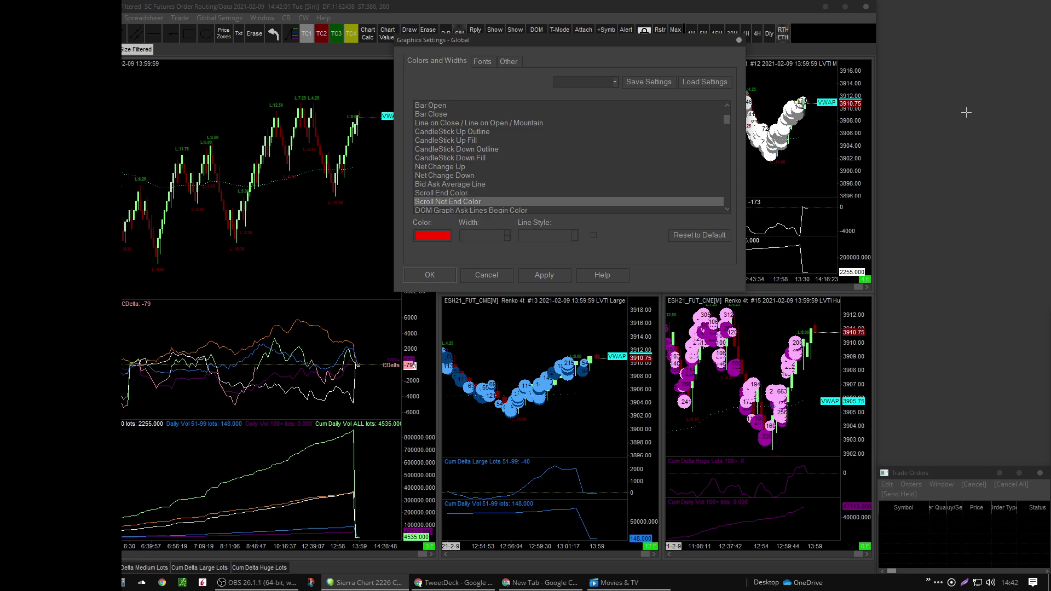
key(Down)
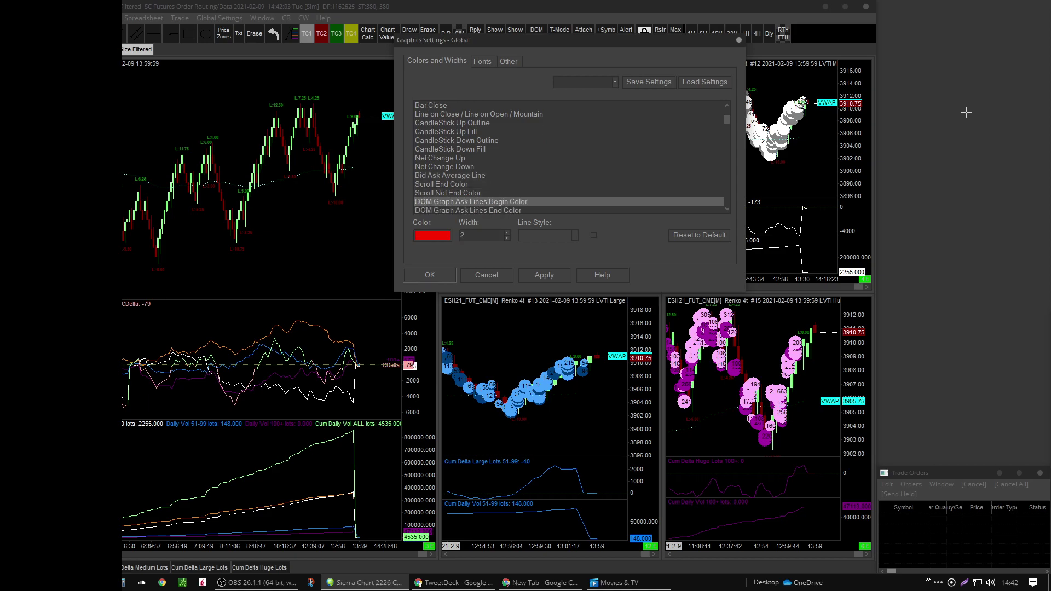
key(Down)
key(Down)
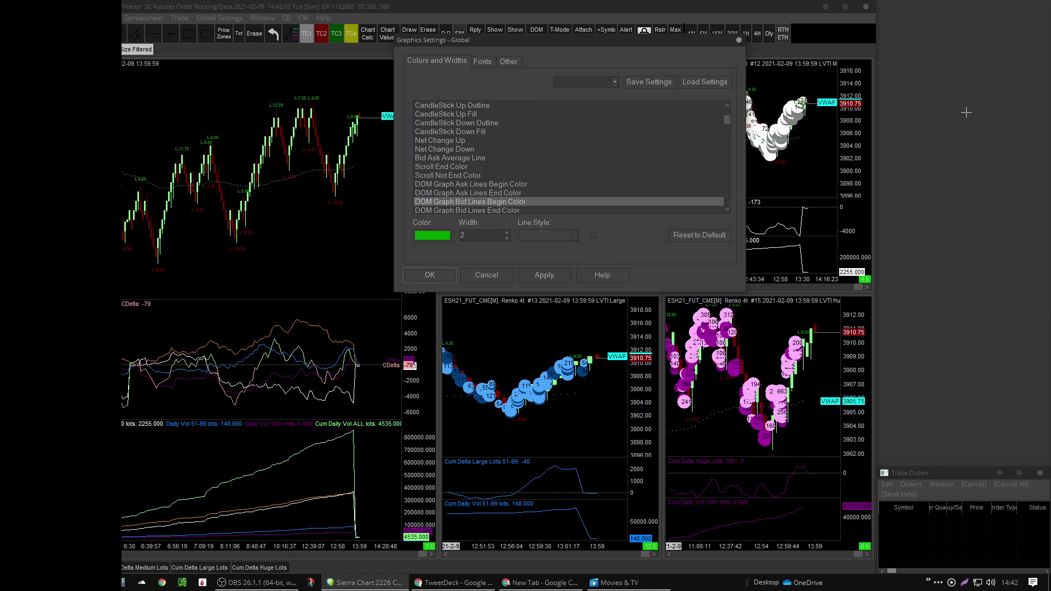
key(Down)
key(Down)
key(Down)
key(Down)
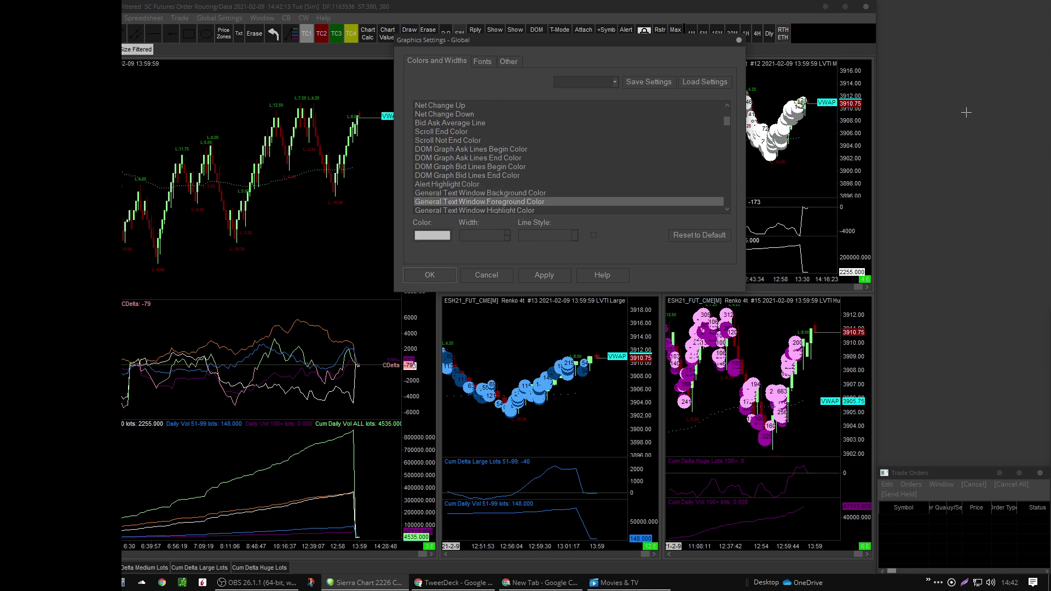
key(Down)
key(Down)
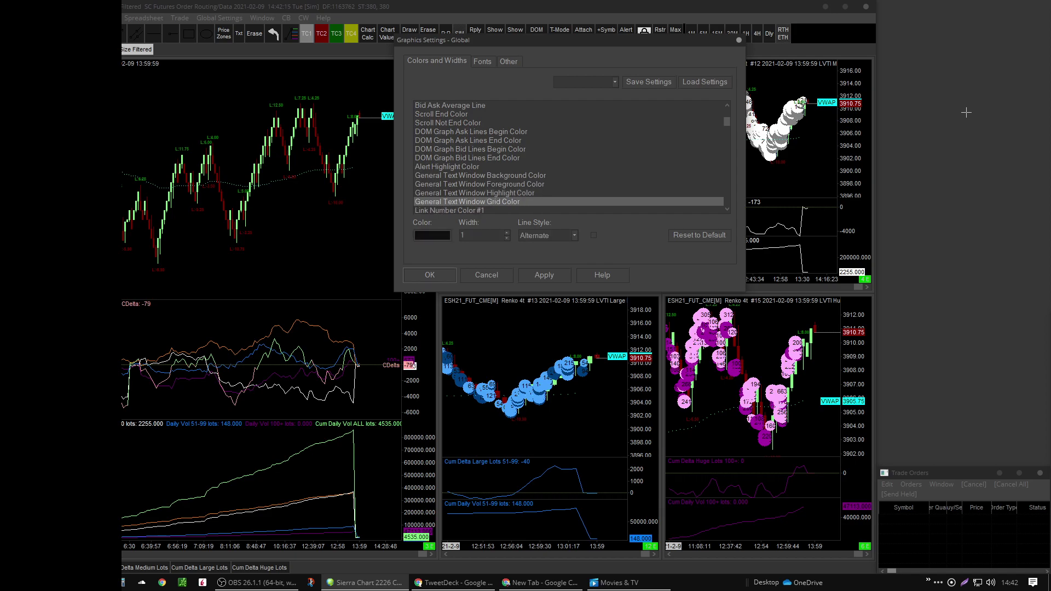
key(Down)
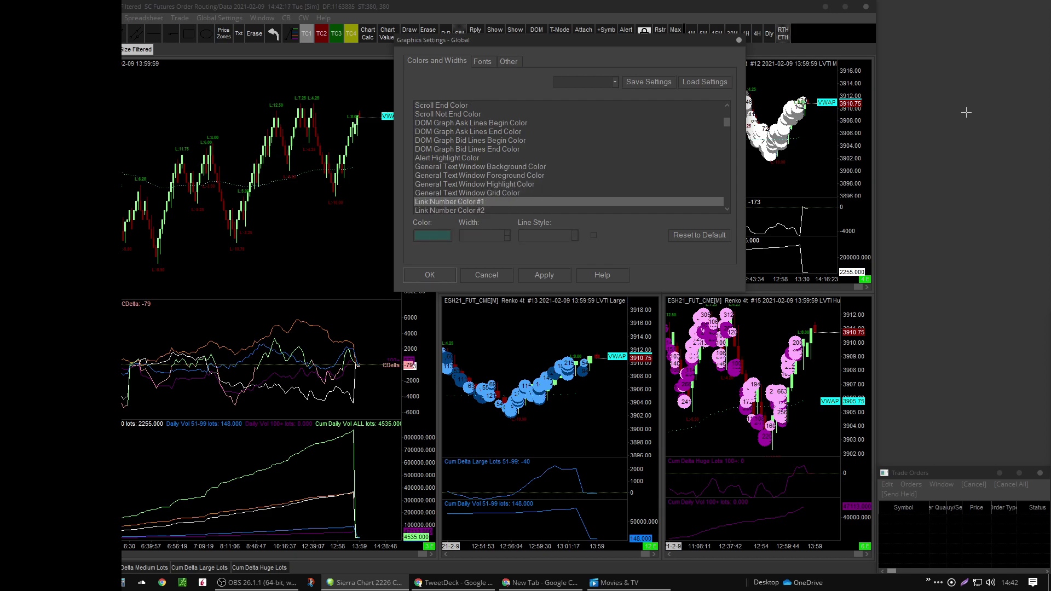
key(Down)
key(Down)
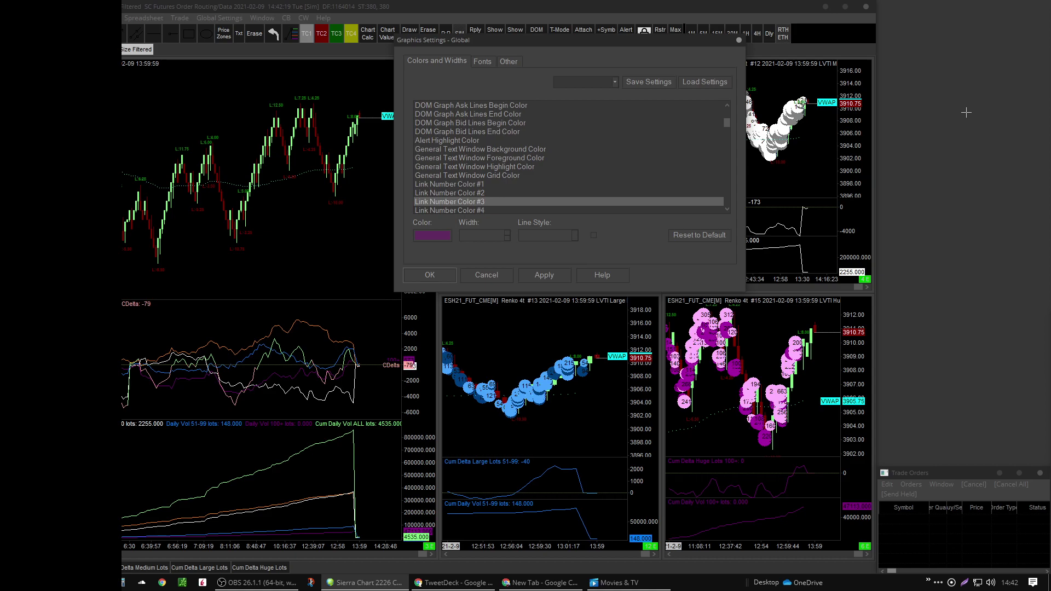
key(Down)
key(Down)
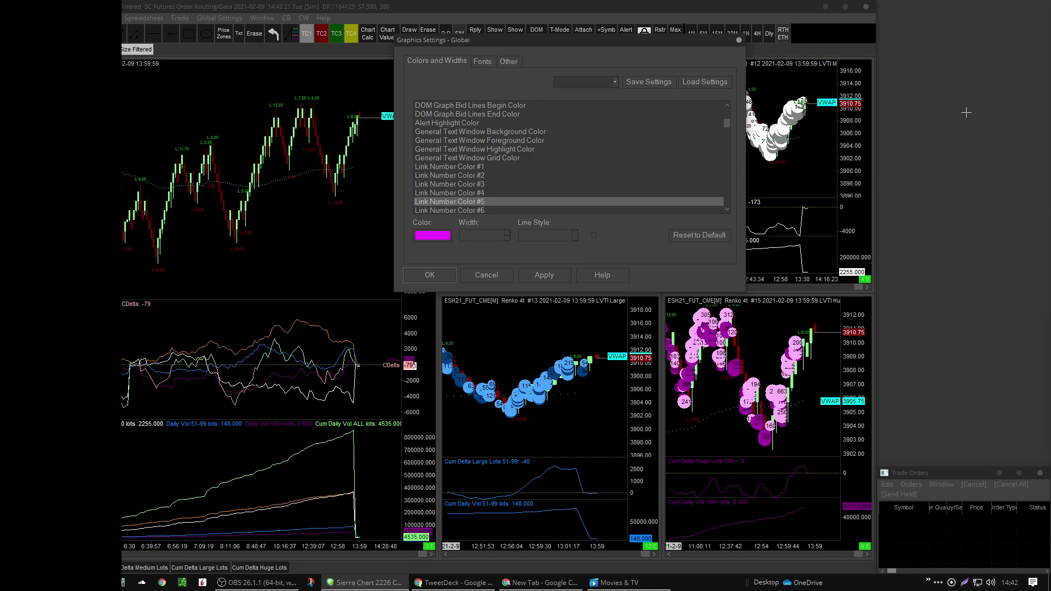
key(Down)
key(Down)
key(Down)
key(Down)
key(Down)
key(Down)
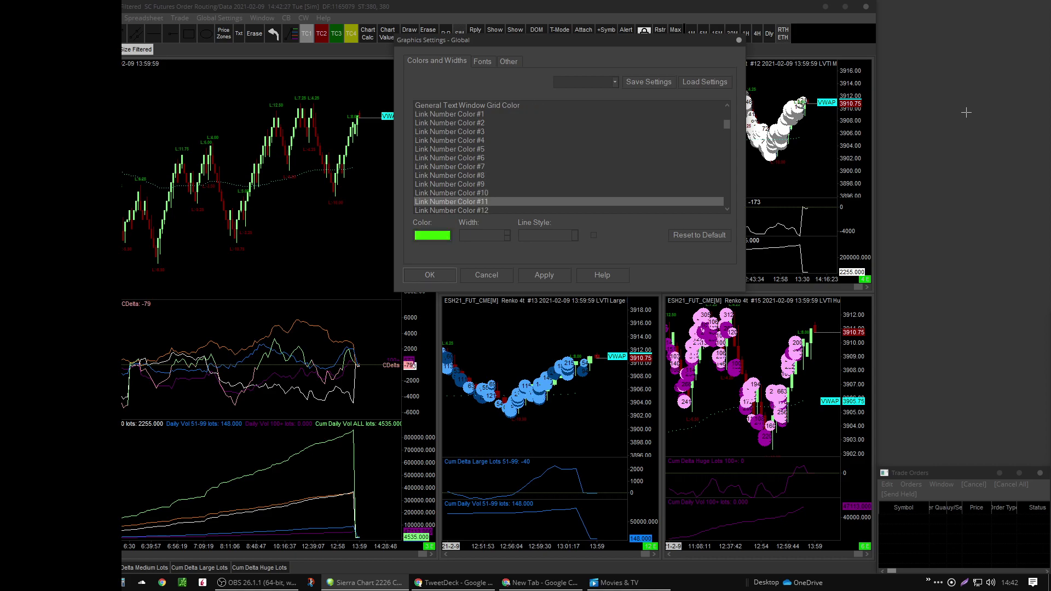
key(Down)
key(Down)
key(Down)
key(Down)
key(Down)
key(Down)
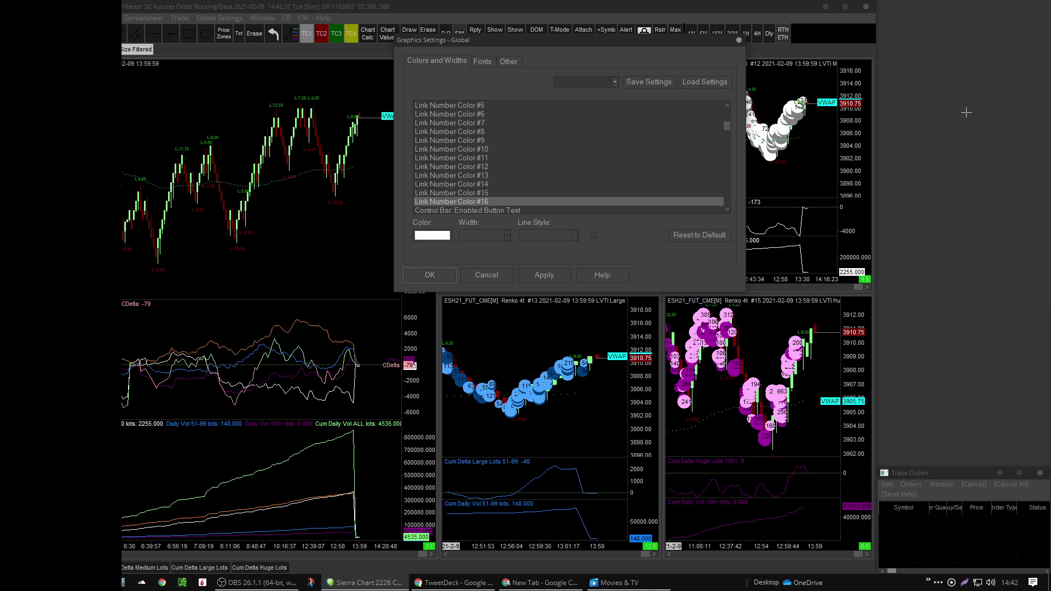
key(Down)
key(Down)
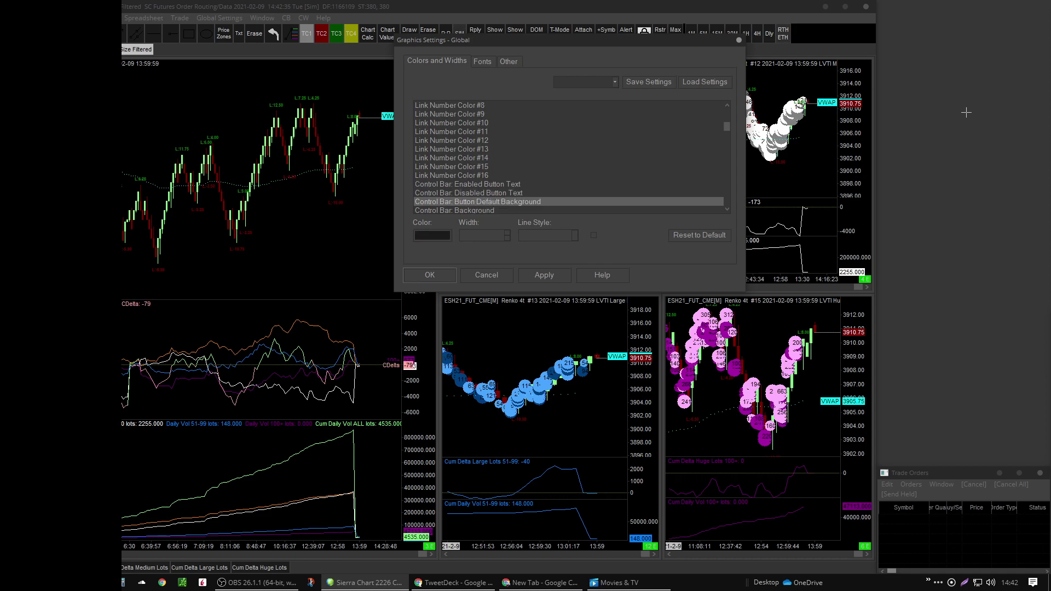
key(Down)
key(Down)
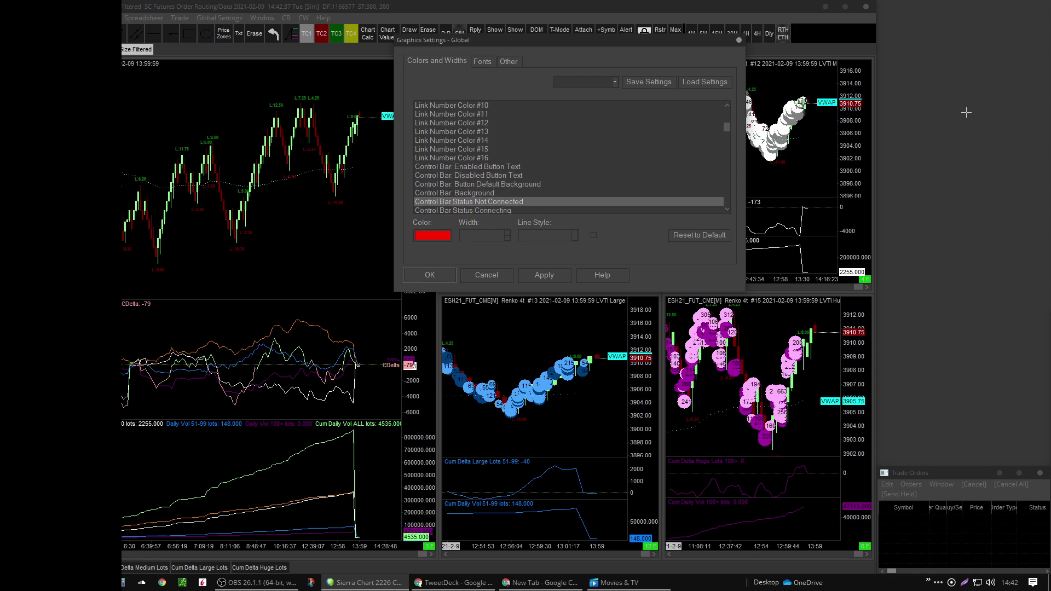
key(Down)
key(Down)
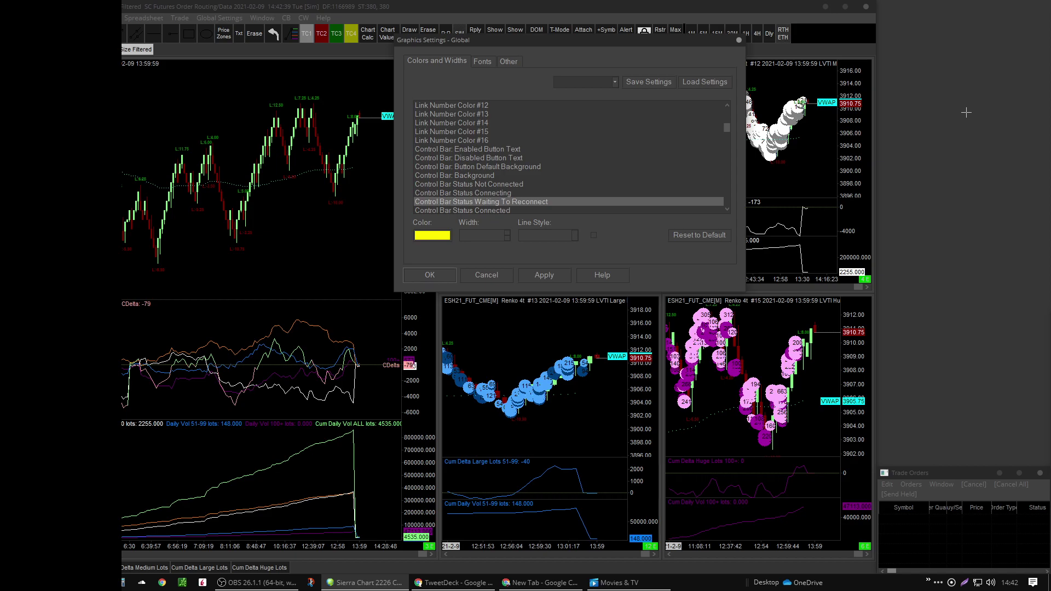
key(Down)
key(Down)
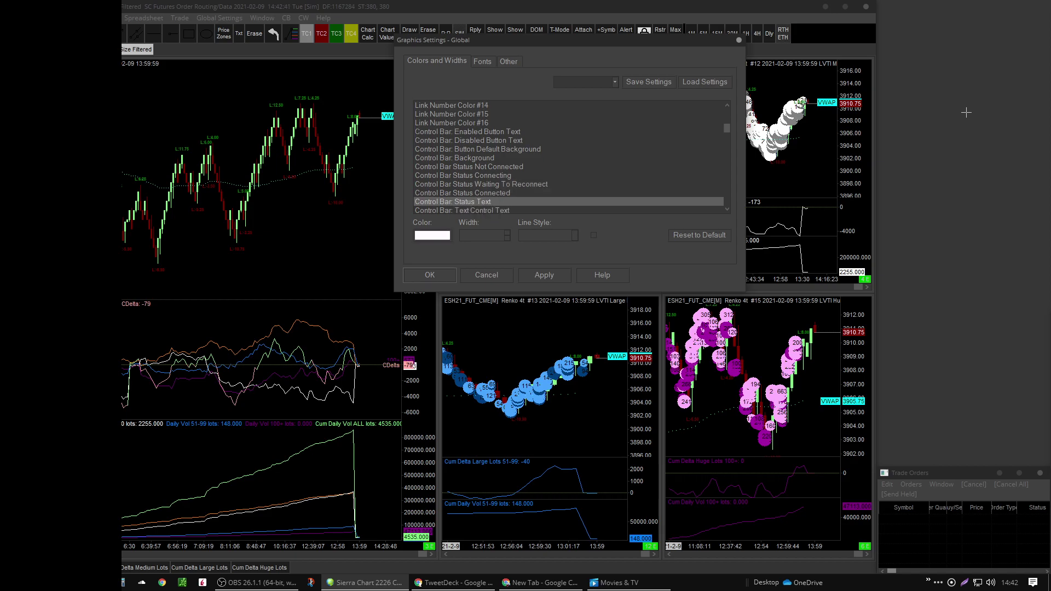
key(Down)
key(Down)
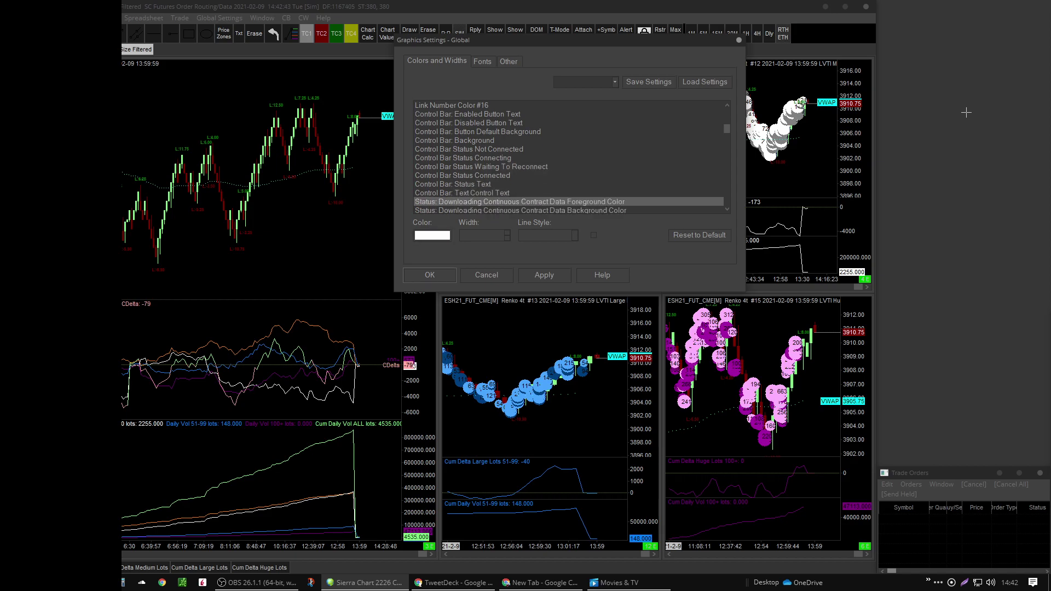
key(Down)
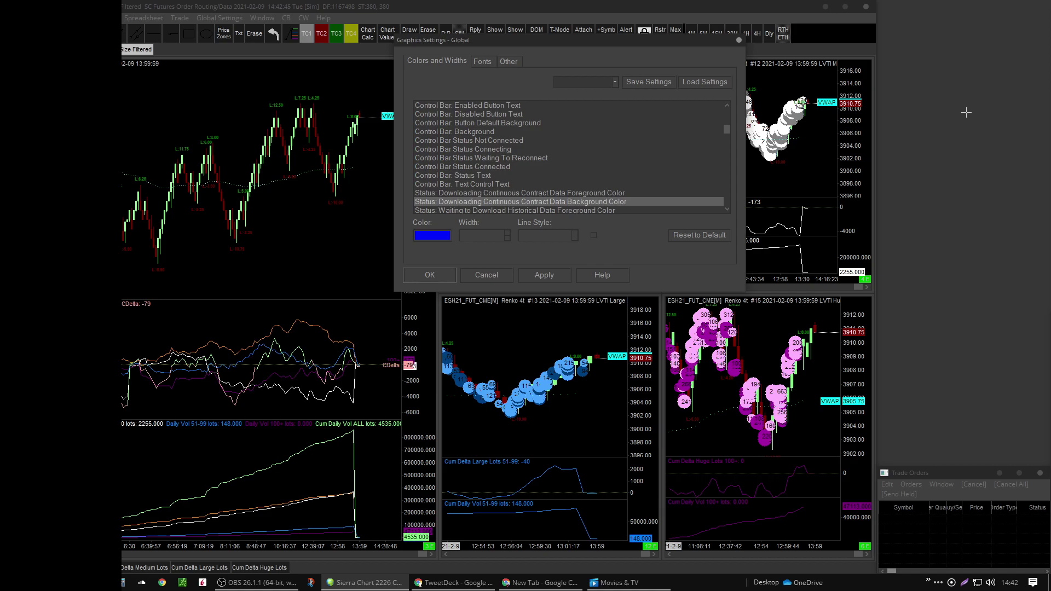
key(Down)
key(Down)
key(Down)
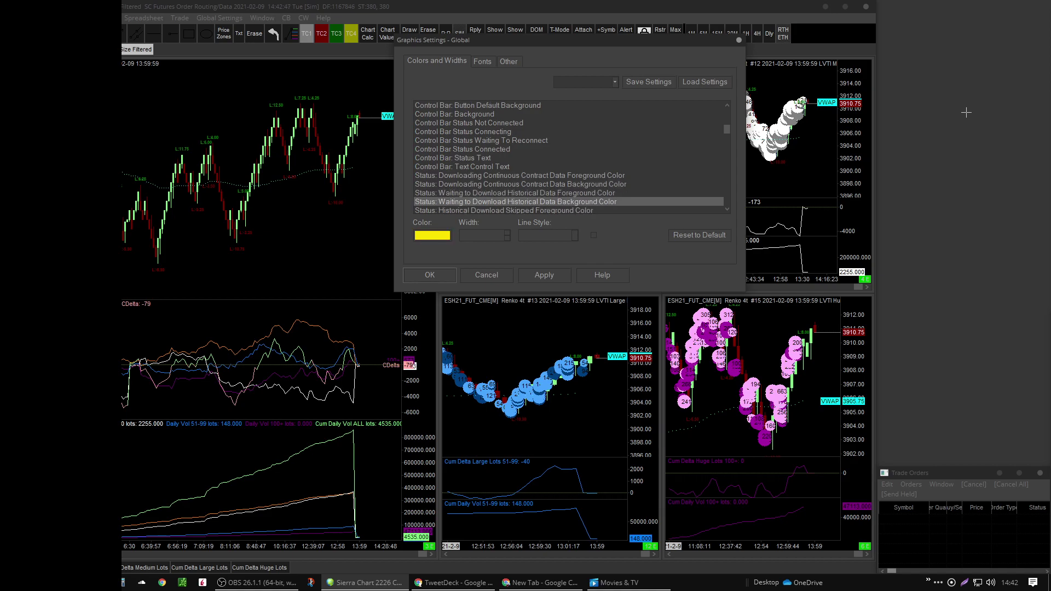
key(Down)
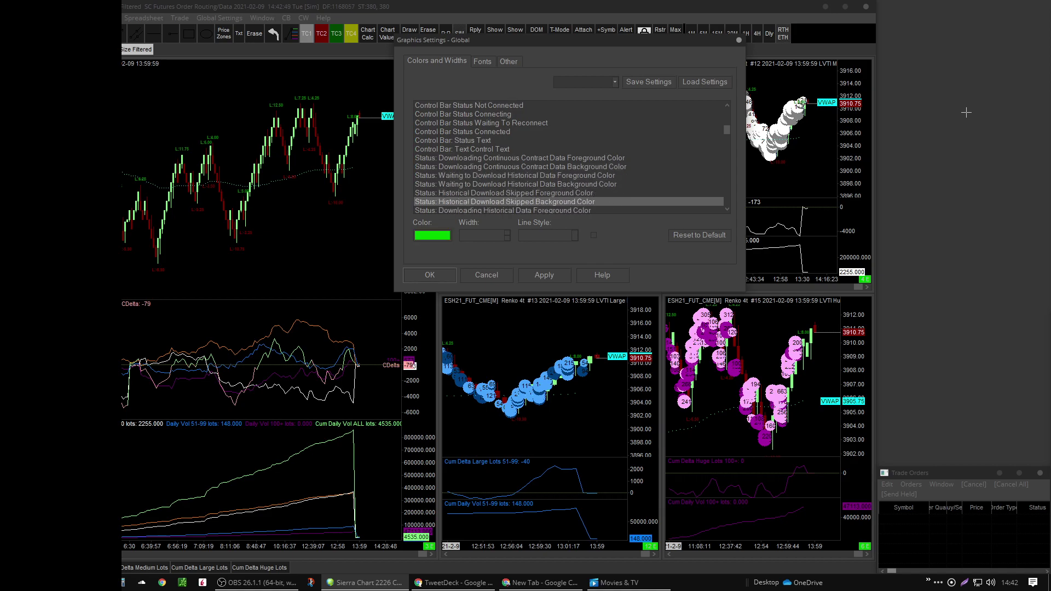
key(Down)
key(Down)
key(Down)
key(Down)
key(Down)
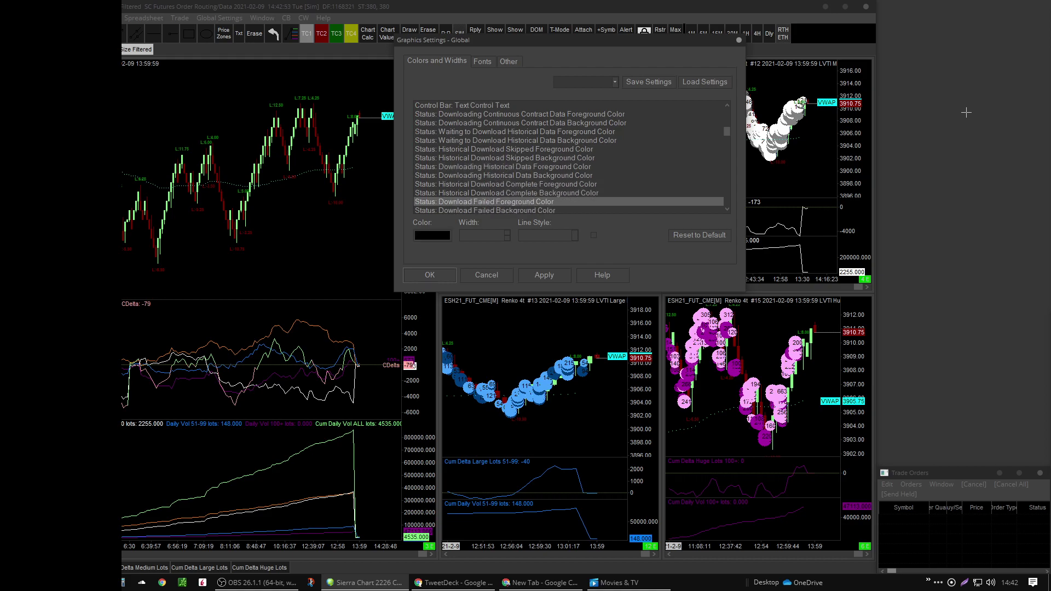
key(Down)
key(Down)
key(Down)
key(Down)
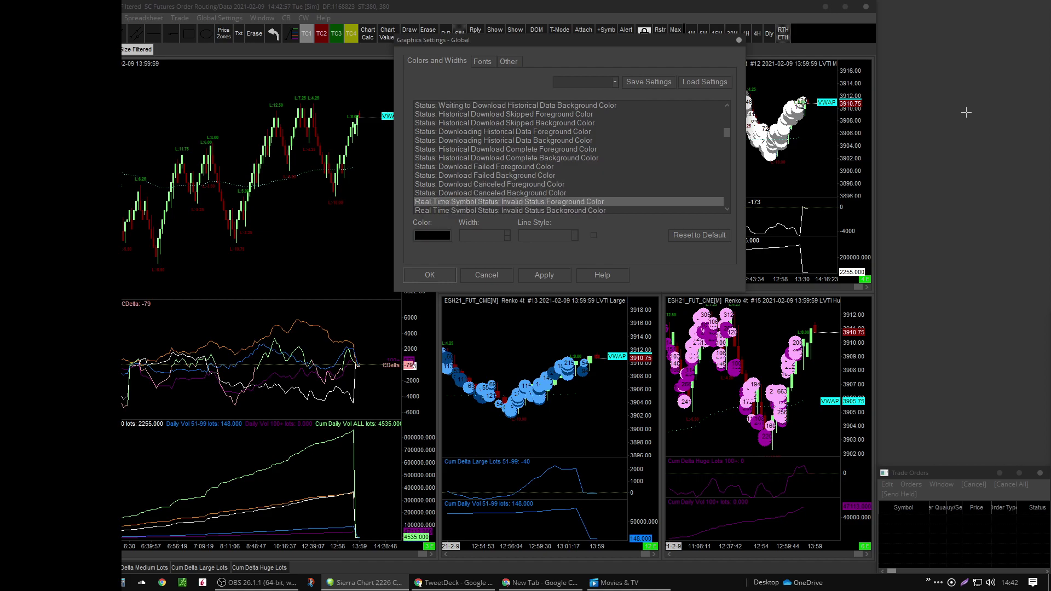
key(Down)
key(Down)
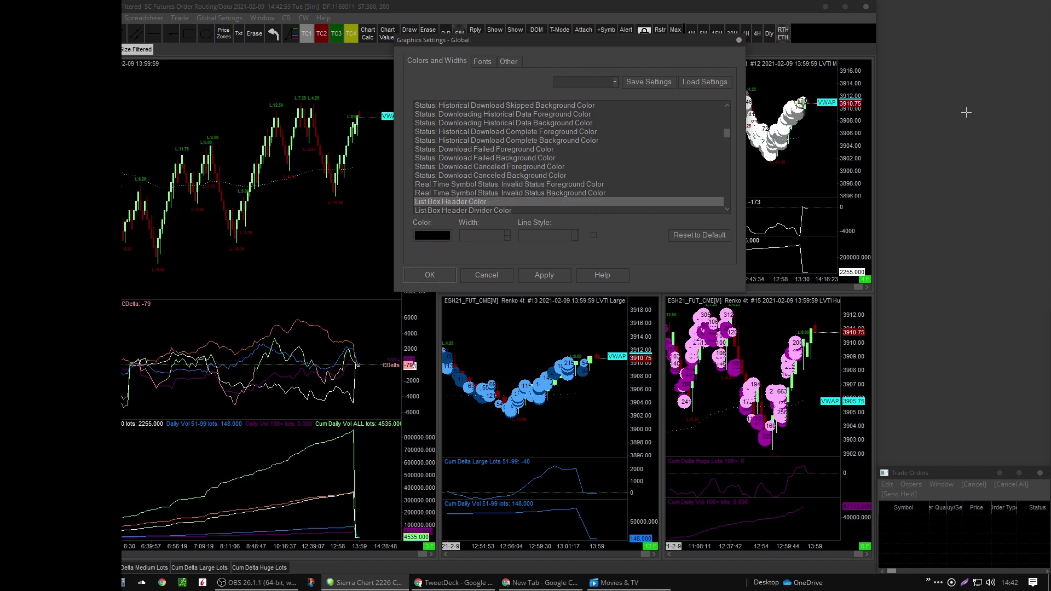
key(Down)
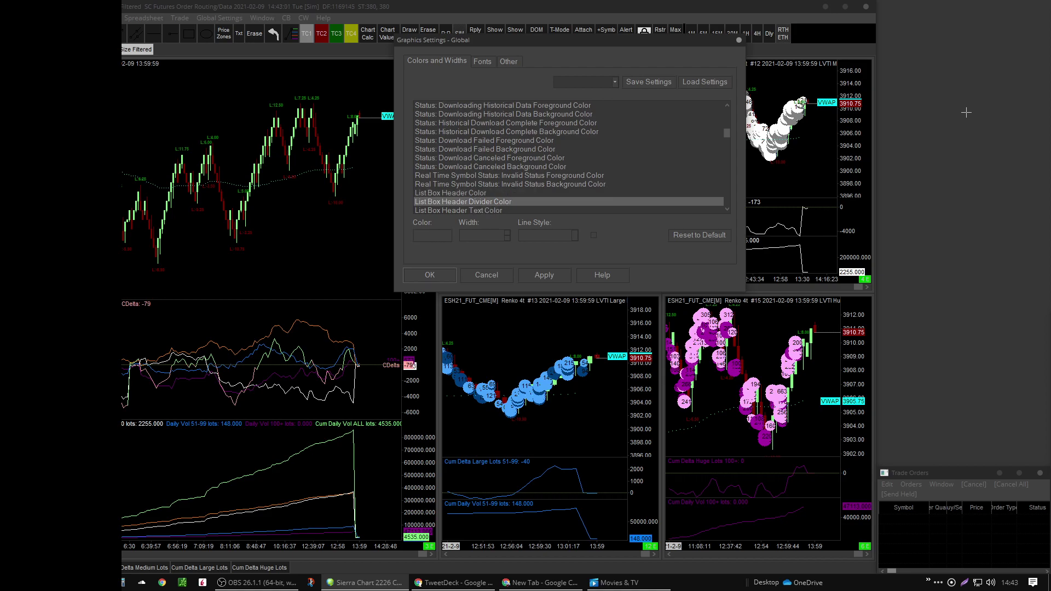
key(Down)
key(Down)
key(Down)
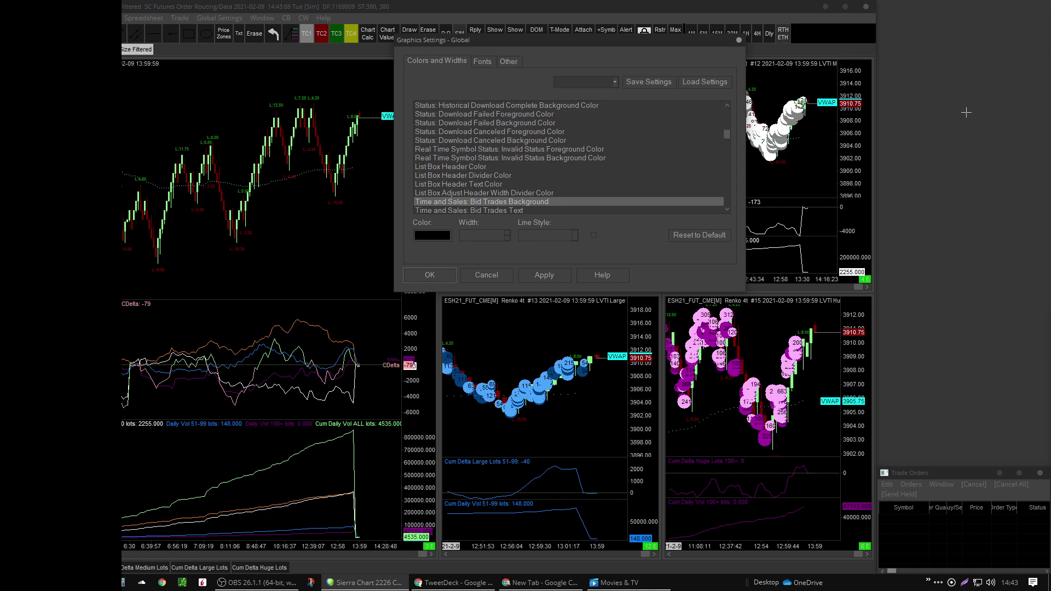
key(Down)
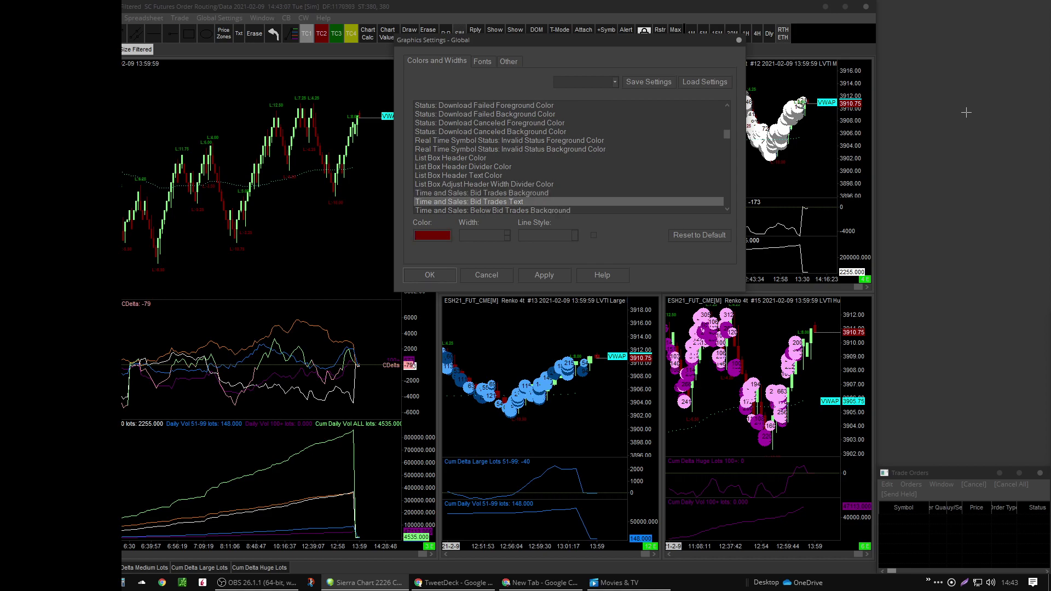
key(Down)
key(Down)
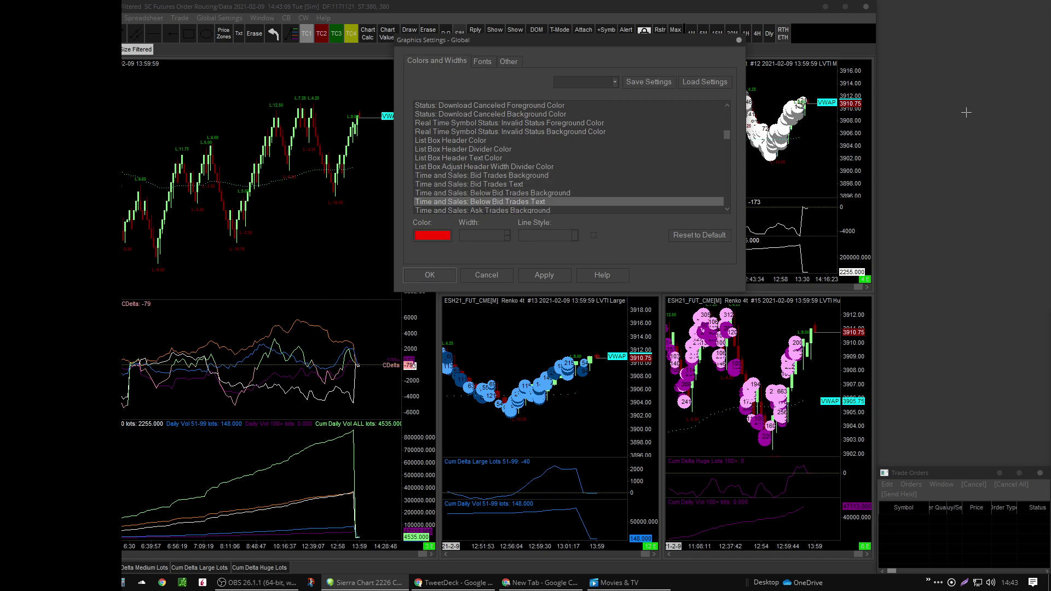
key(Down)
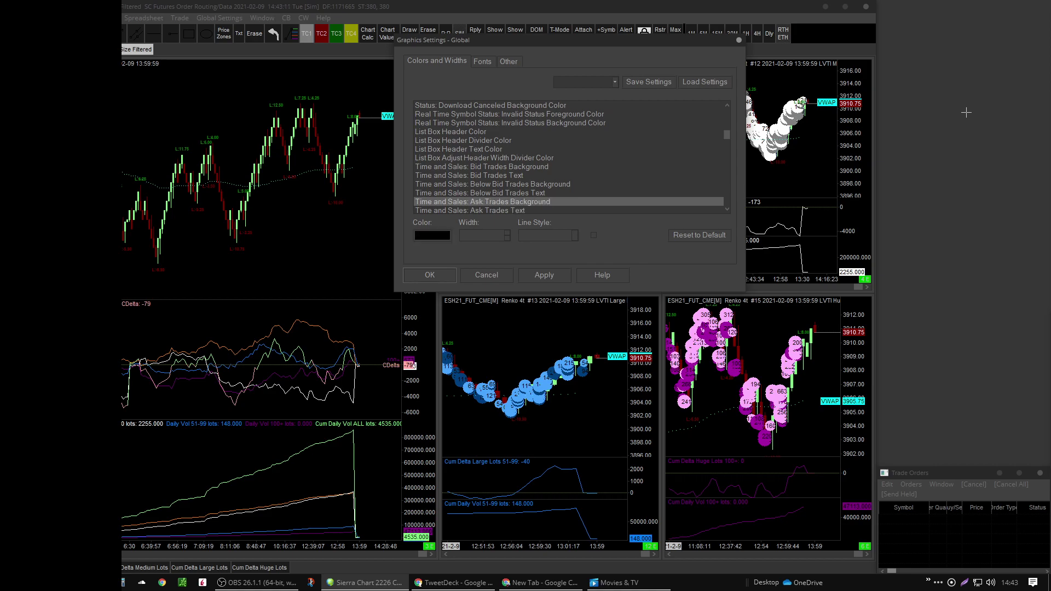
key(Down)
key(Down)
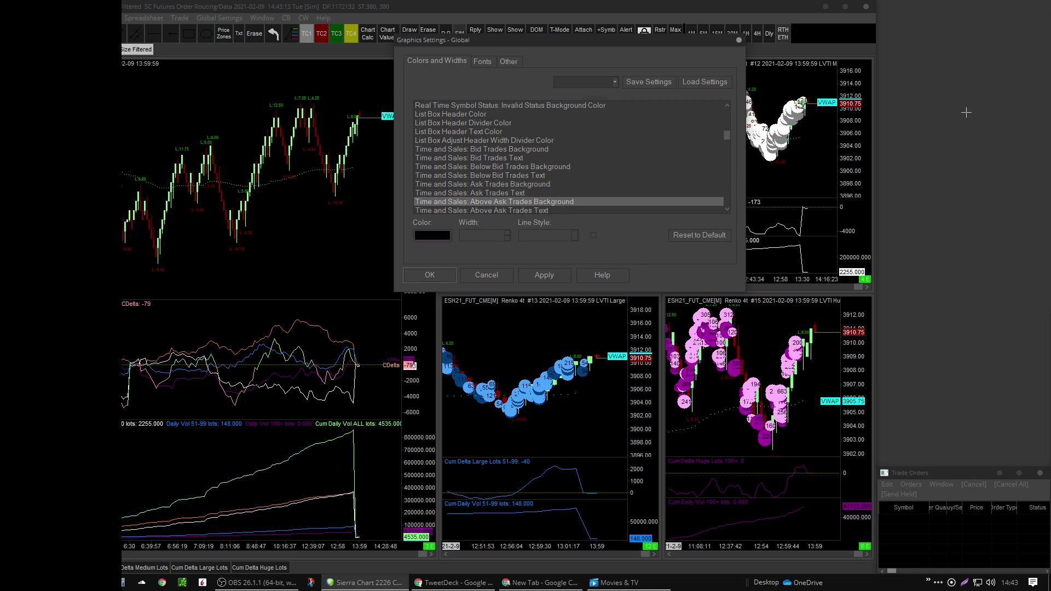
key(Down)
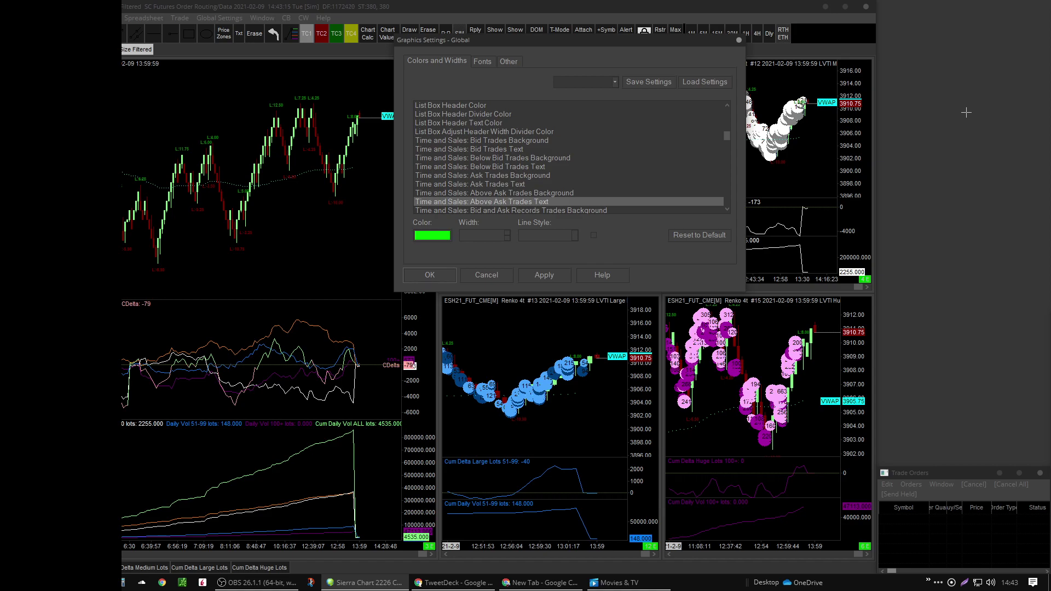
key(Down)
key(Down)
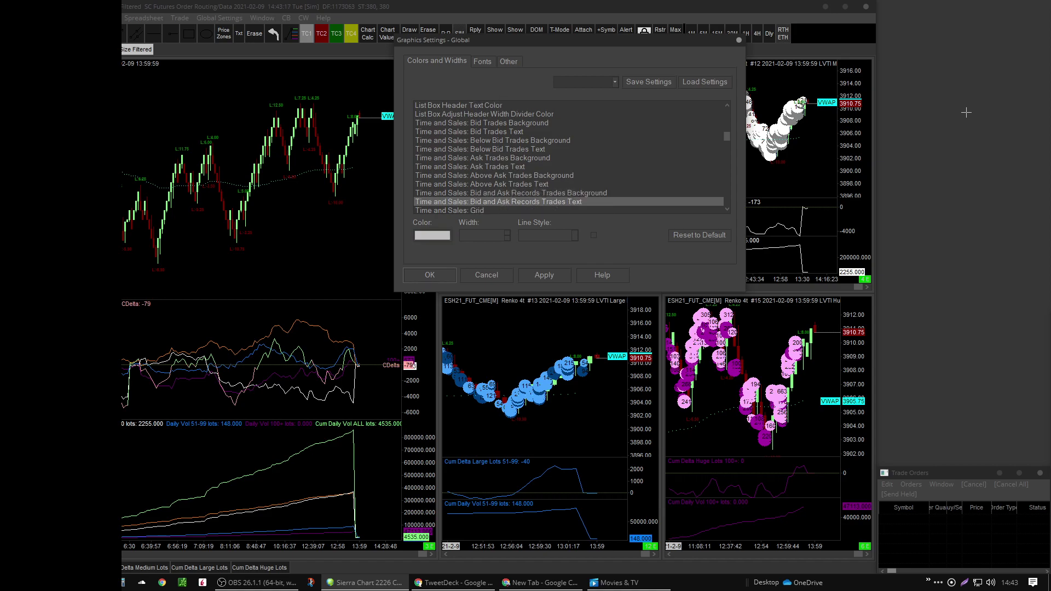
key(Down)
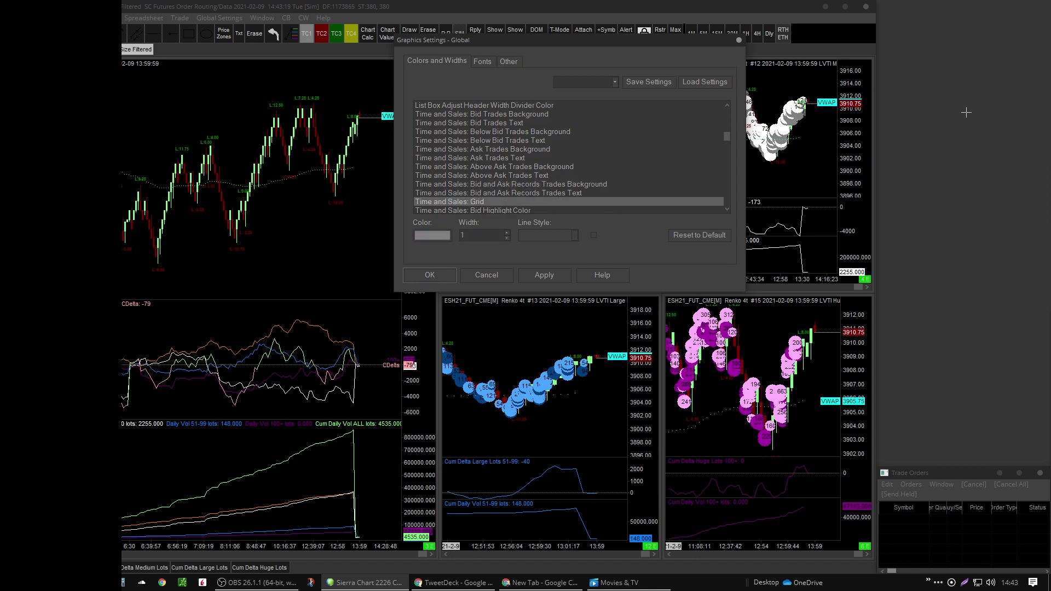
key(Down)
key(Down)
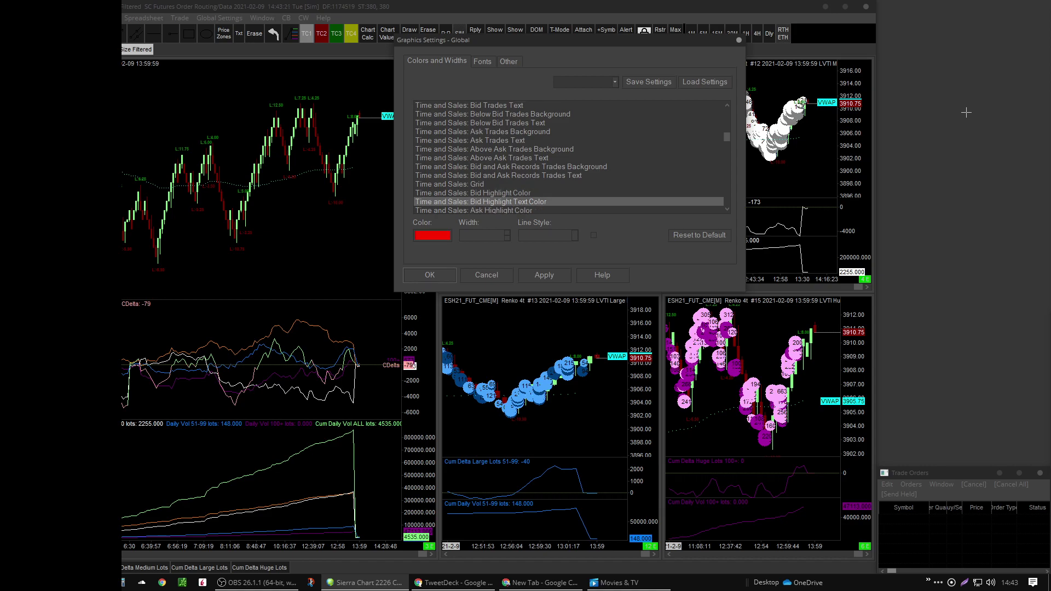
key(Down)
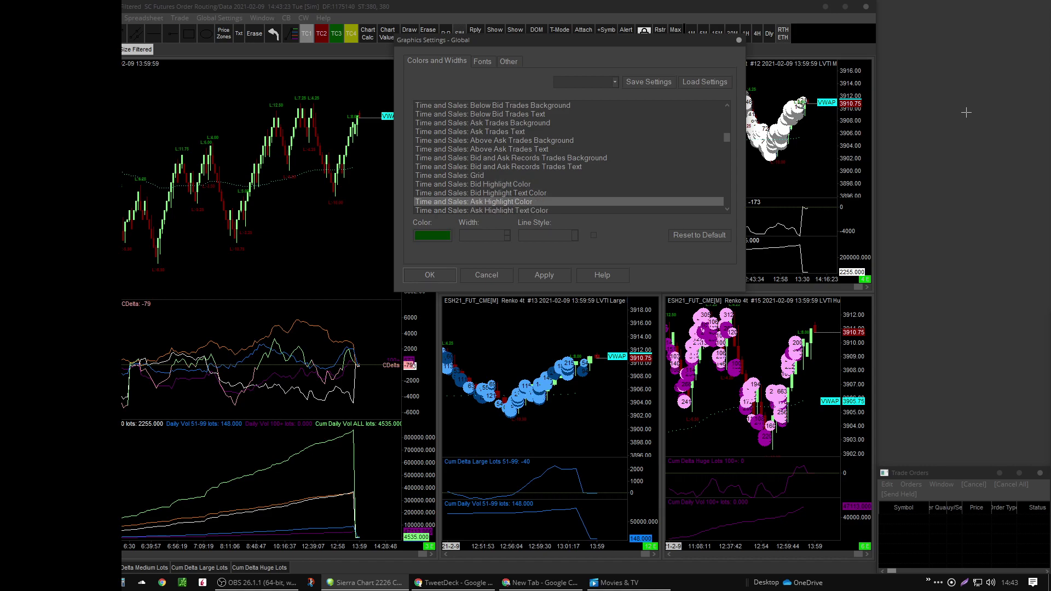
key(Down)
key(Down)
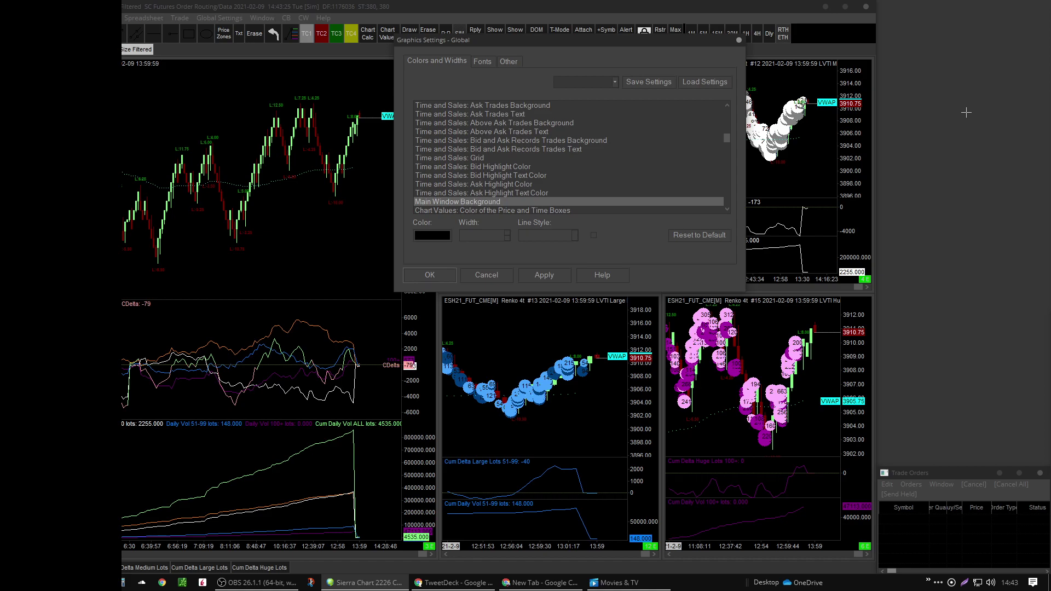
key(Down)
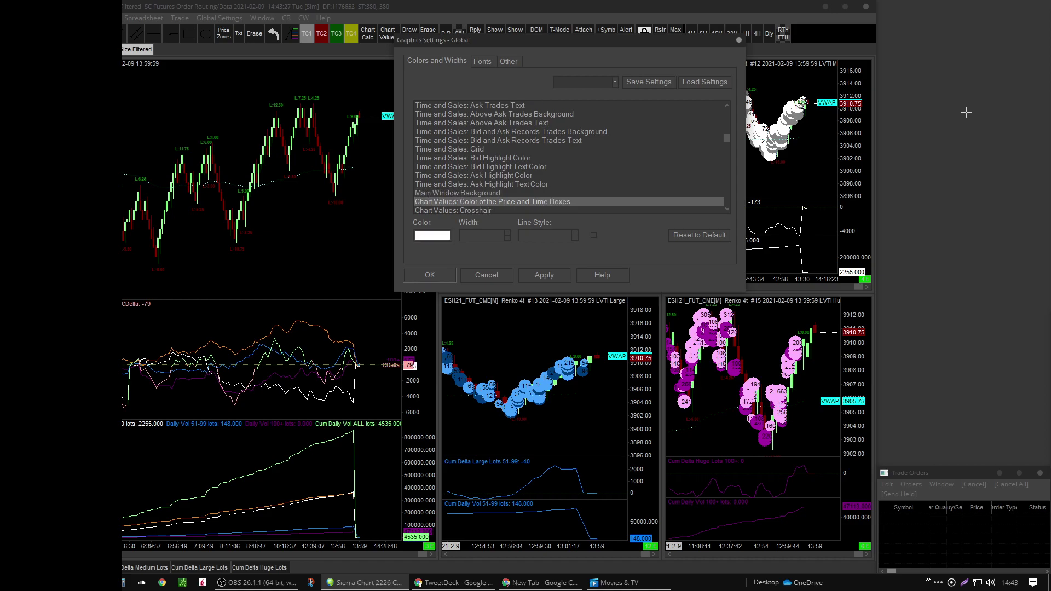
key(Down)
key(Down)
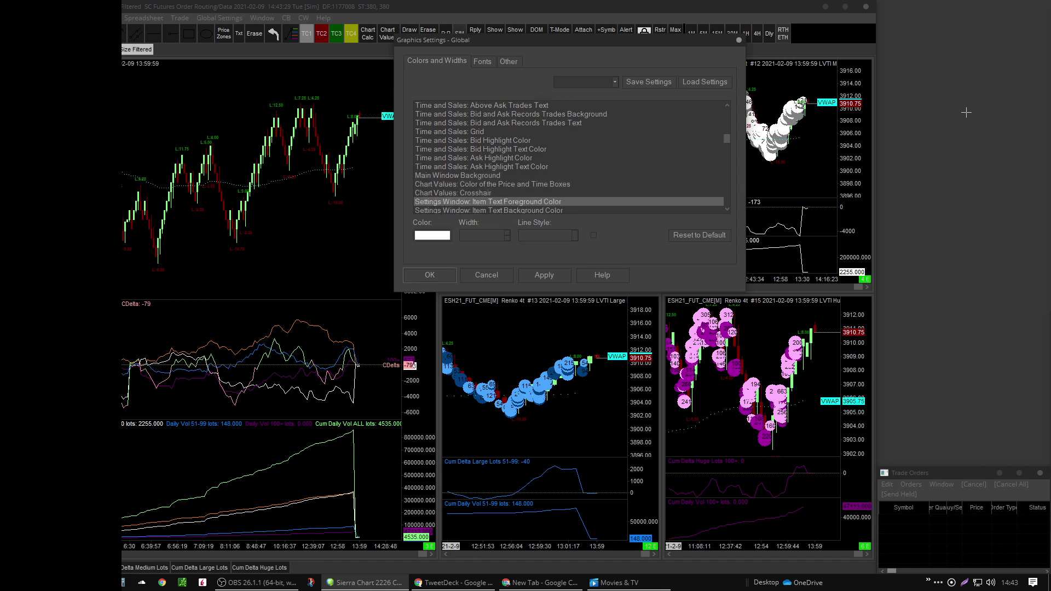
key(Down)
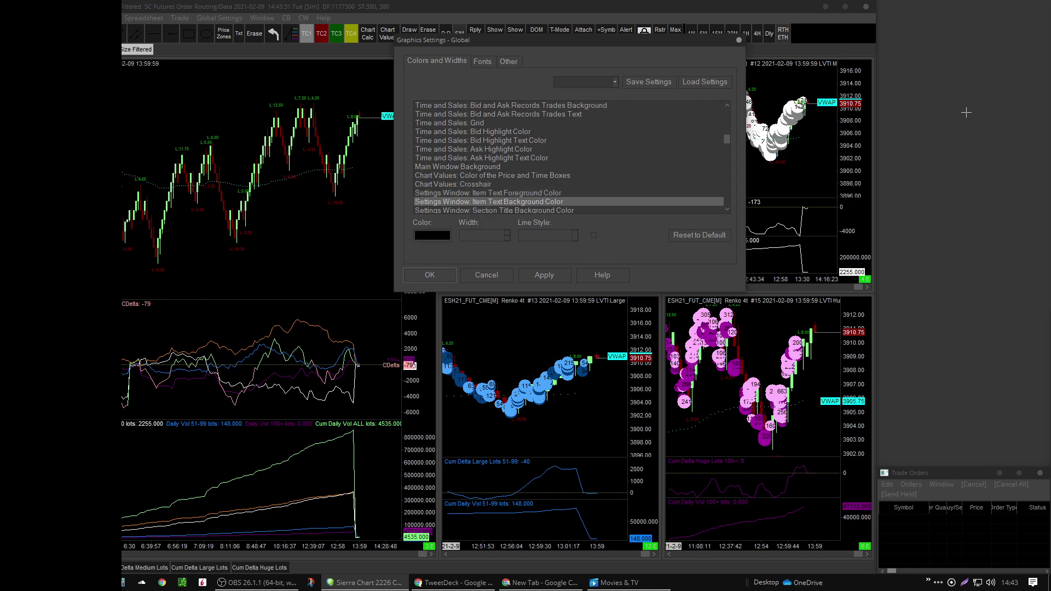
key(Down)
key(Down)
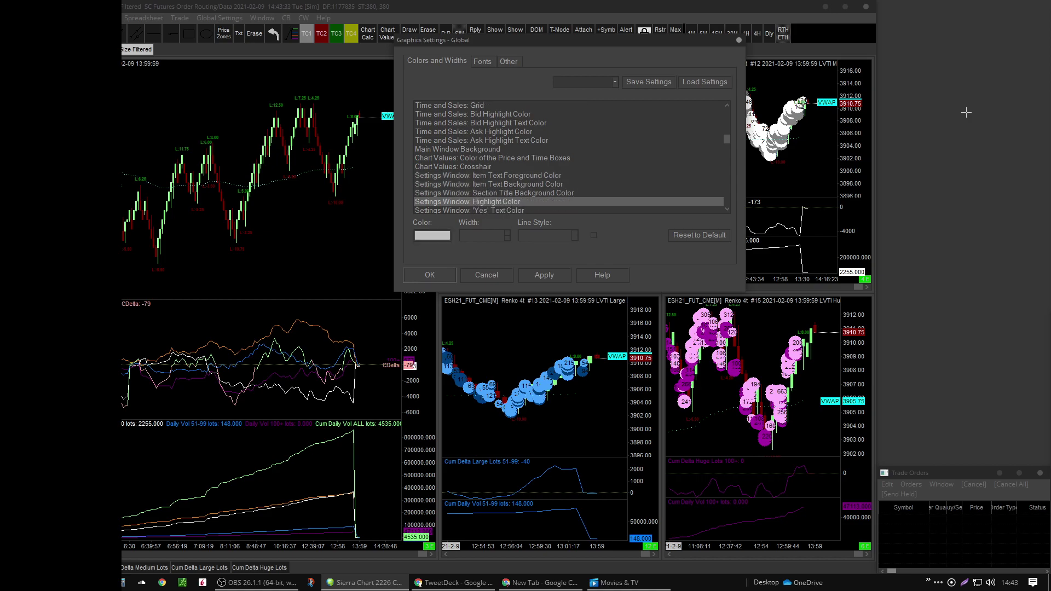
key(Down)
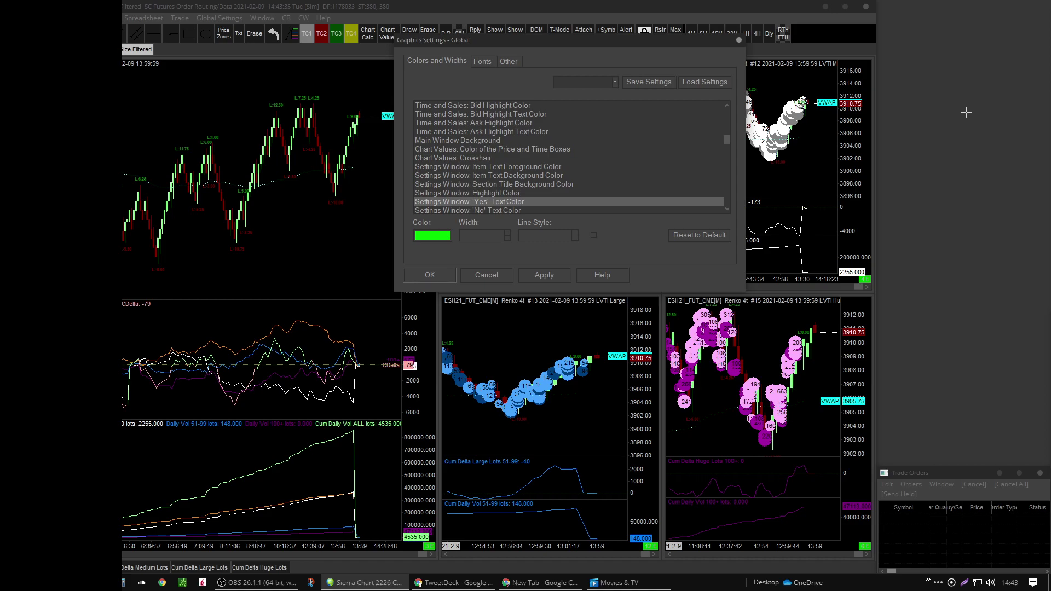
key(Down)
key(Down)
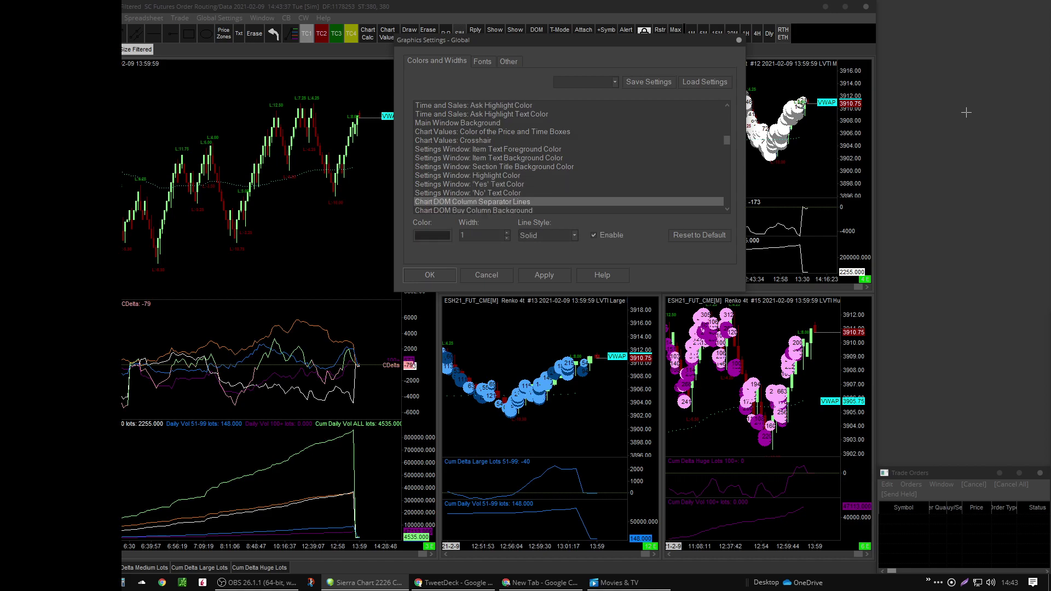
key(Down)
key(Down)
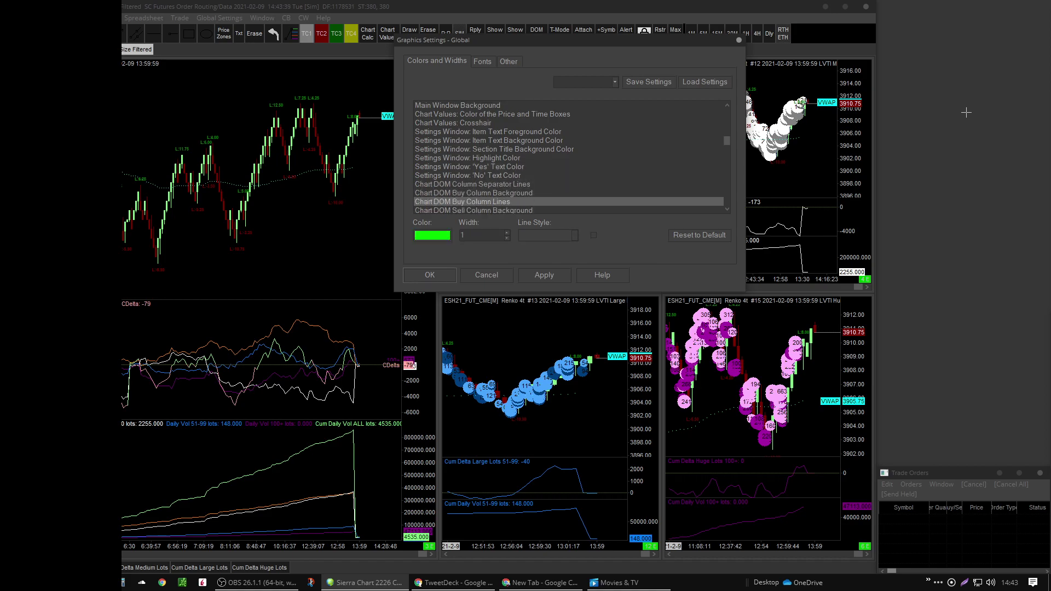
key(Down)
key(Down)
key(Down)
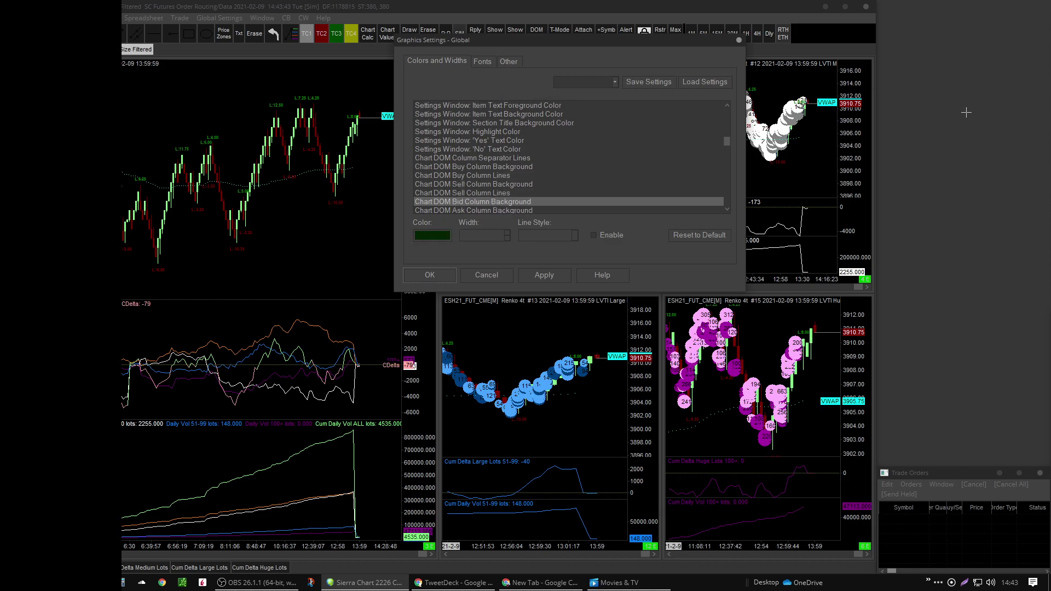
key(Down)
key(Down)
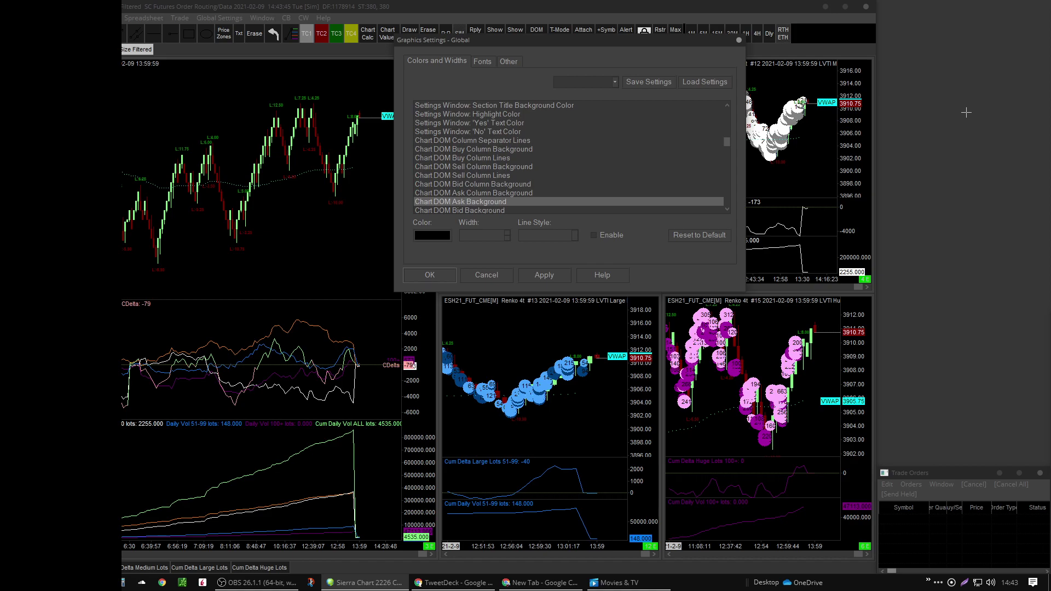
key(Down)
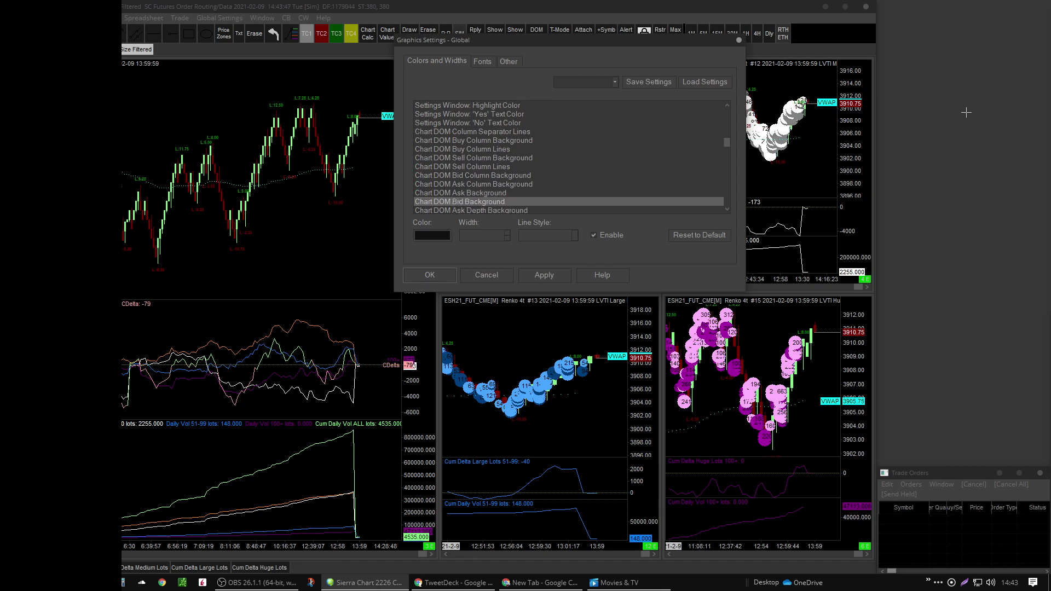
key(Down)
key(Down)
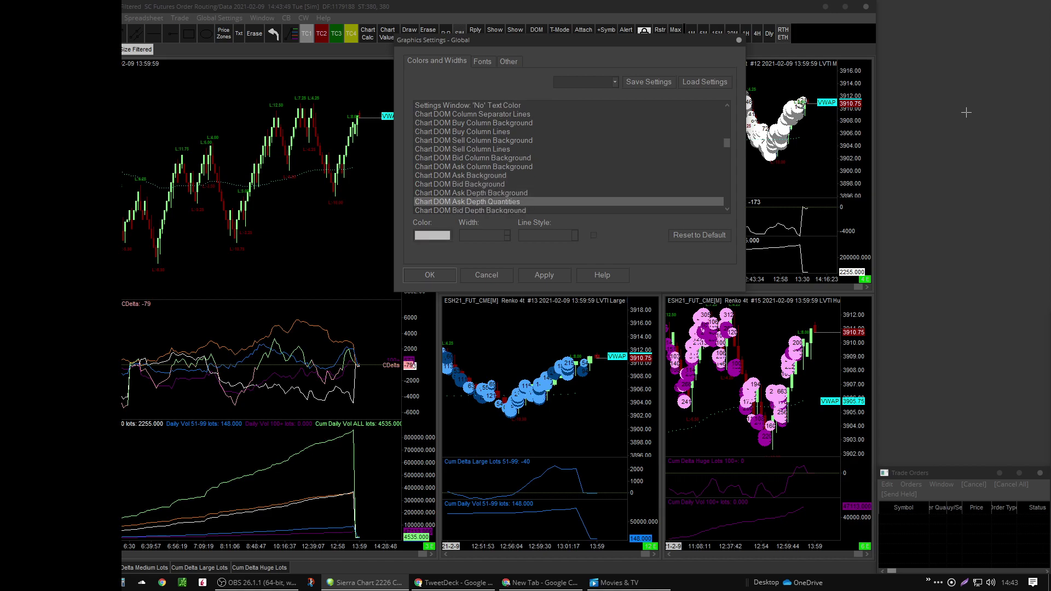
key(Down)
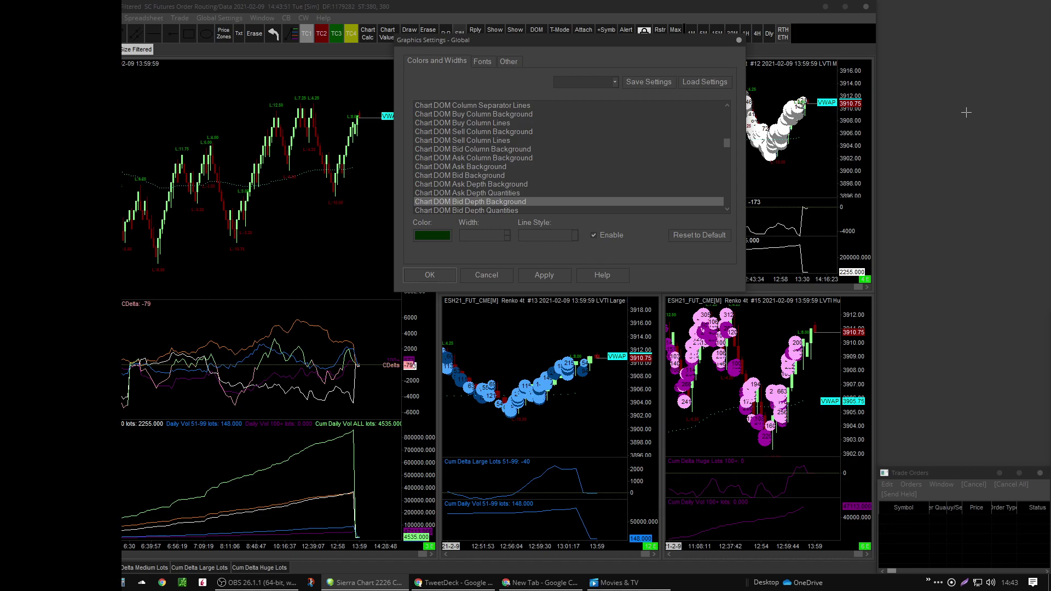
key(Down)
key(Down)
key(Down)
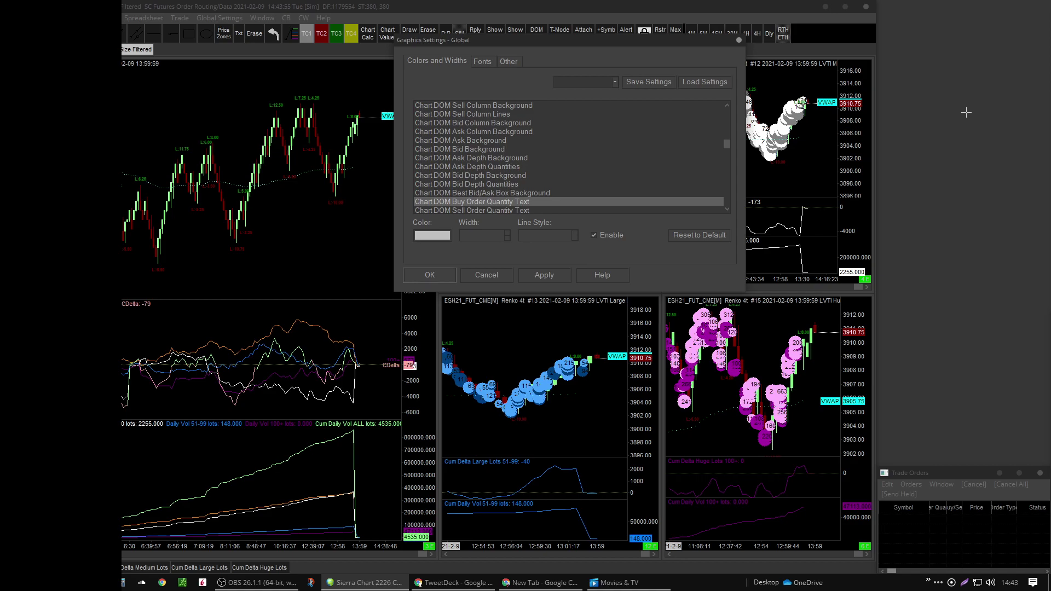
key(Down)
key(Down)
key(Down)
key(Down)
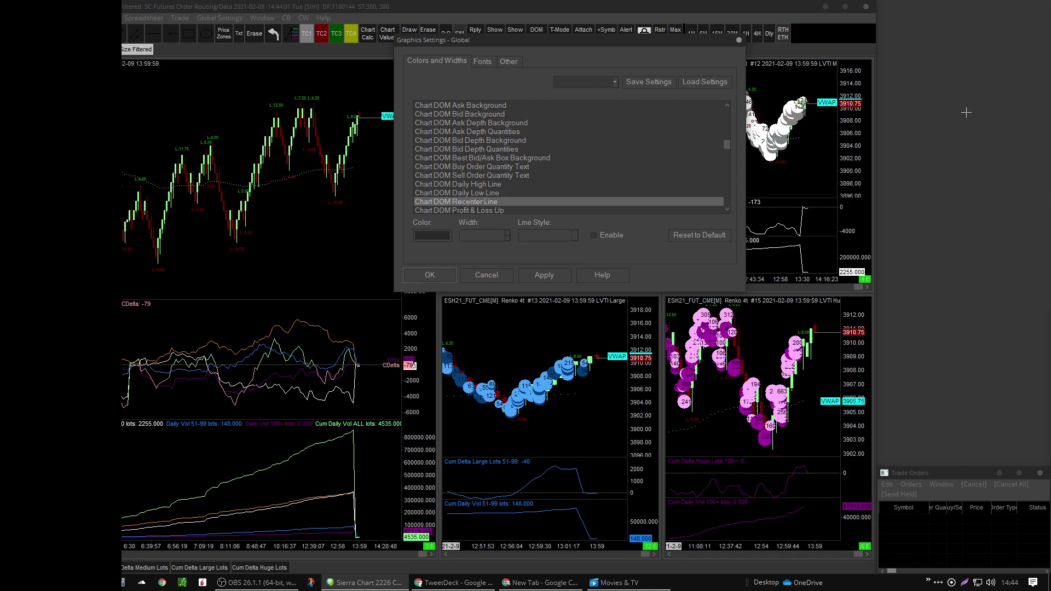
key(Down)
key(Down)
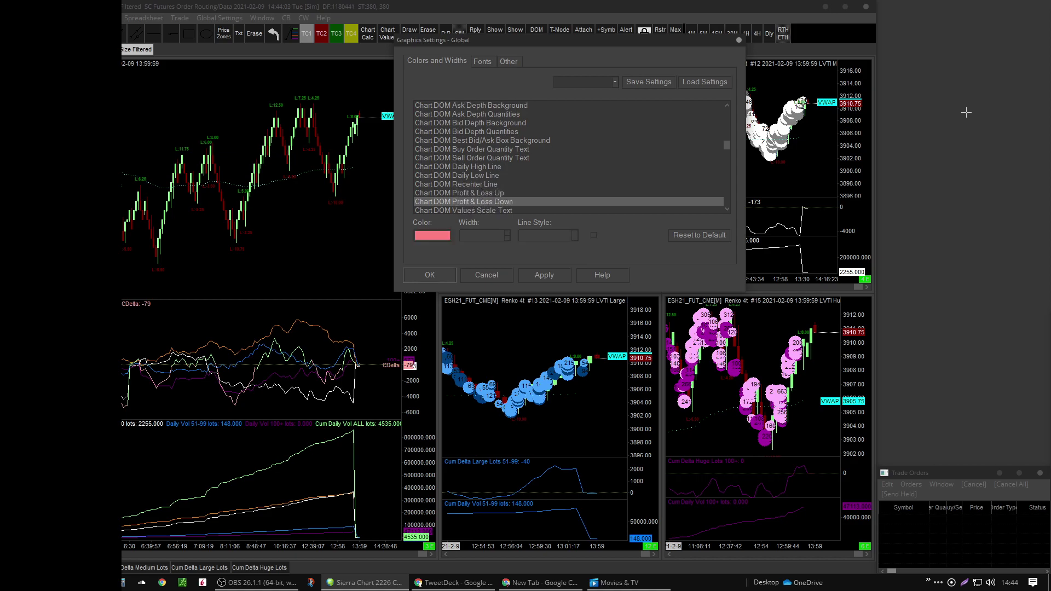
key(Down)
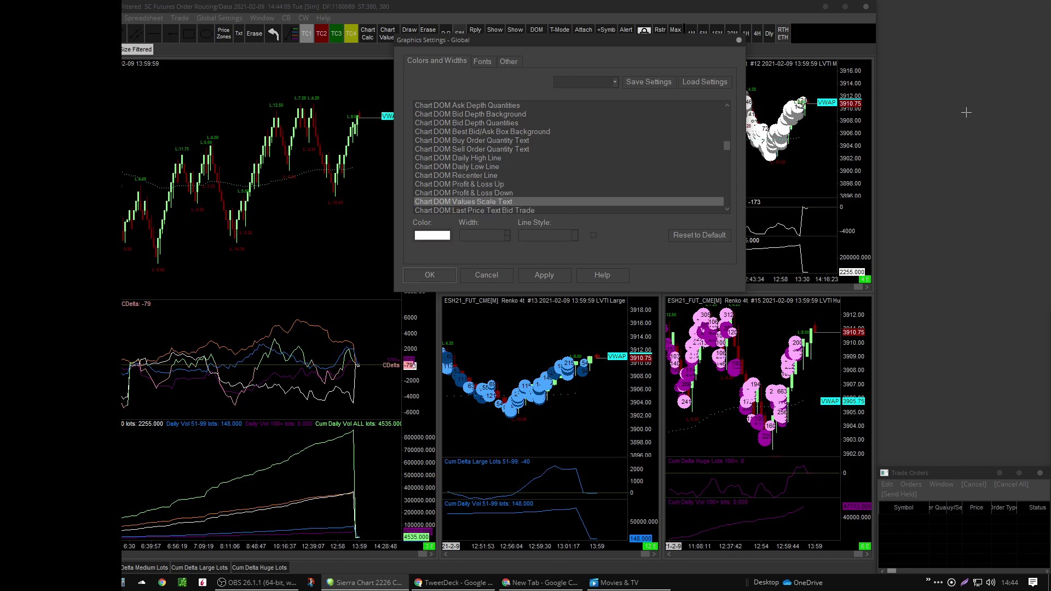
key(Down)
key(Down)
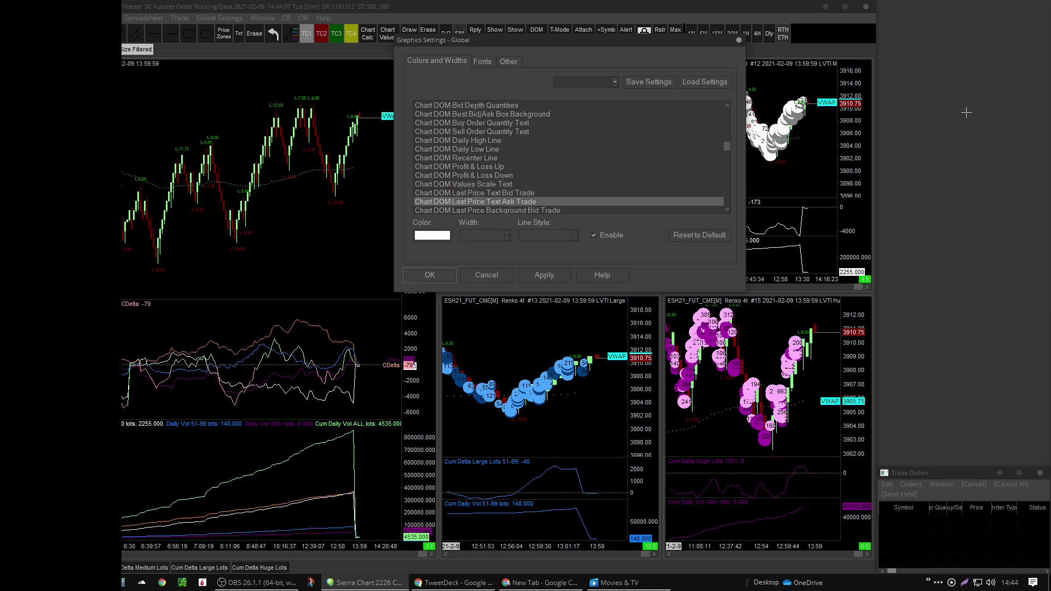
key(Down)
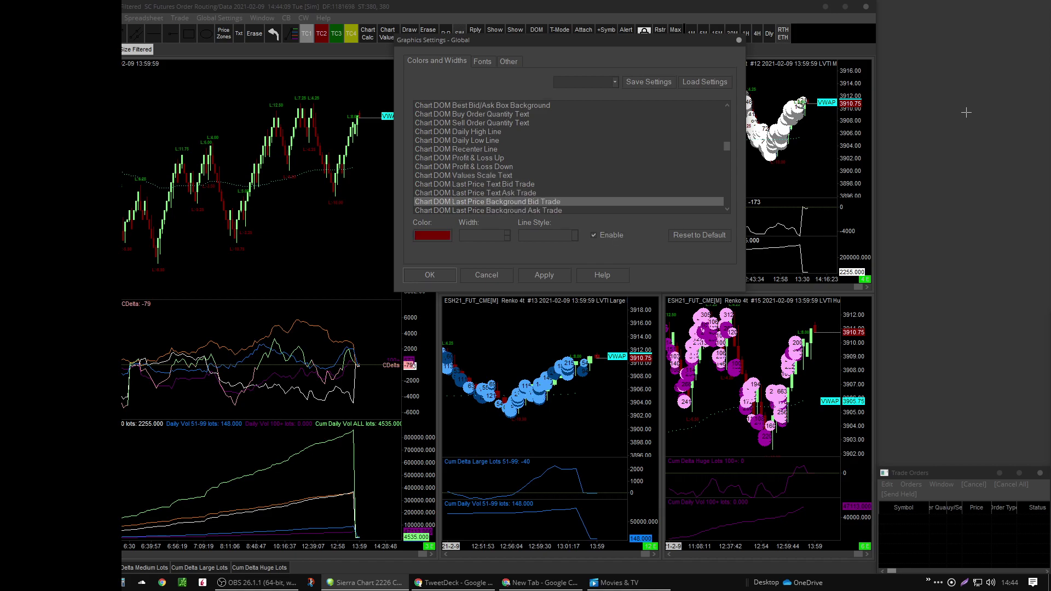
key(Down)
key(Down)
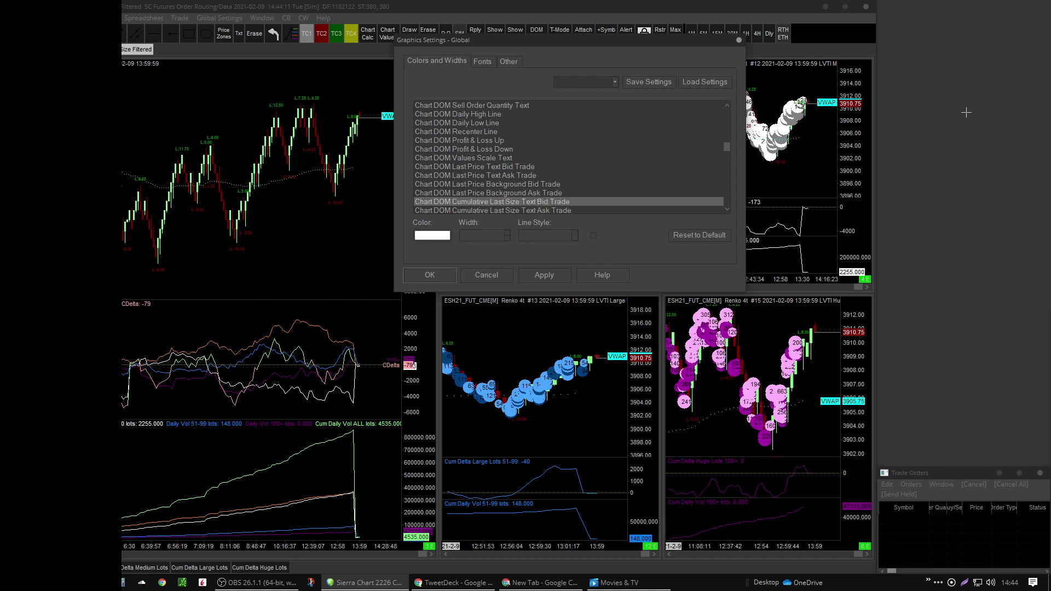
key(Down)
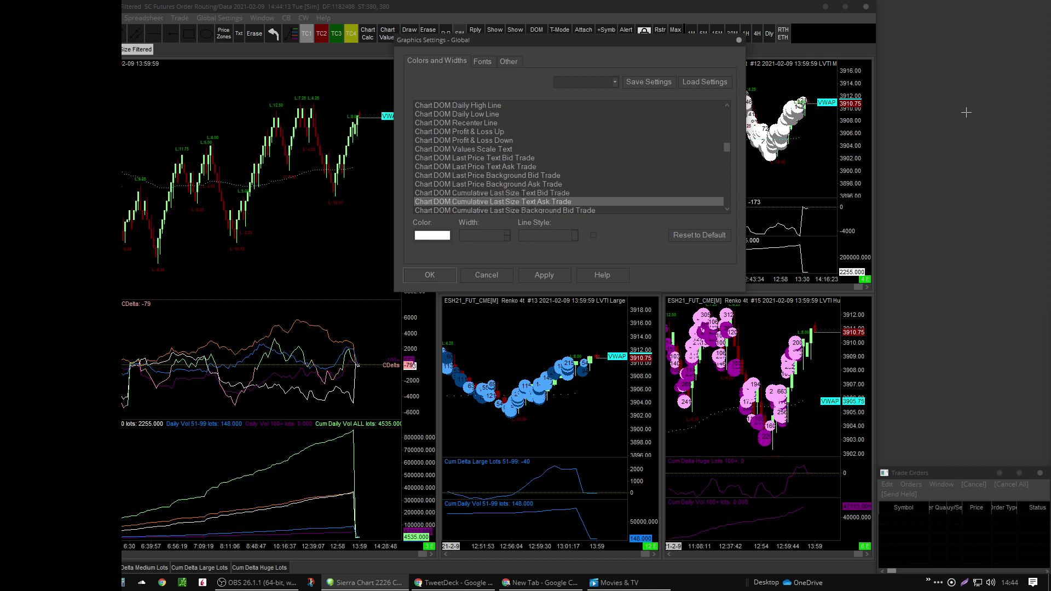
key(Down)
key(Down)
Step through the Chart DOM same-price trade, recent bid/ask and current traded bid volume colours
key(Down)
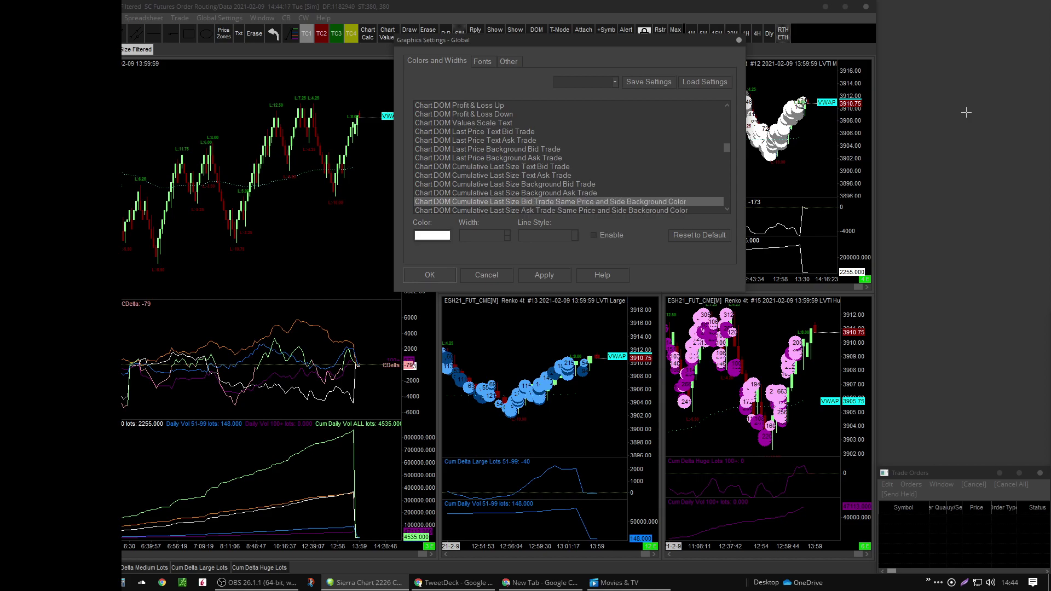
key(Down)
key(Down)
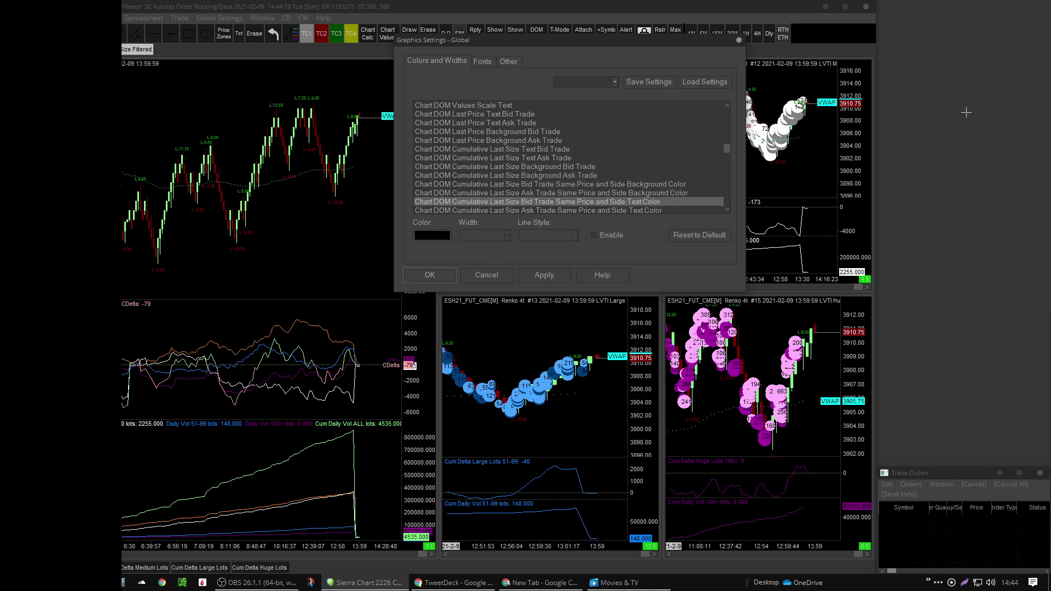
key(Down)
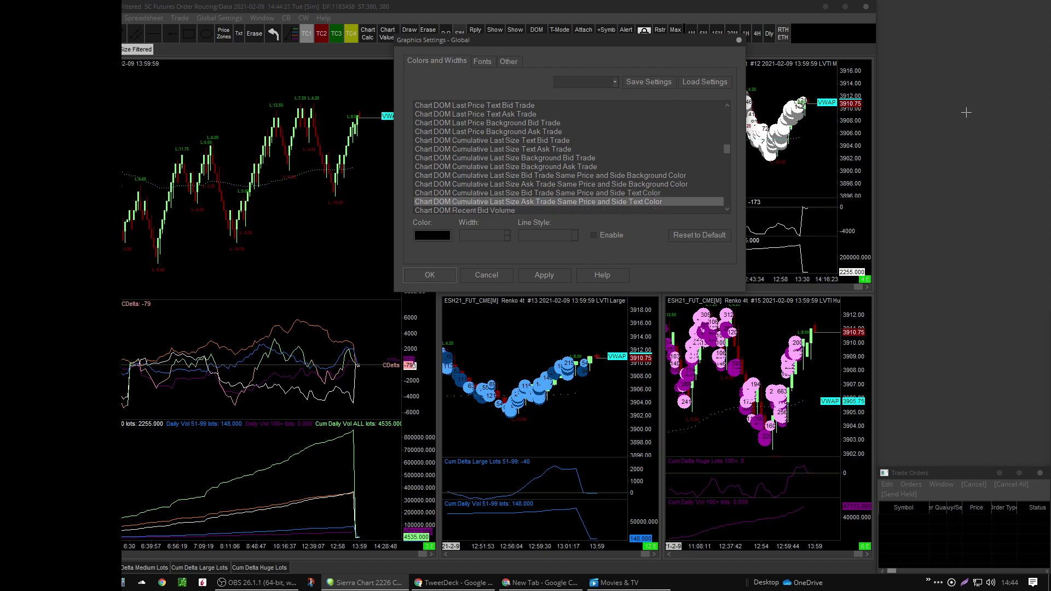
key(Down)
key(Down)
key(Down)
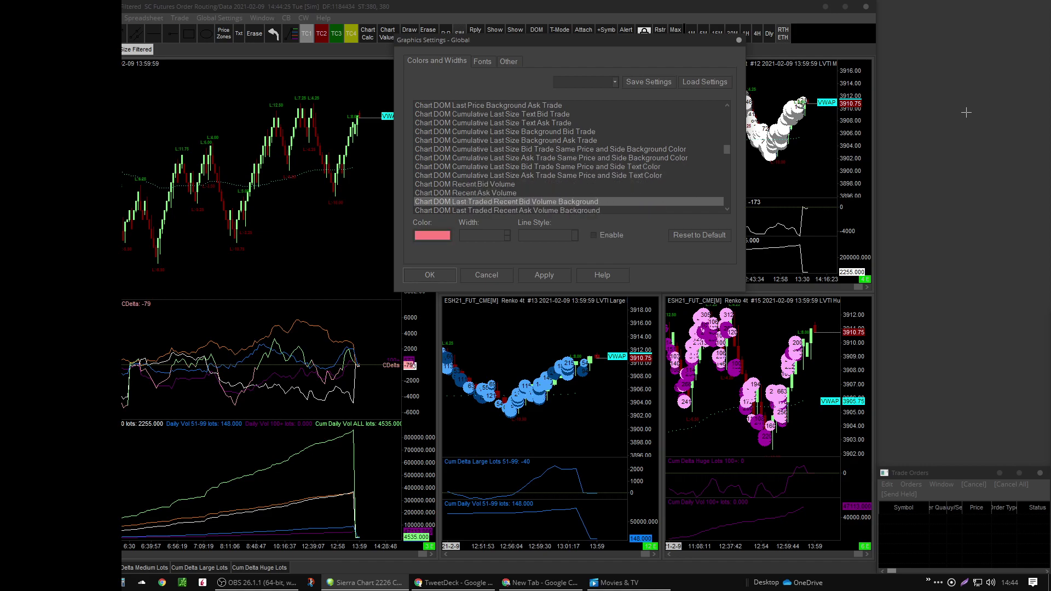
key(Down)
key(Down)
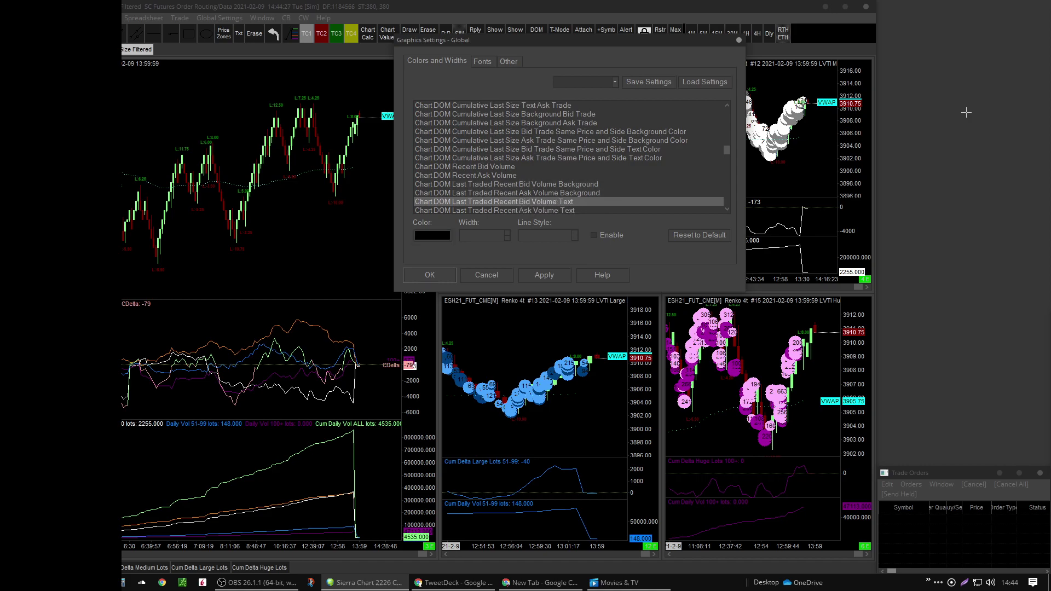
key(Down)
key(Down)
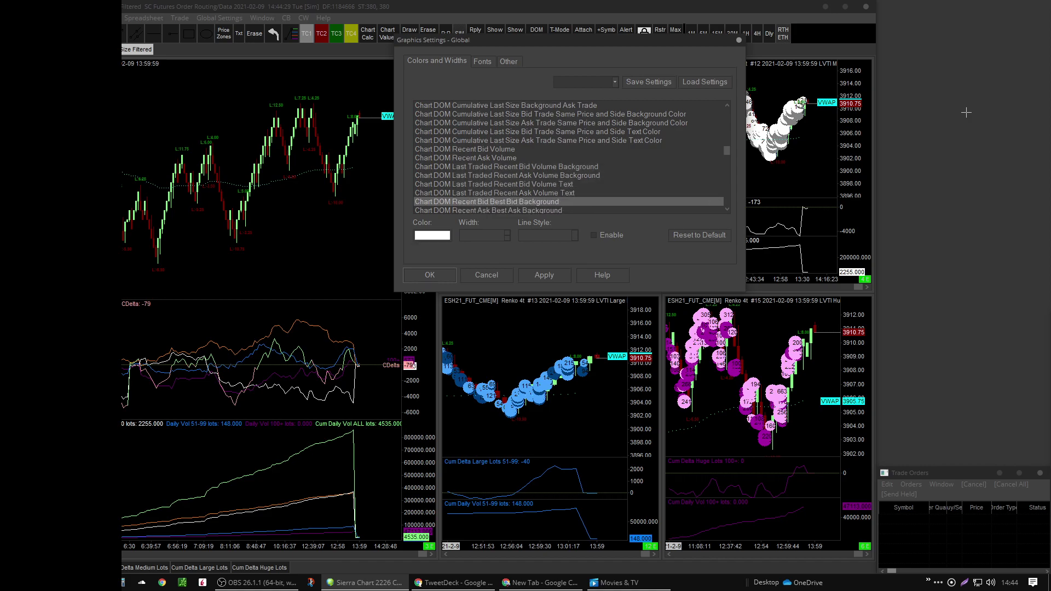
key(Down)
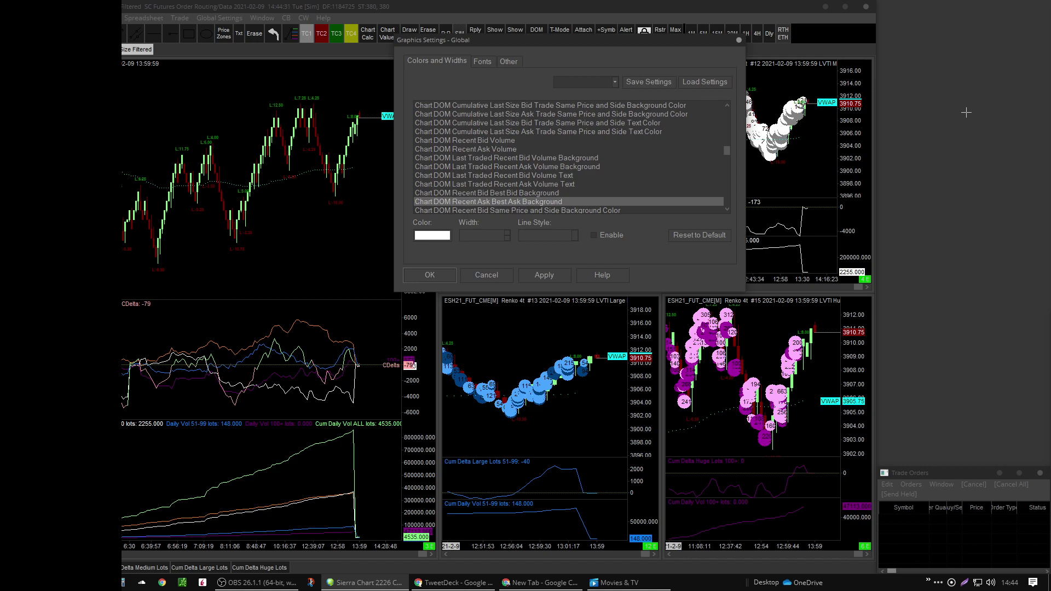
key(Down)
key(Down)
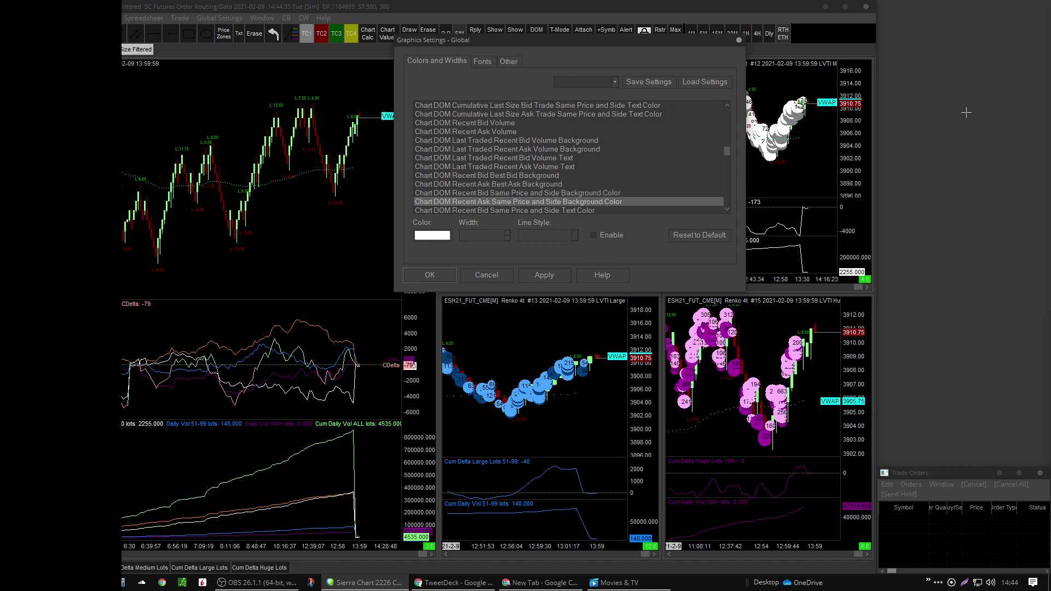
key(Down)
key(Down)
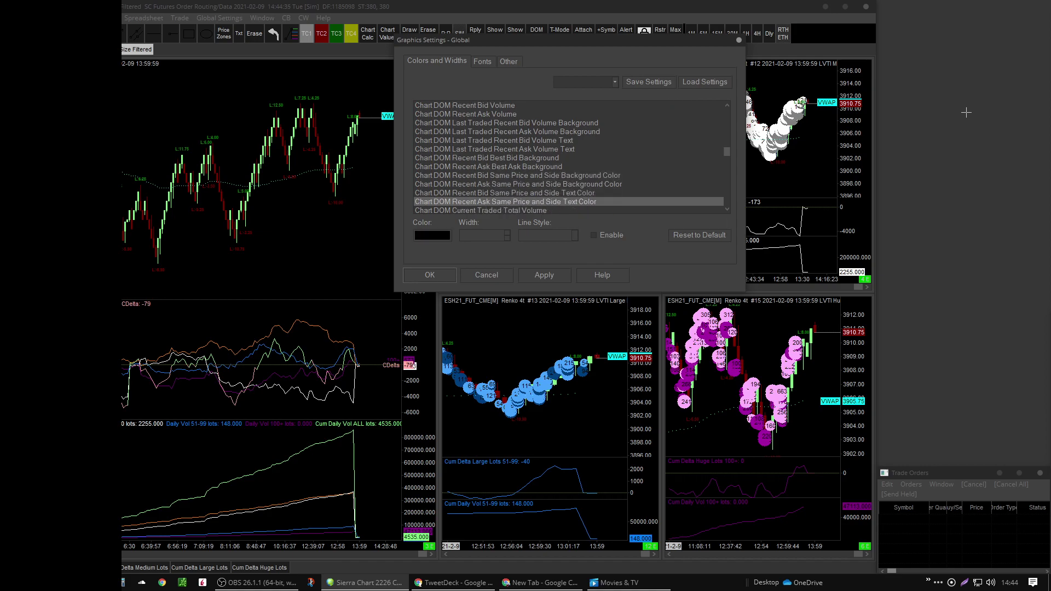
key(Down)
key(Down)
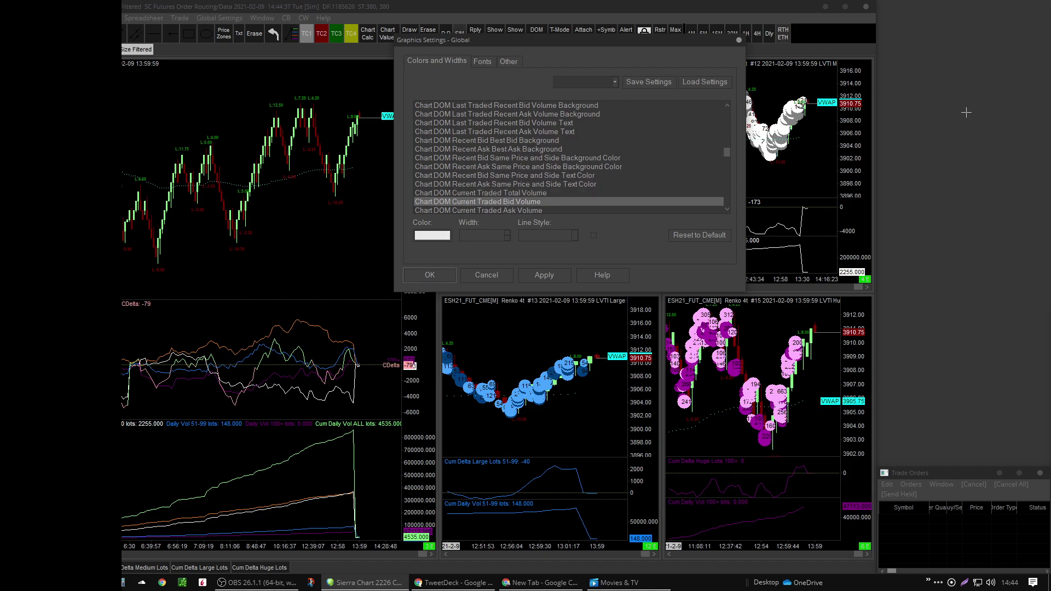
key(Down)
key(Down)
Continue through the Chart DOM pulling/stacking, market orders background and volume bar colours
key(Down)
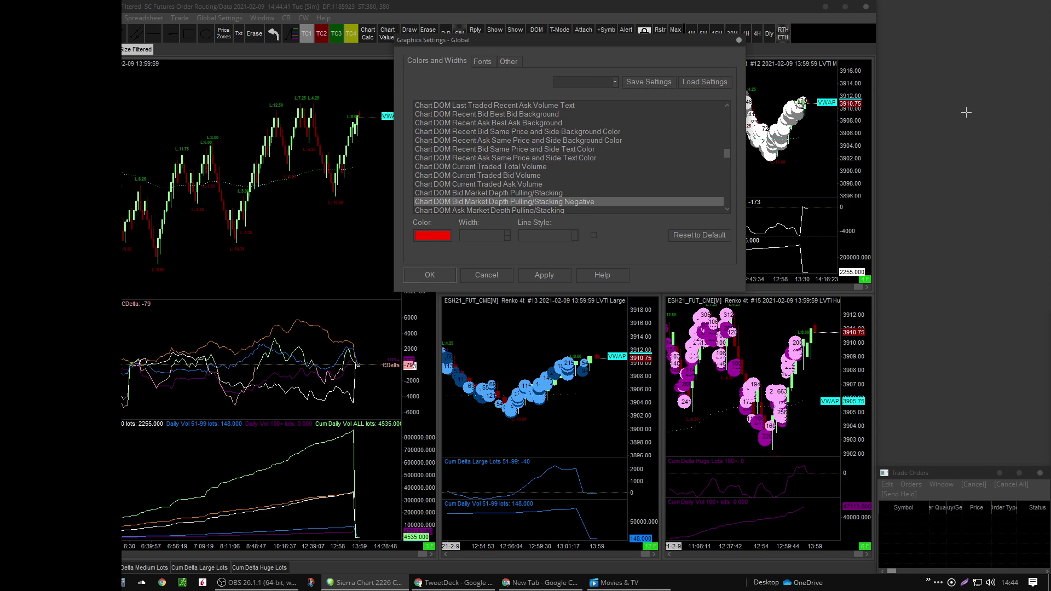
key(Down)
key(Down)
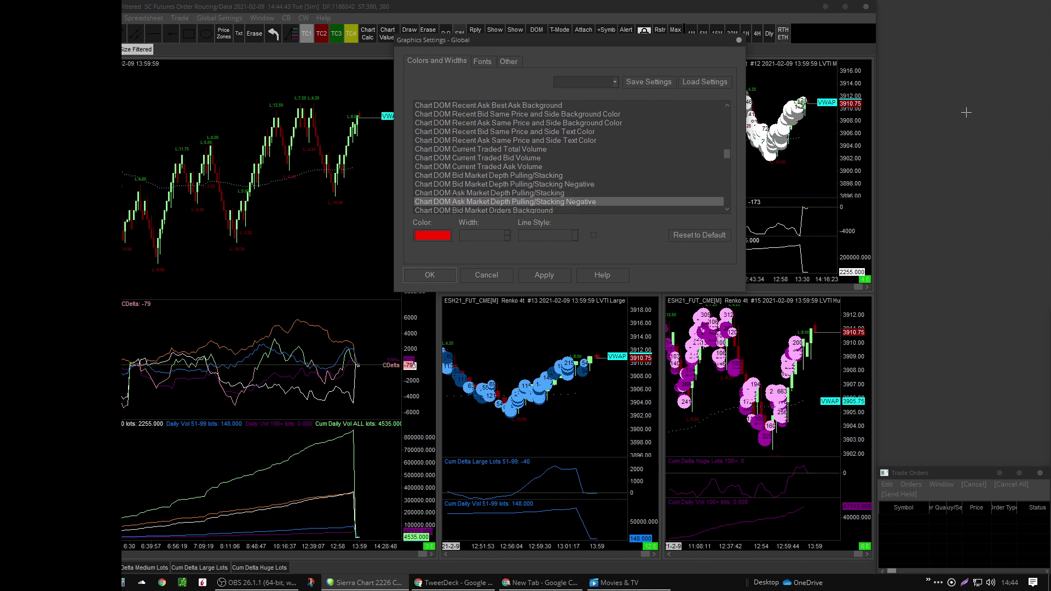
key(Down)
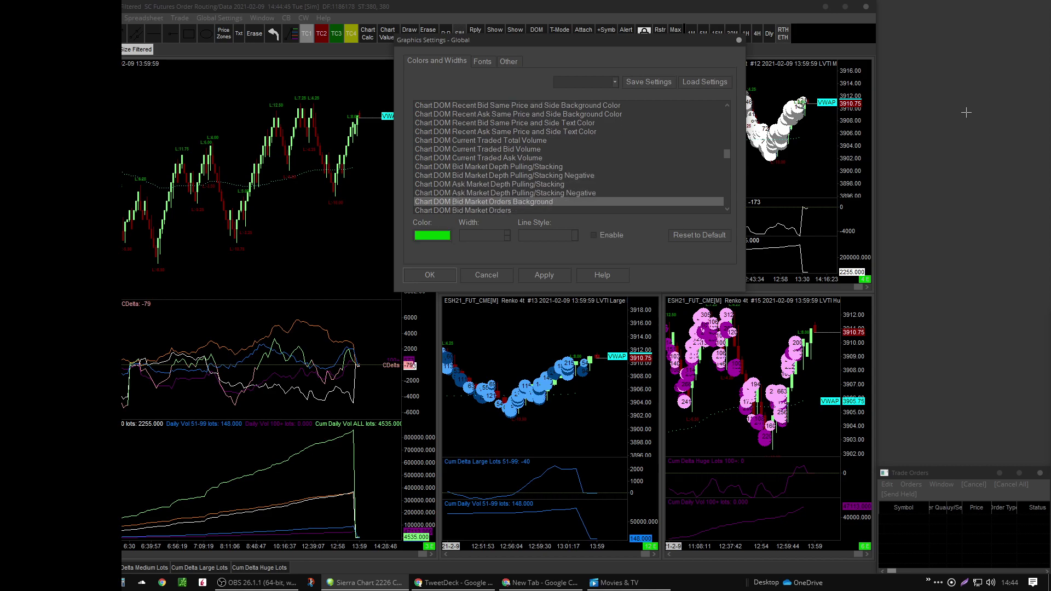
key(Down)
key(Down)
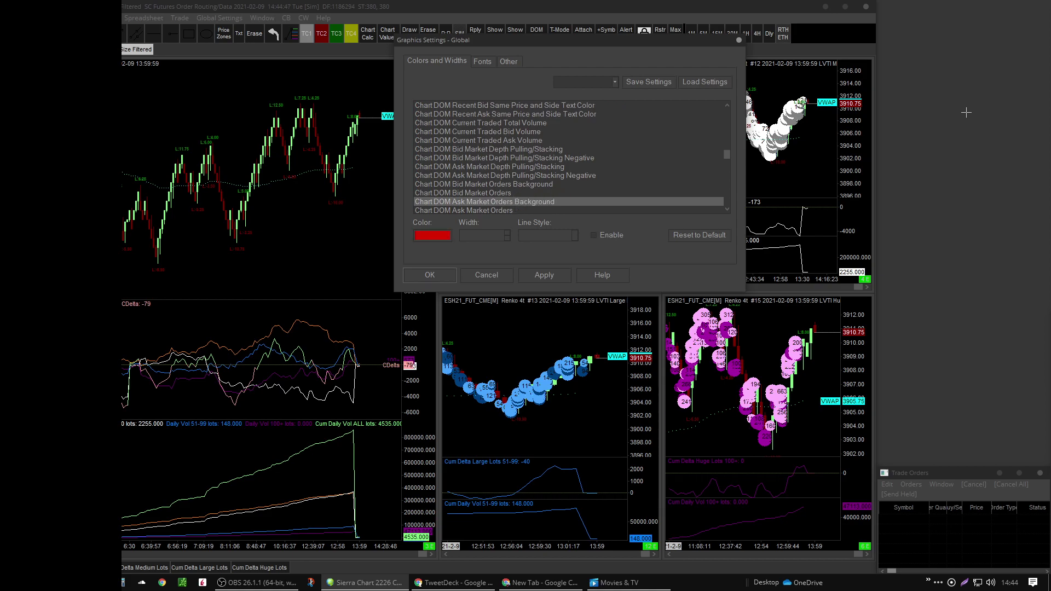
key(Down)
key(Down)
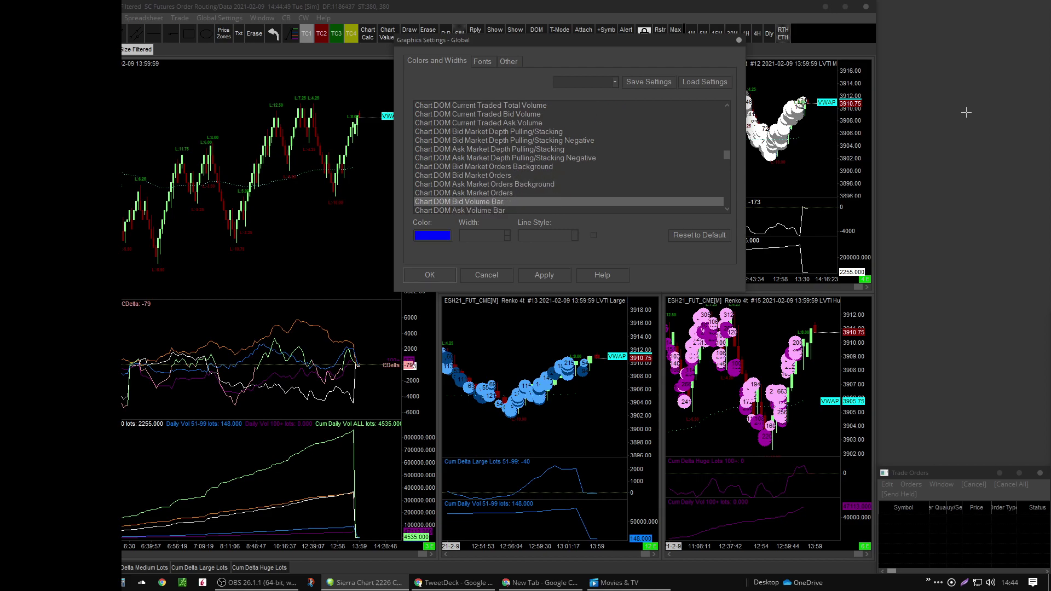
key(Down)
key(Down)
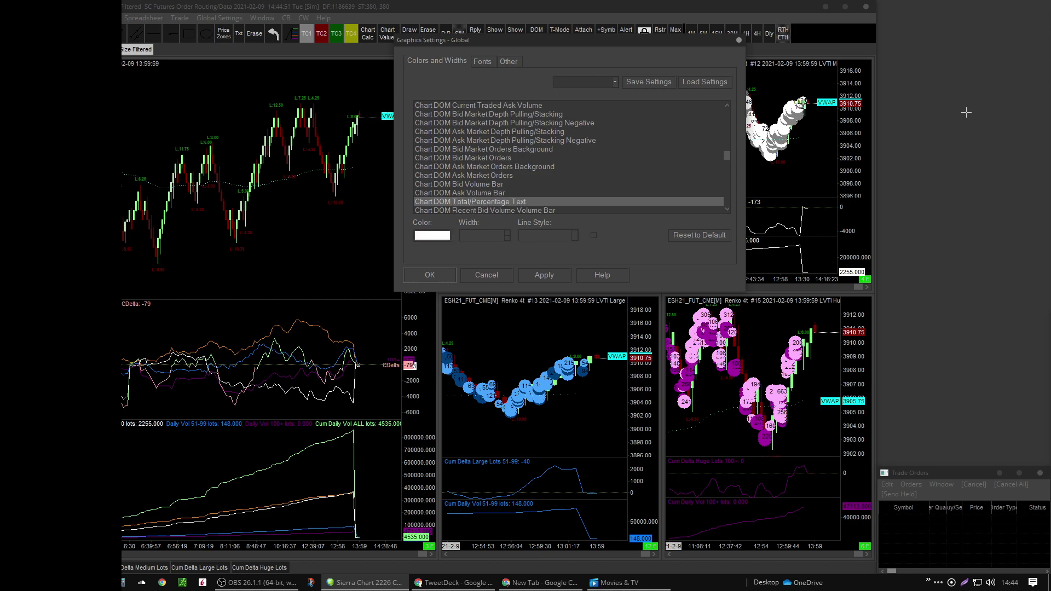
key(Down)
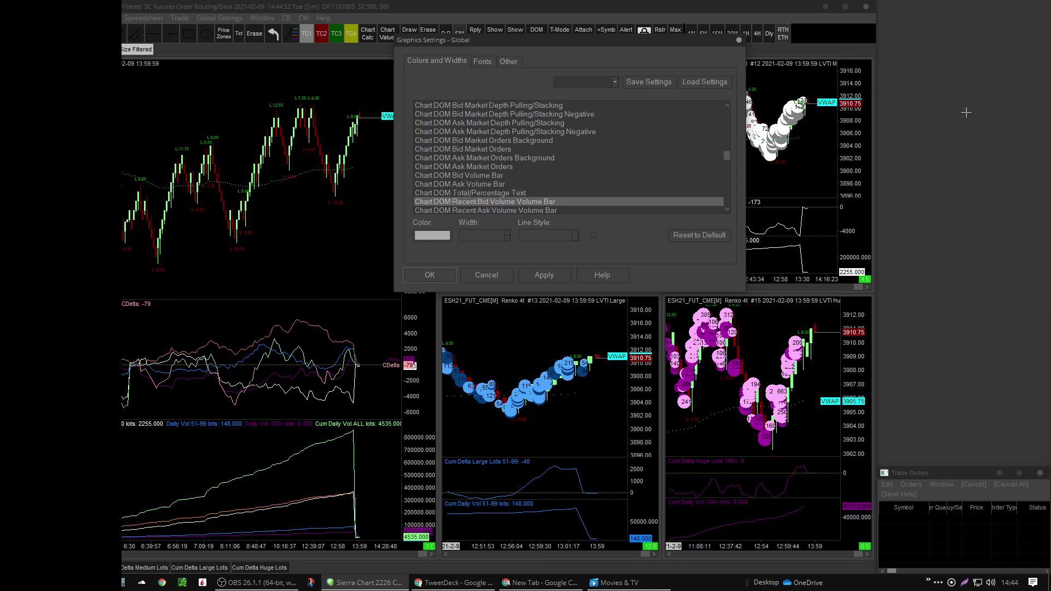
key(Down)
key(Down)
key(Down)
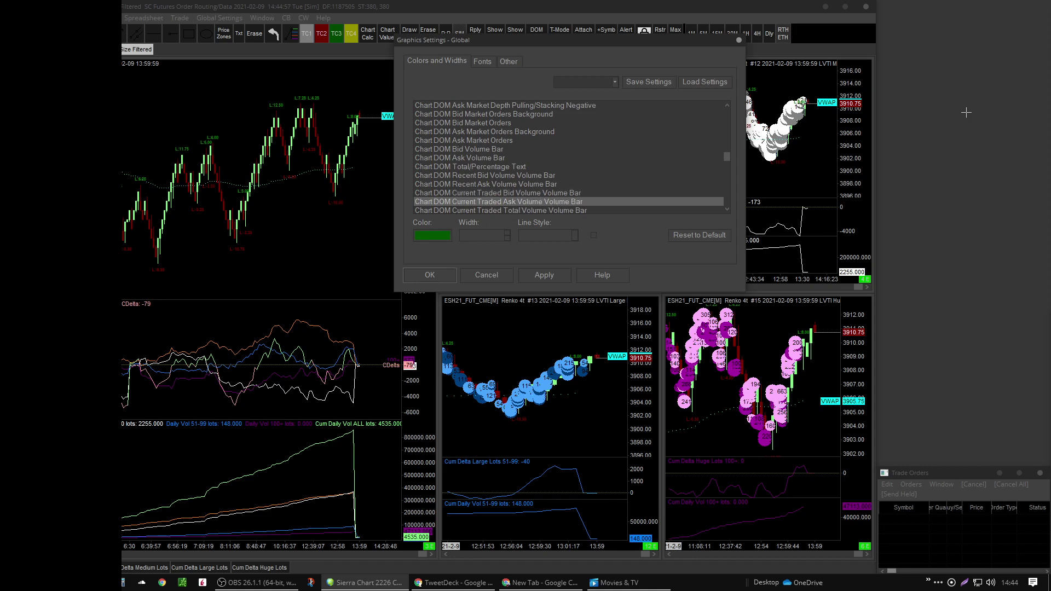
key(Down)
key(Down)
key(Down)
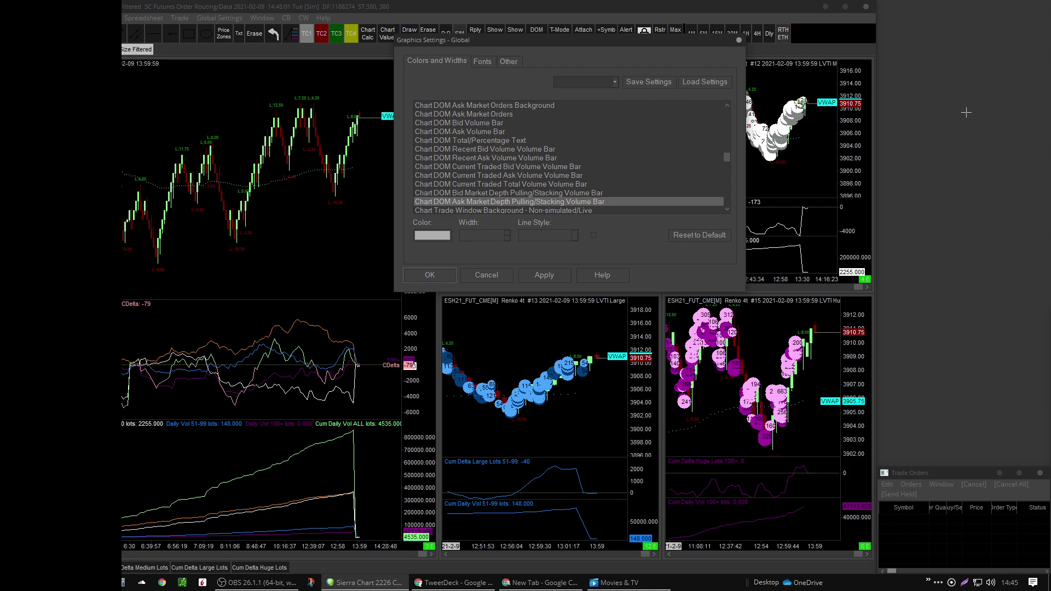
key(Down)
key(Down)
Step through the Chart Trade Window button colours and position background colours
key(Down)
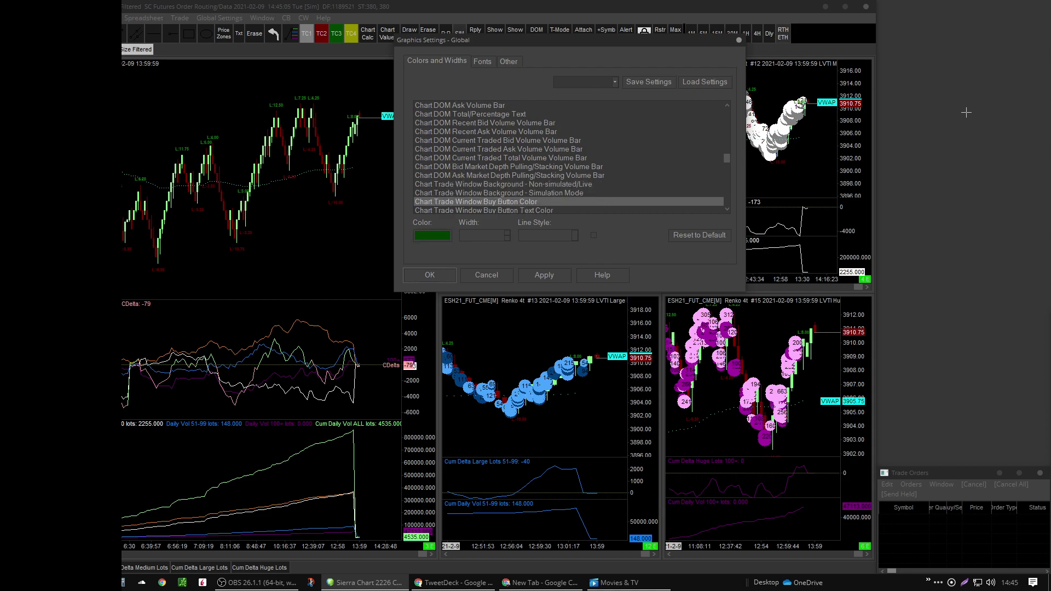
key(Down)
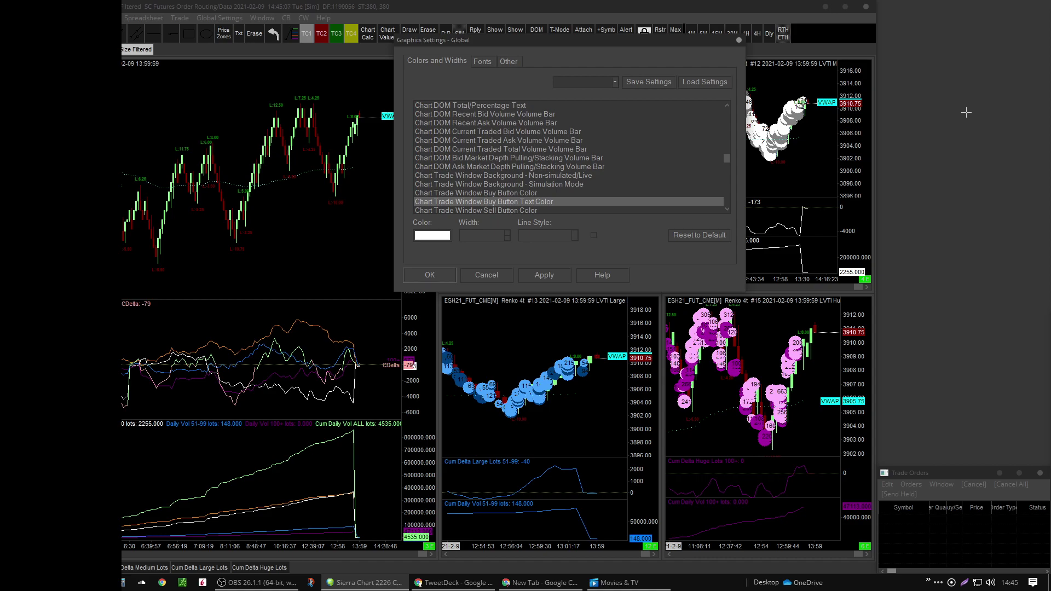
key(Down)
key(Down)
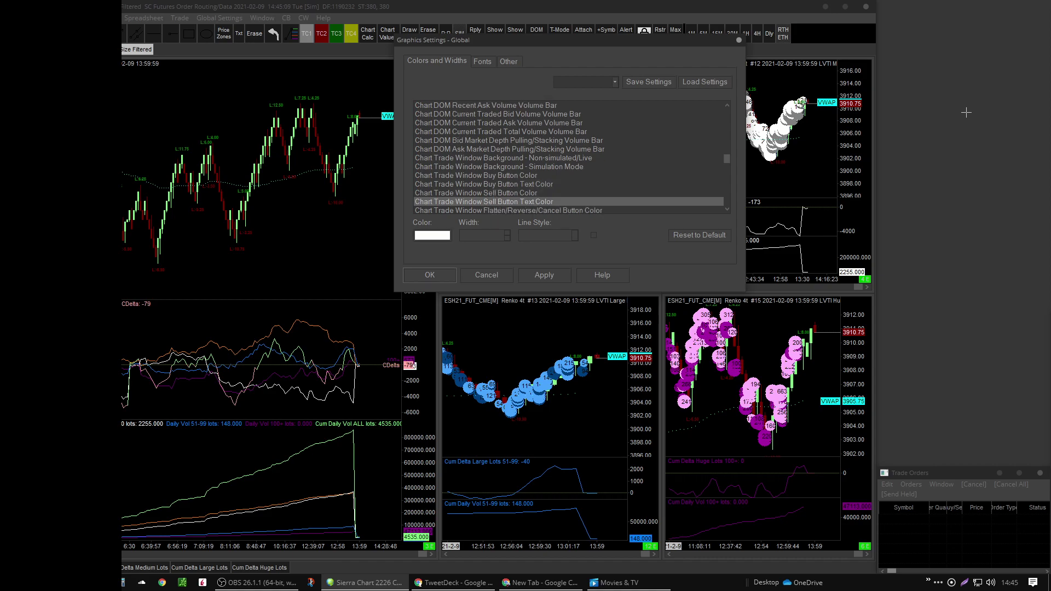
key(Down)
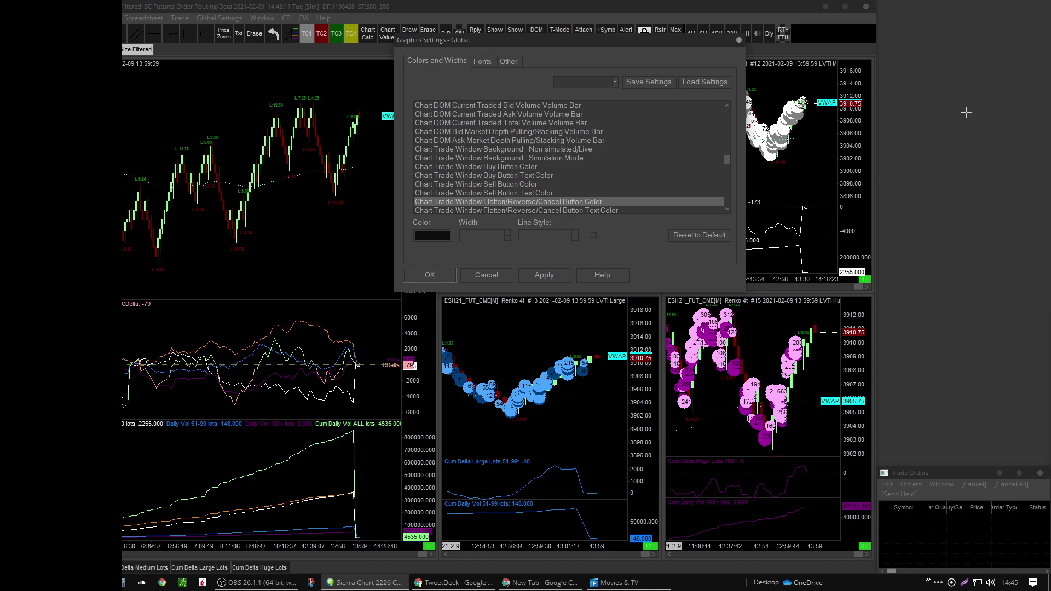
key(Down)
key(Down)
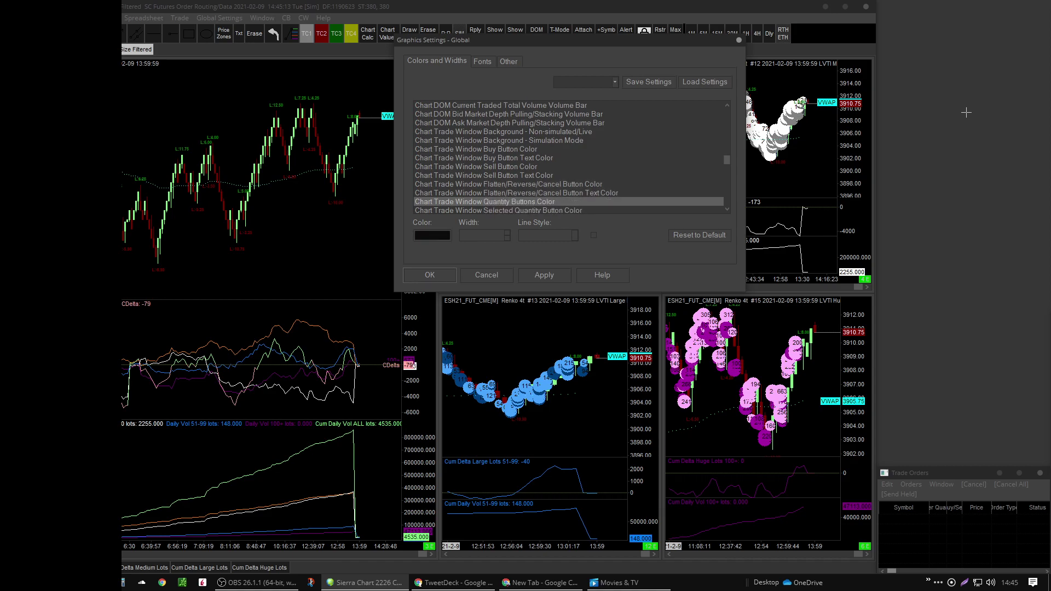
key(Down)
key(Down)
key(Down)
key(Down)
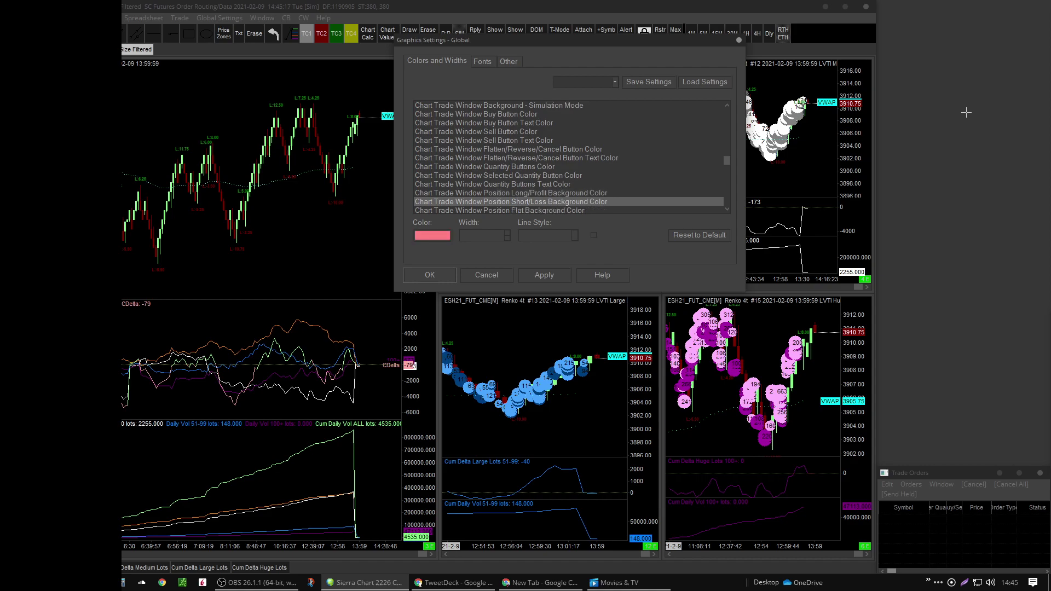
key(Down)
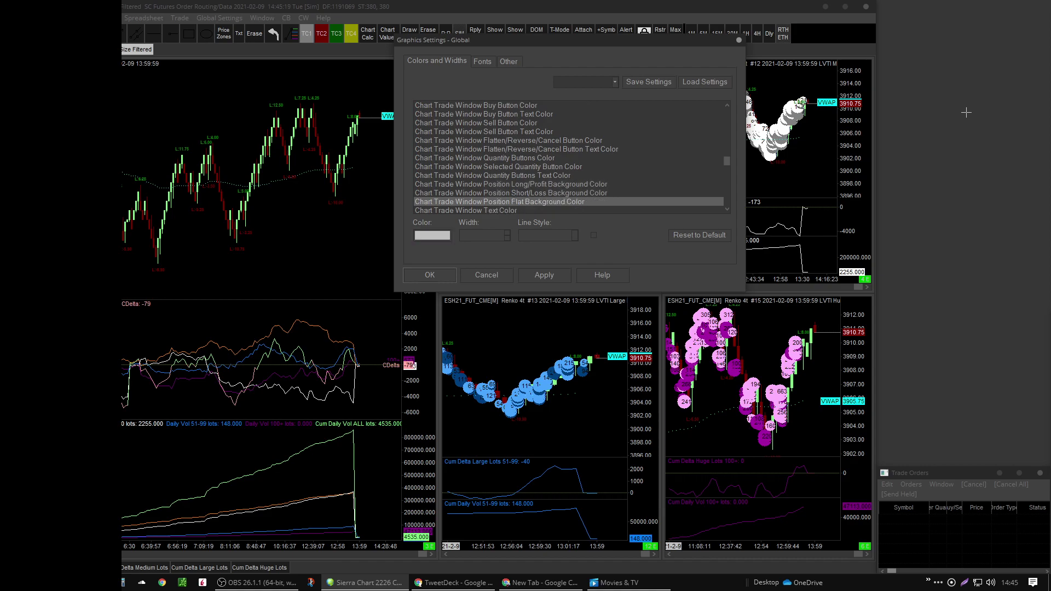
key(Down)
key(Down)
key(Down)
key(Down)
Check the Chart Trading Order Line text, limit, stop and child order colours
key(Down)
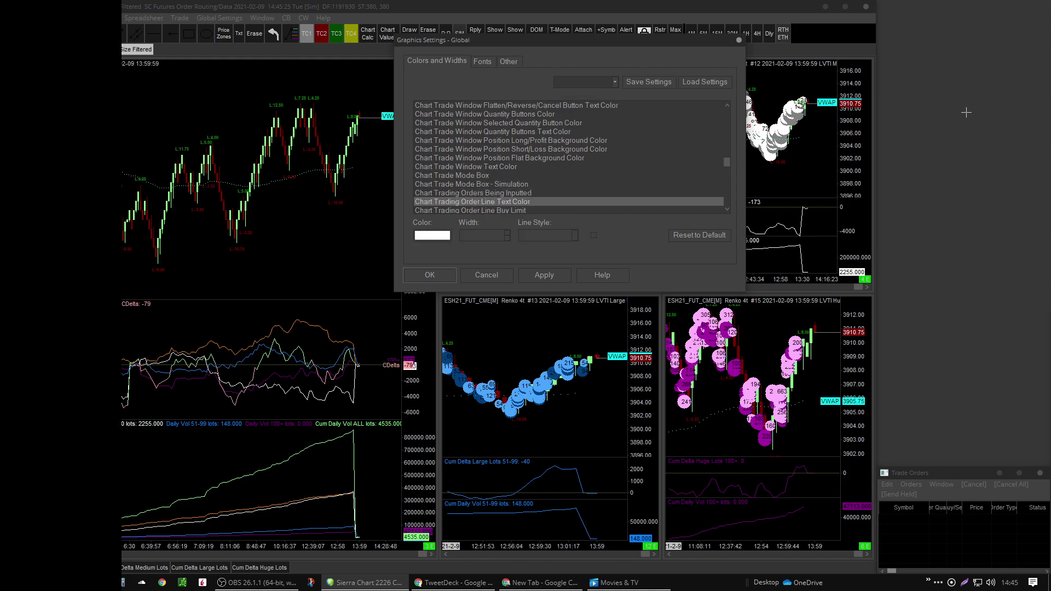
key(Down)
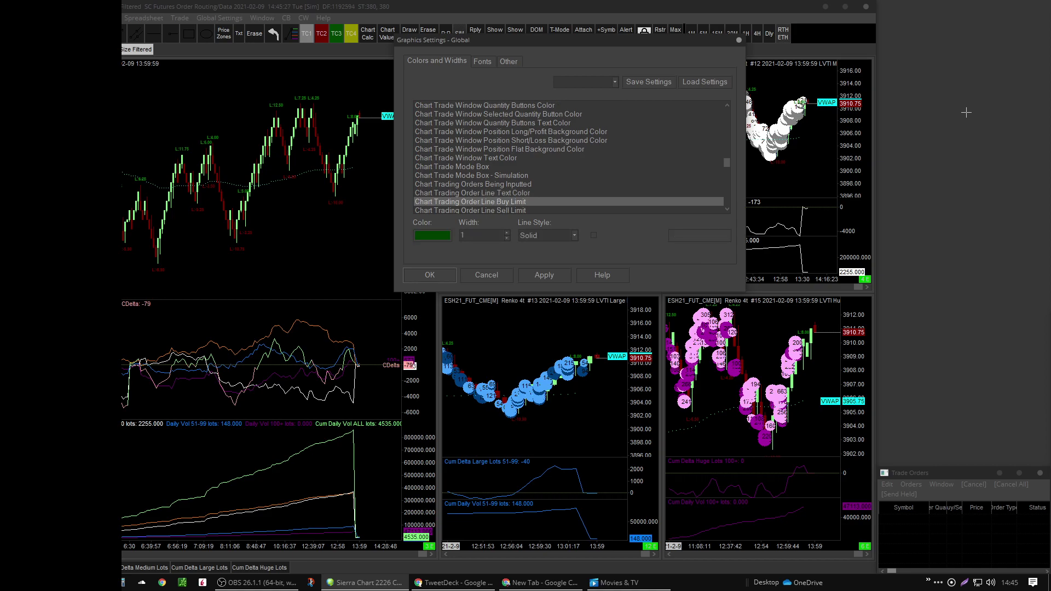
key(Down)
key(Down)
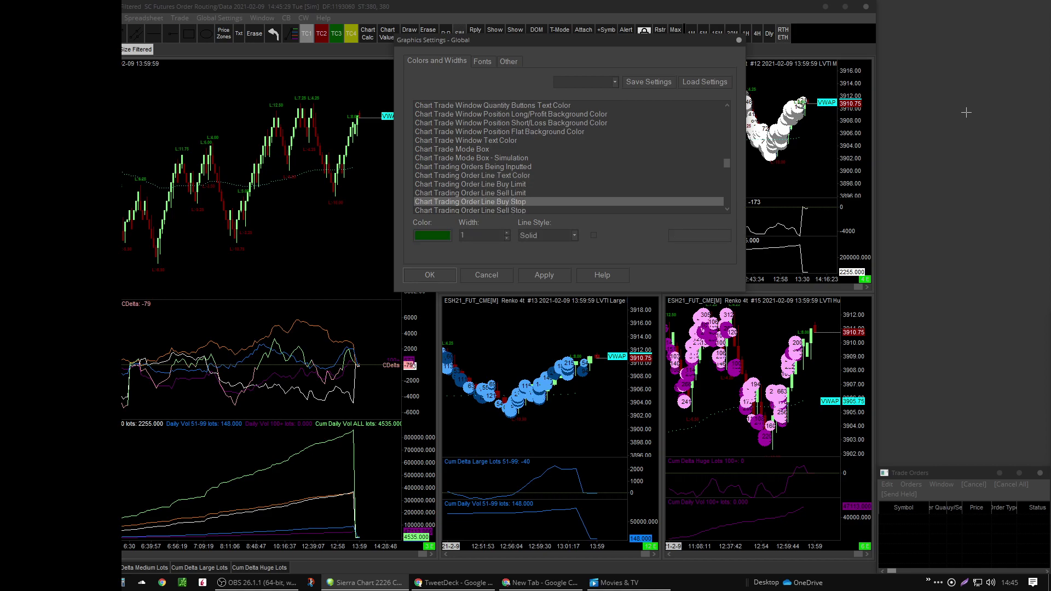
key(Down)
key(Down)
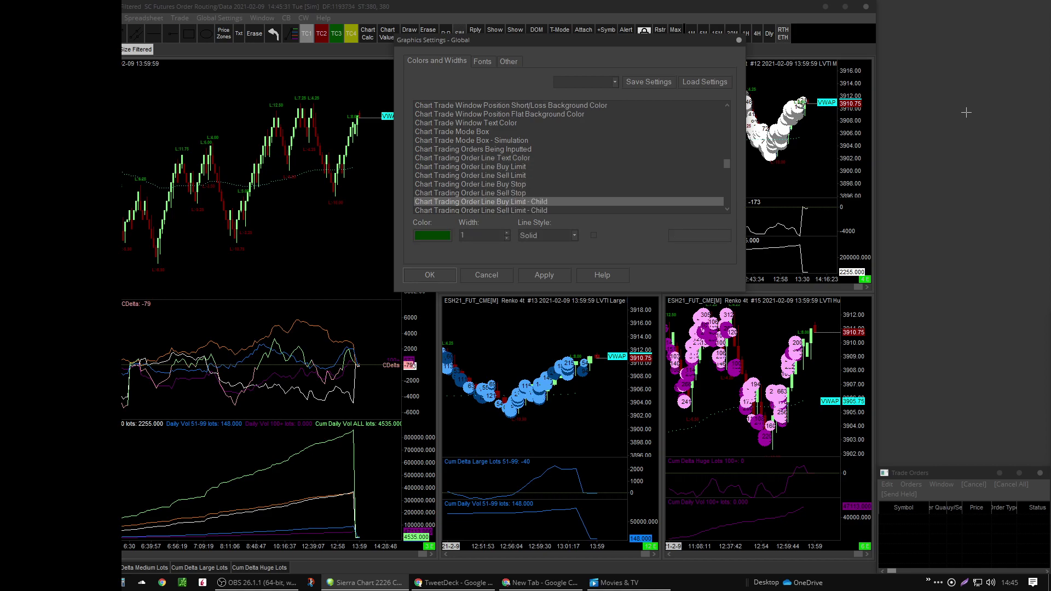
key(Down)
key(Down)
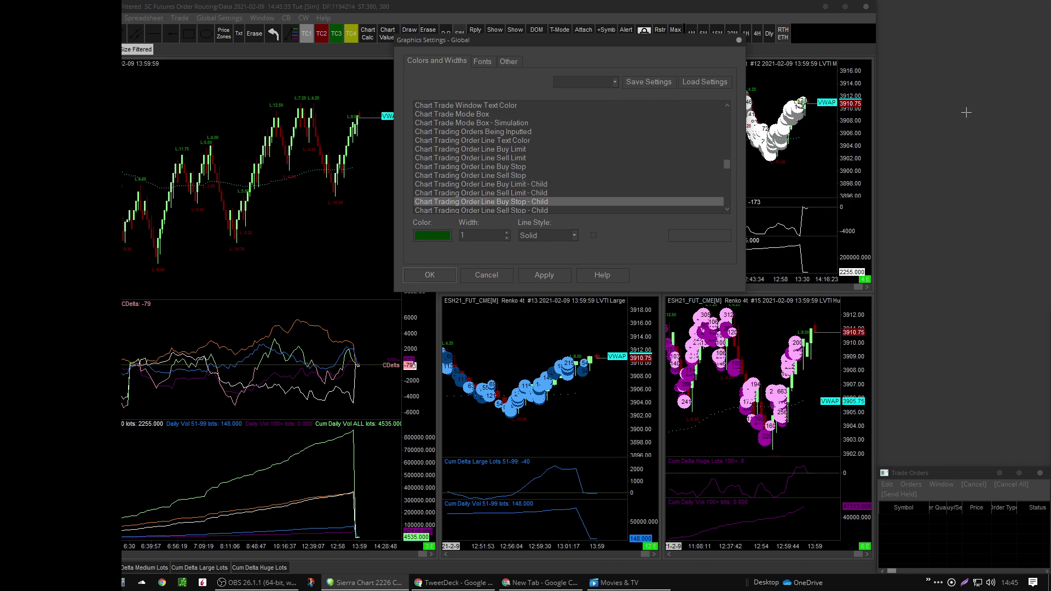
key(Down)
key(Down)
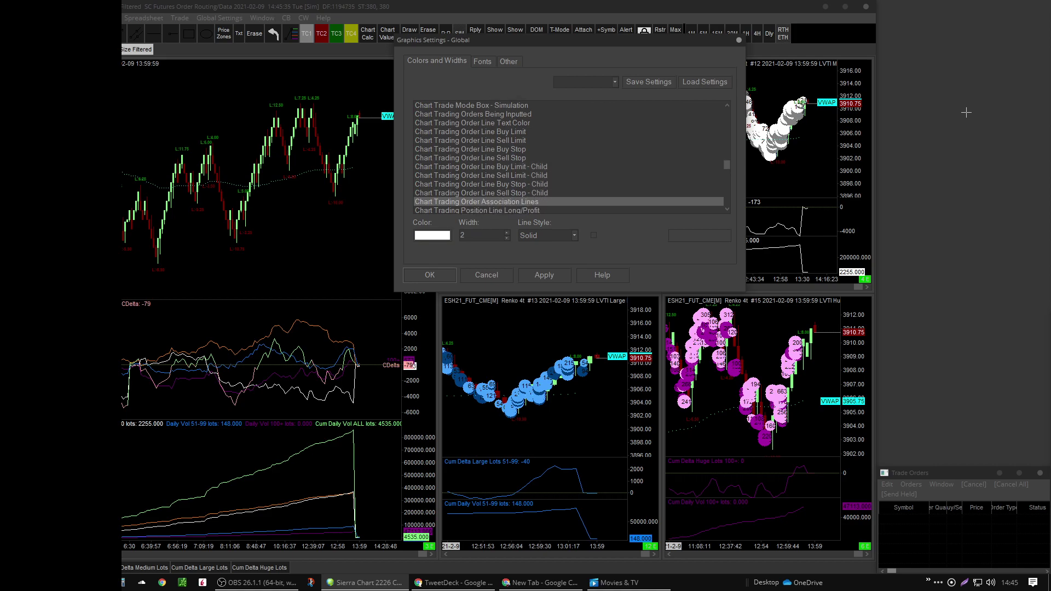
key(Down)
key(Down)
Check the Trade Orders Window, trade stats and Order Fills entry/exit connecting line colours
key(Down)
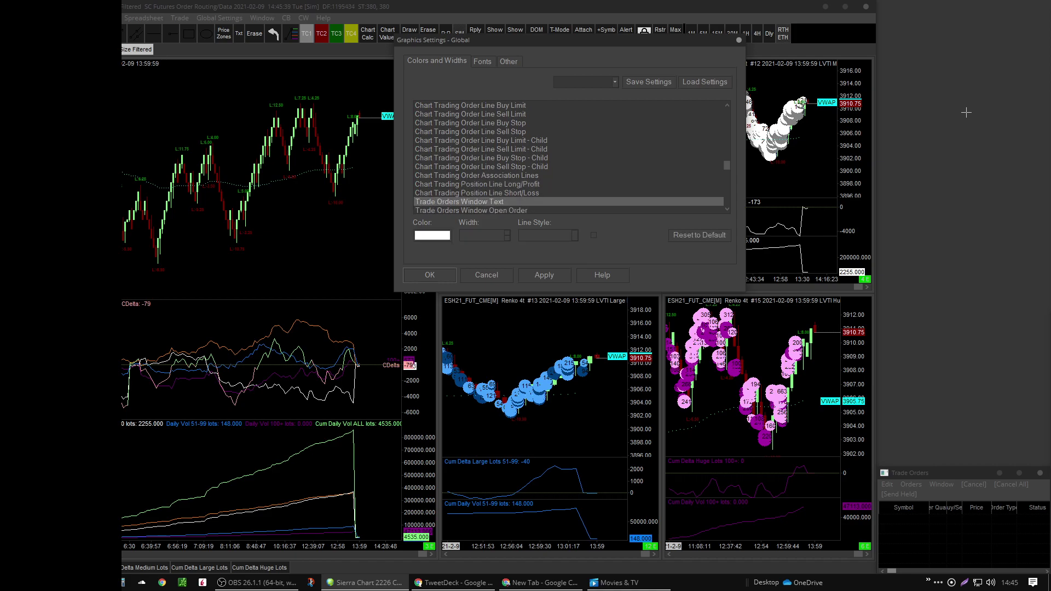
key(Down)
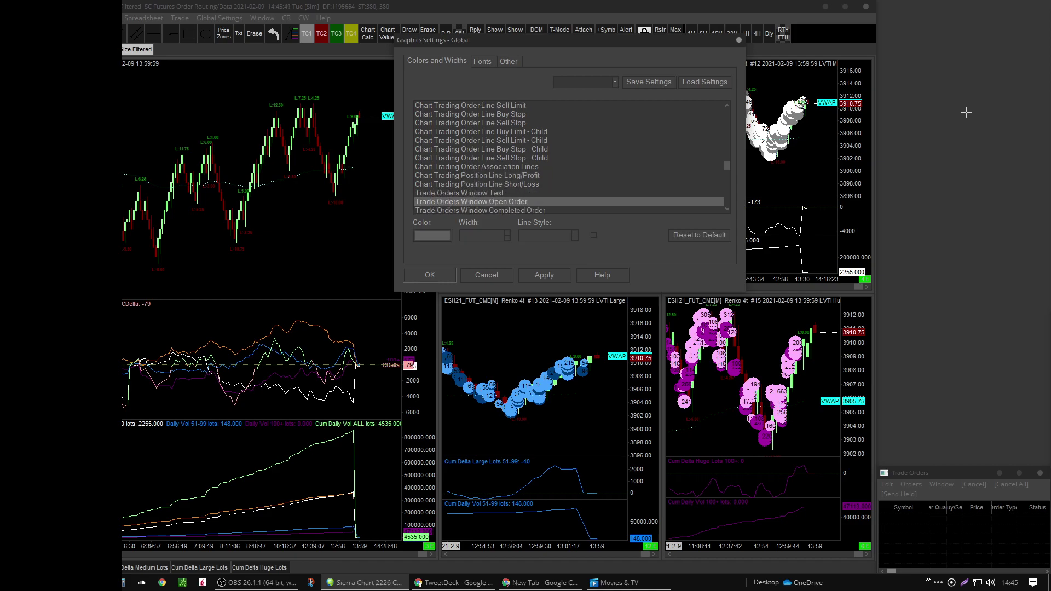
key(Down)
key(Down)
key(Down)
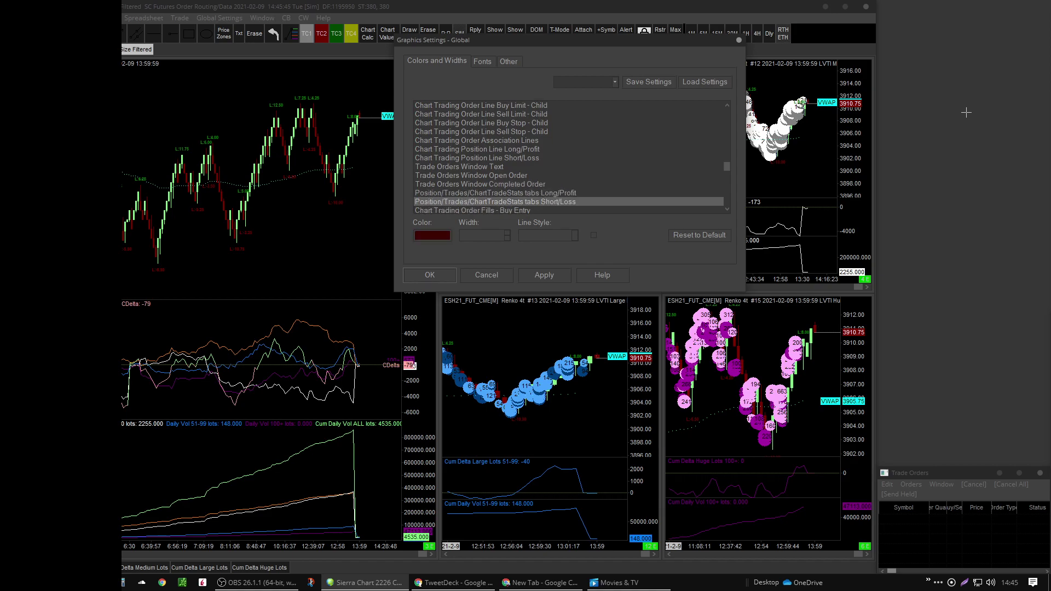
key(Down)
key(Down)
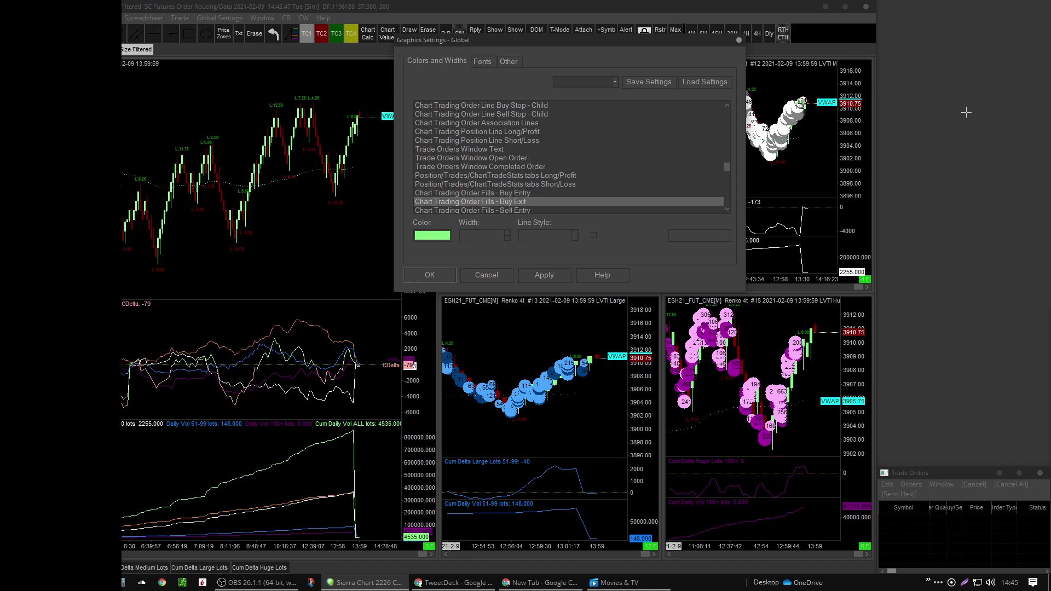
key(Down)
key(Down)
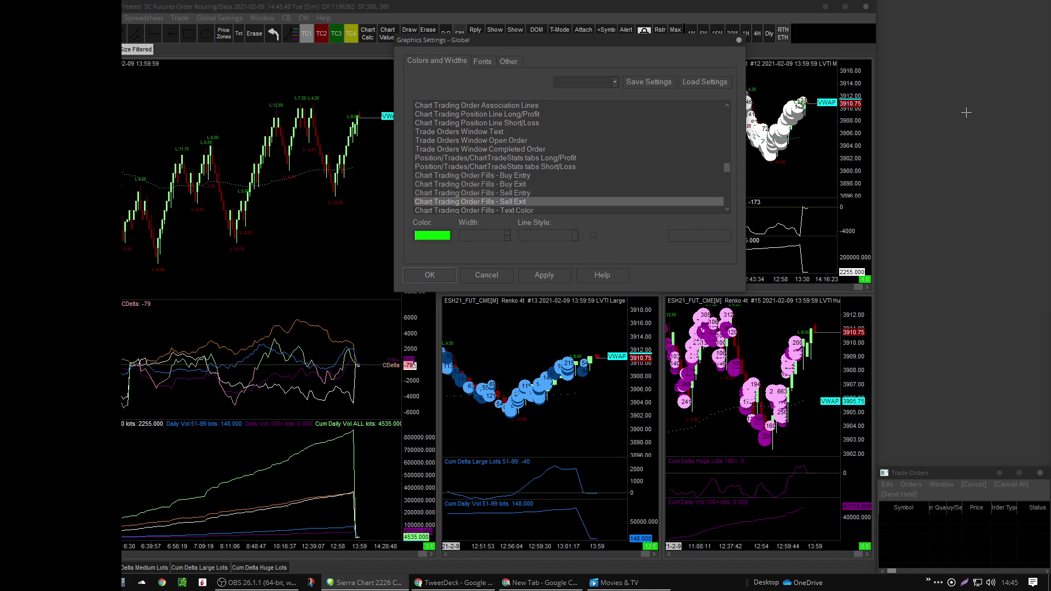
key(Down)
key(Down)
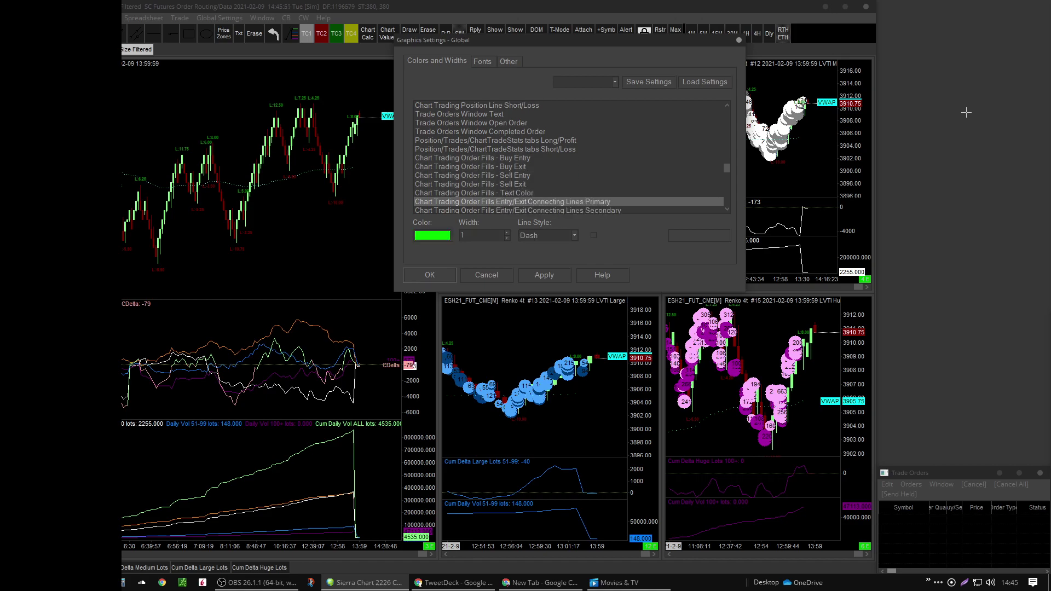
key(Down)
key(Down)
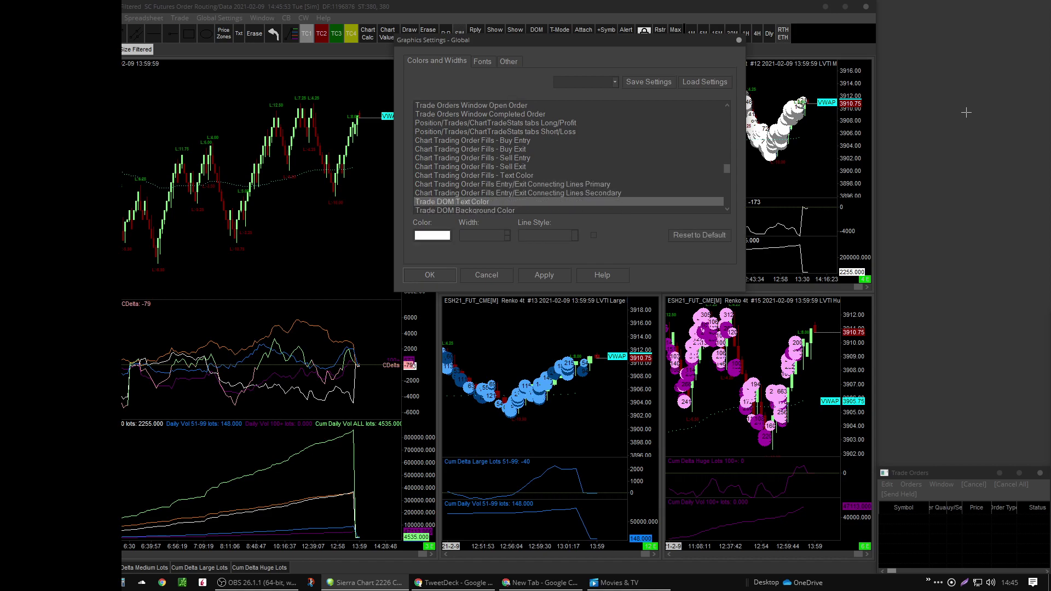
key(Down)
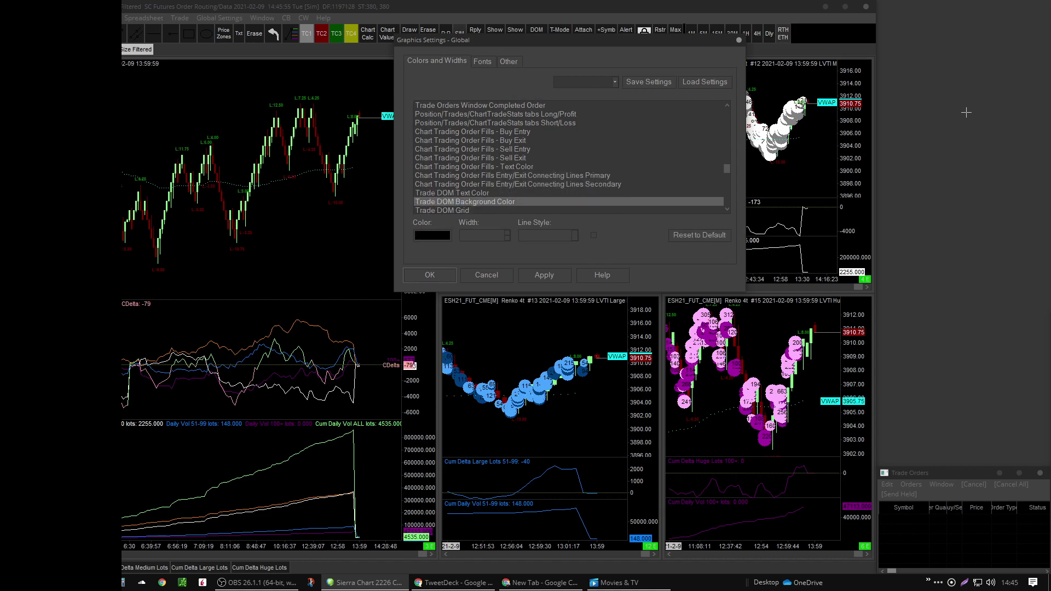
key(Down)
key(Down)
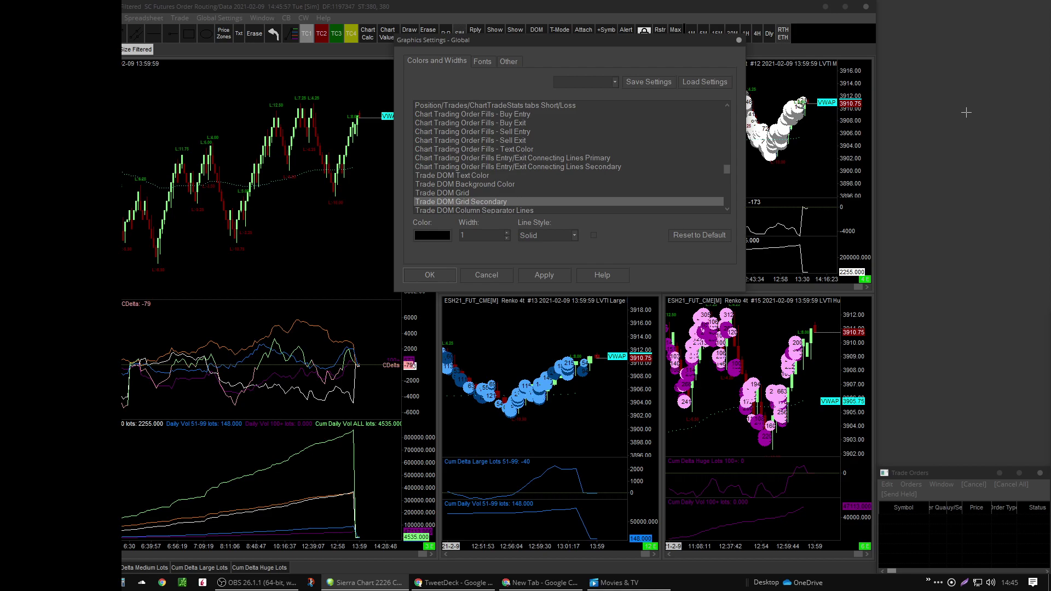
key(Down)
key(Down)
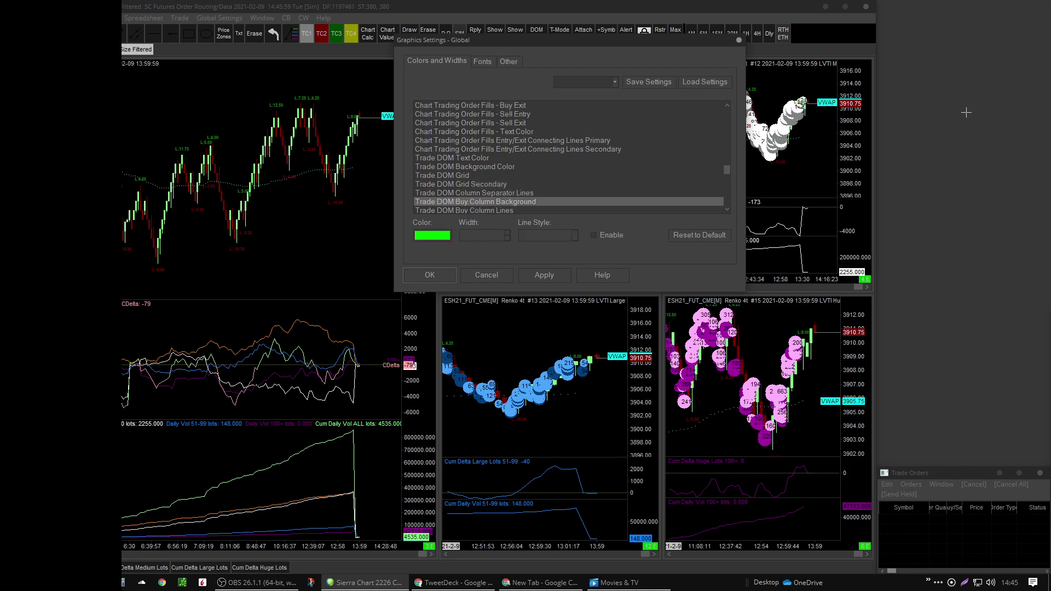
key(Down)
key(Down)
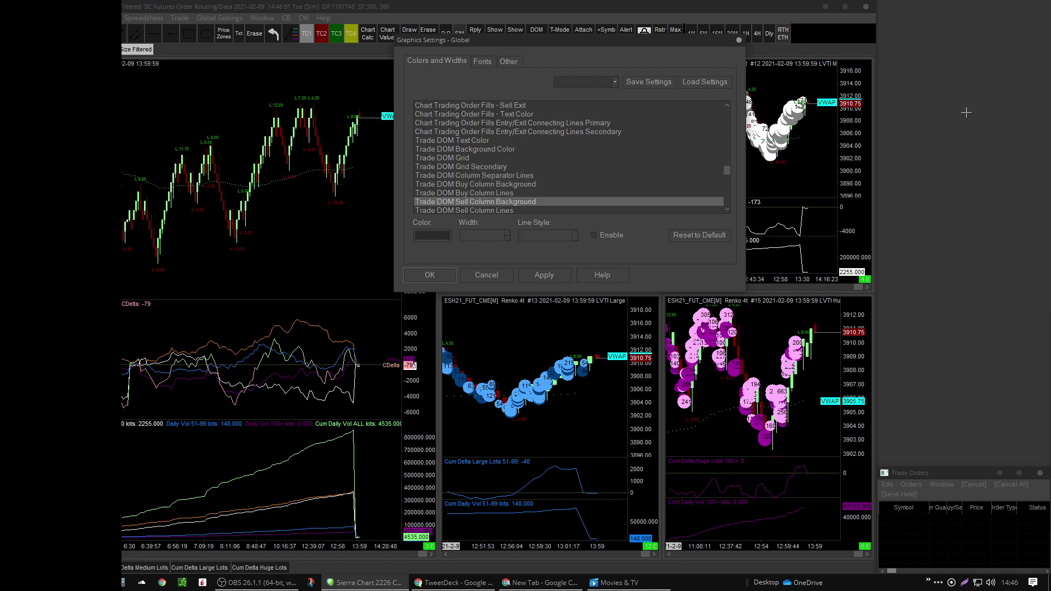
key(Down)
key(Down)
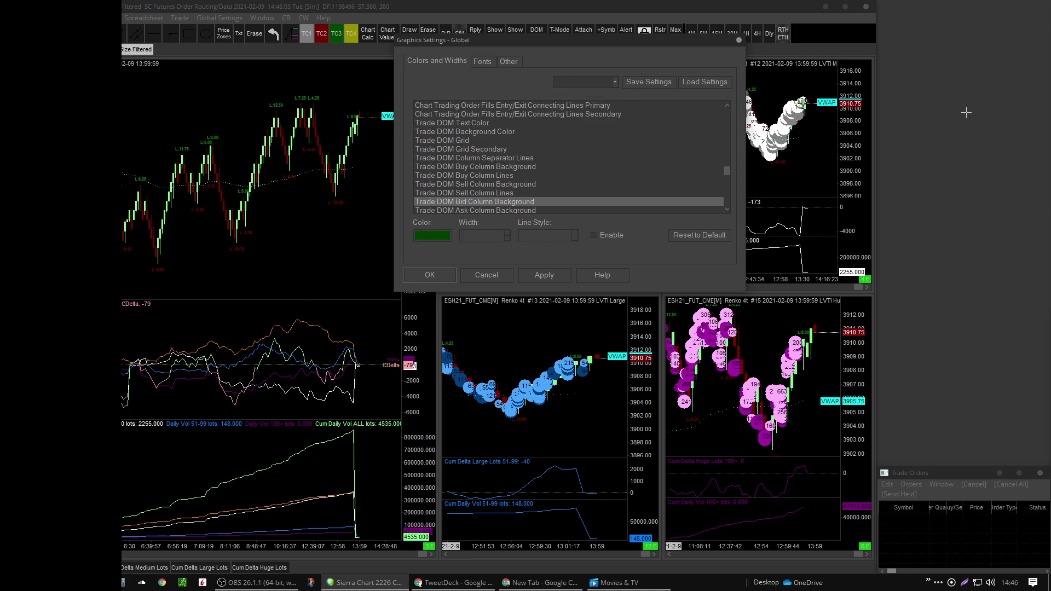
key(Down)
key(Down)
key(Down)
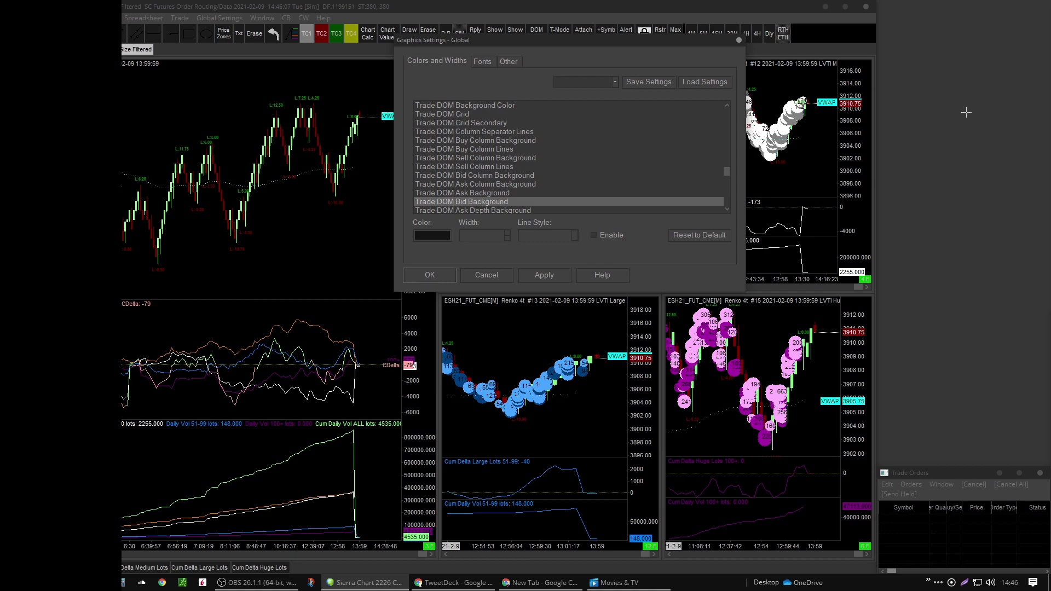
key(Down)
key(Down)
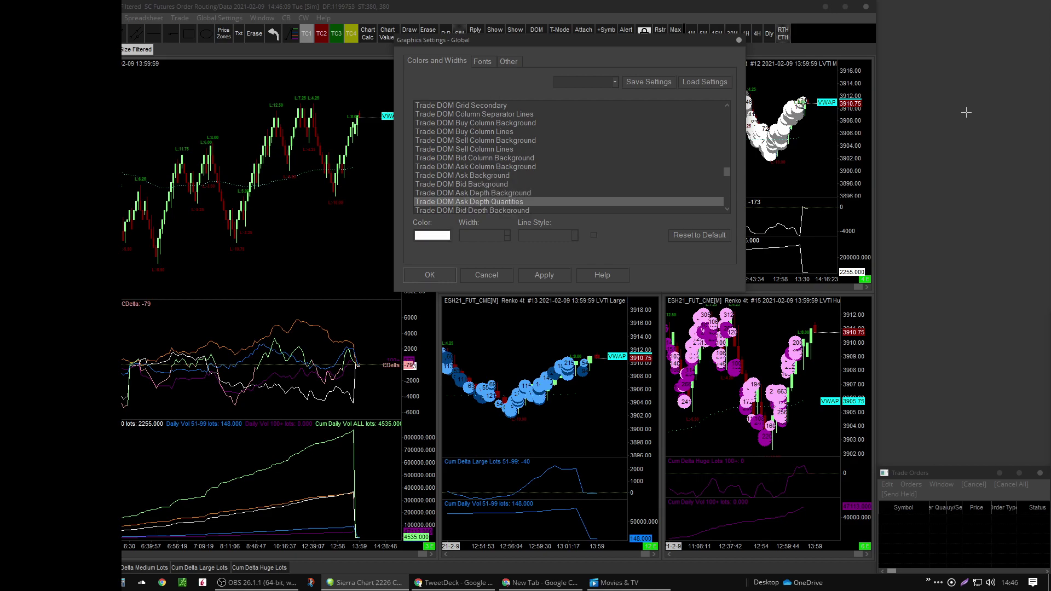
key(Down)
key(Down)
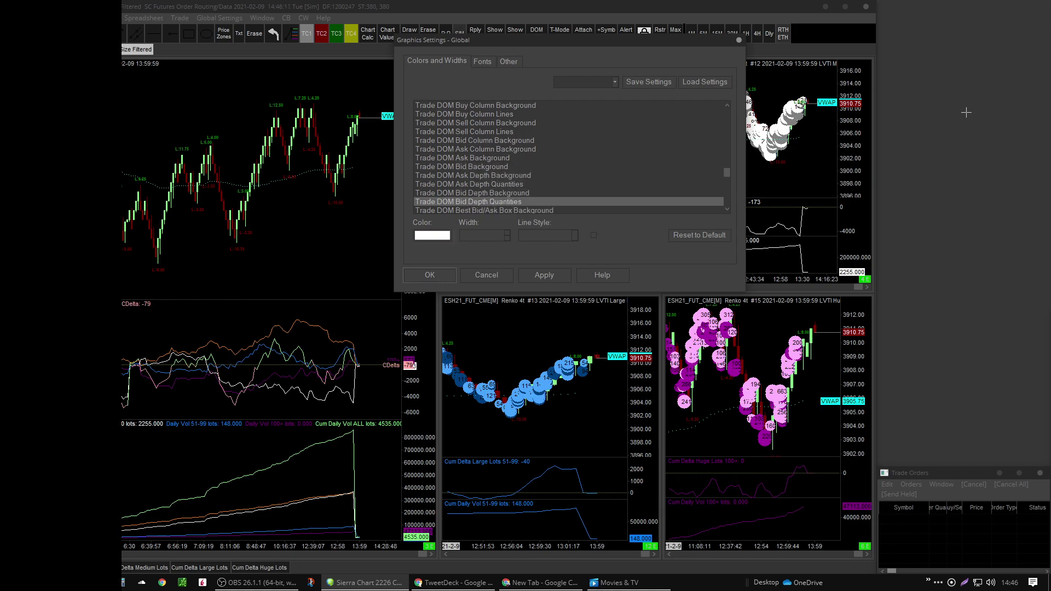
key(Down)
key(Down)
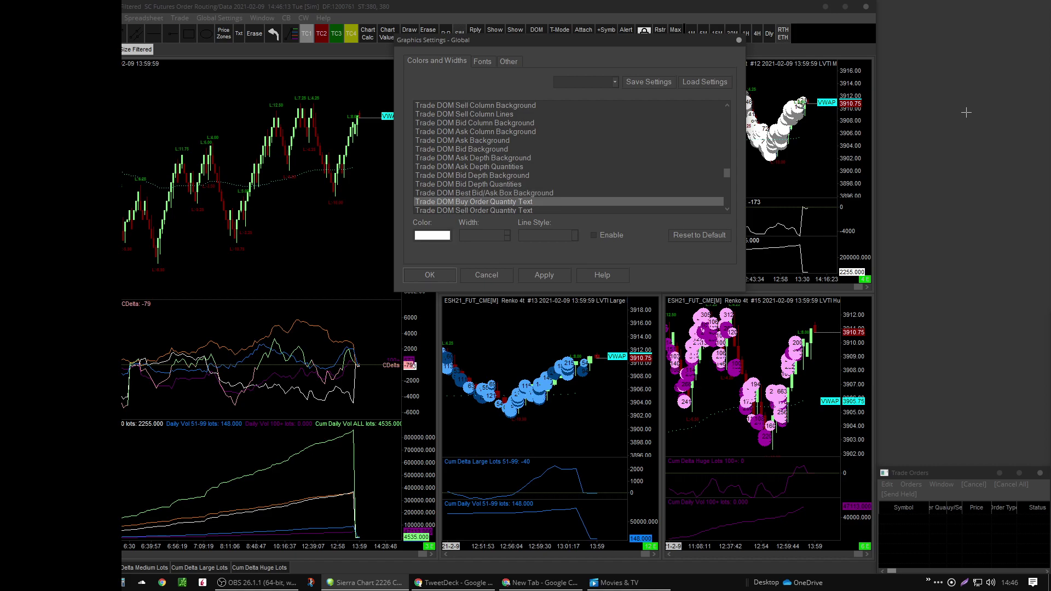
key(Down)
key(Down)
key(Down)
key(Down)
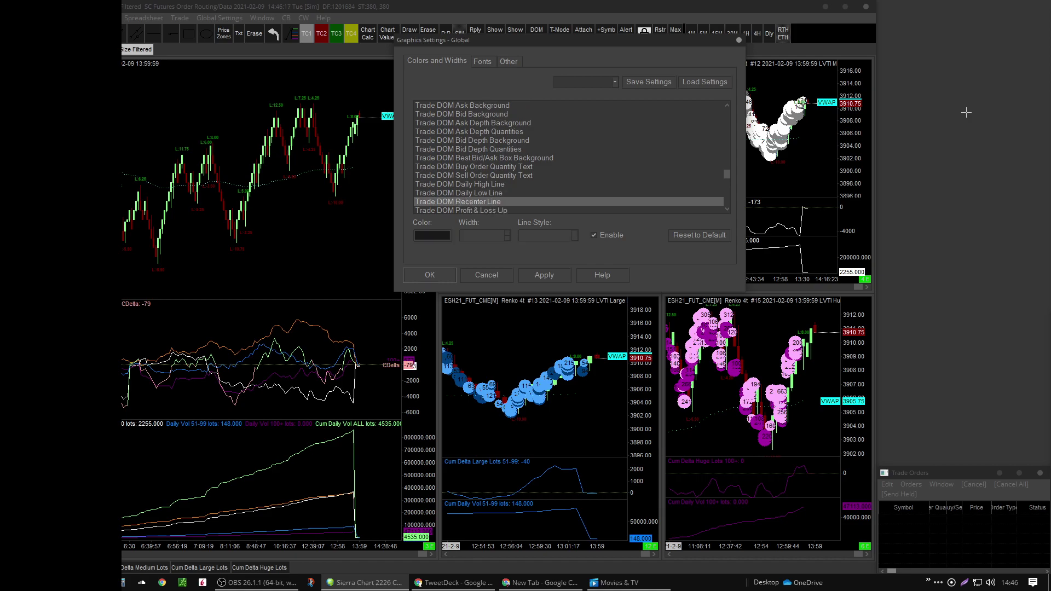
key(Down)
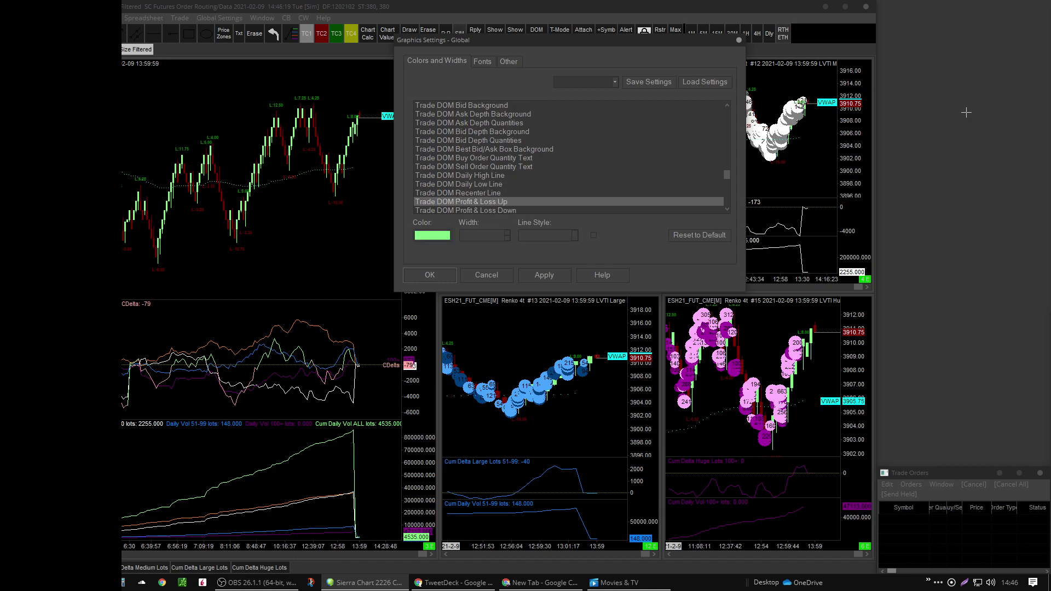
key(Down)
key(Down)
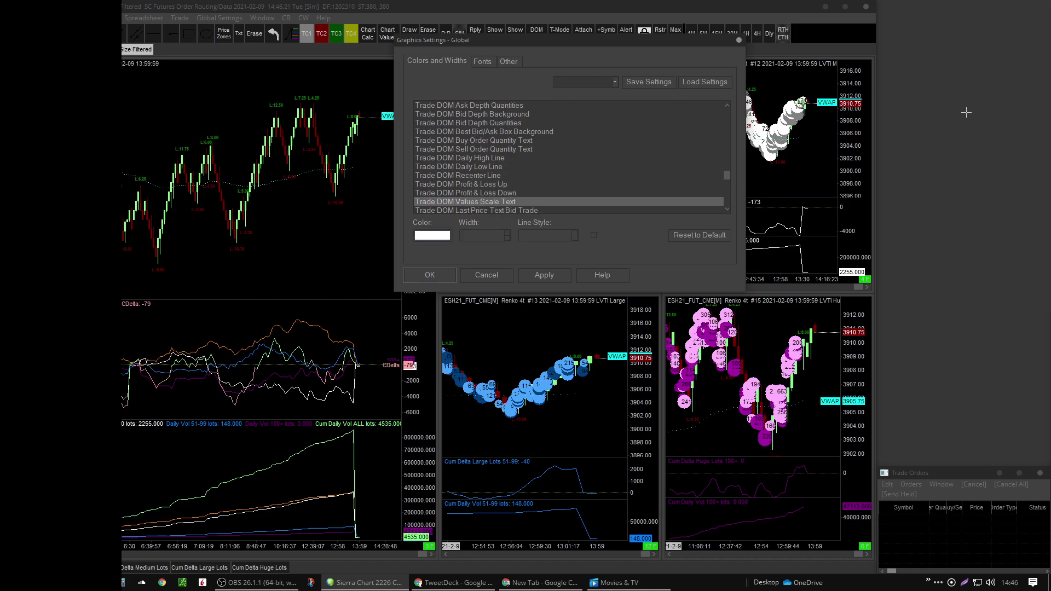
key(Down)
key(Down)
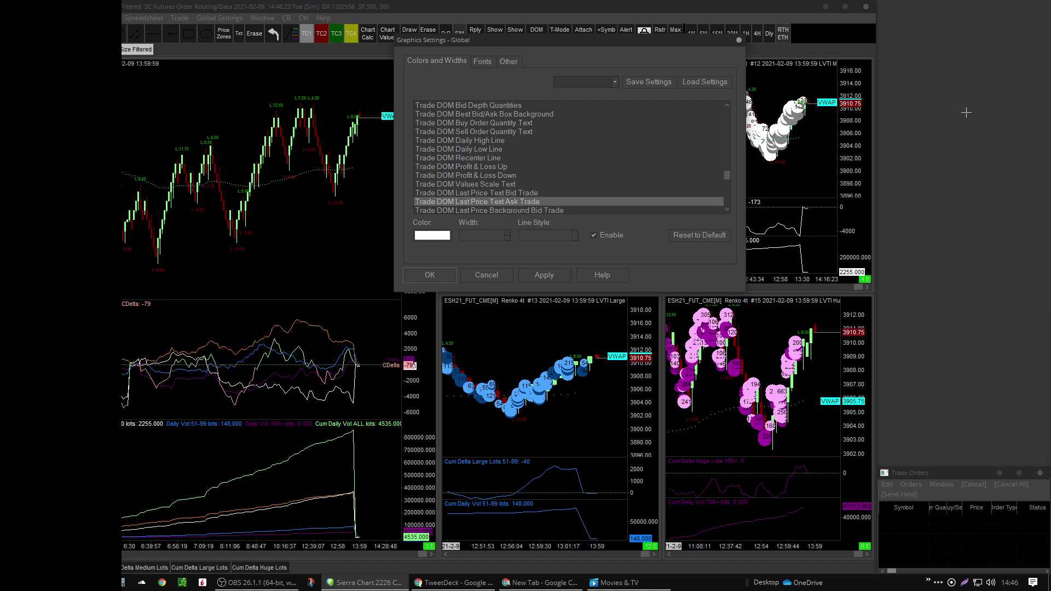
key(Down)
key(Down)
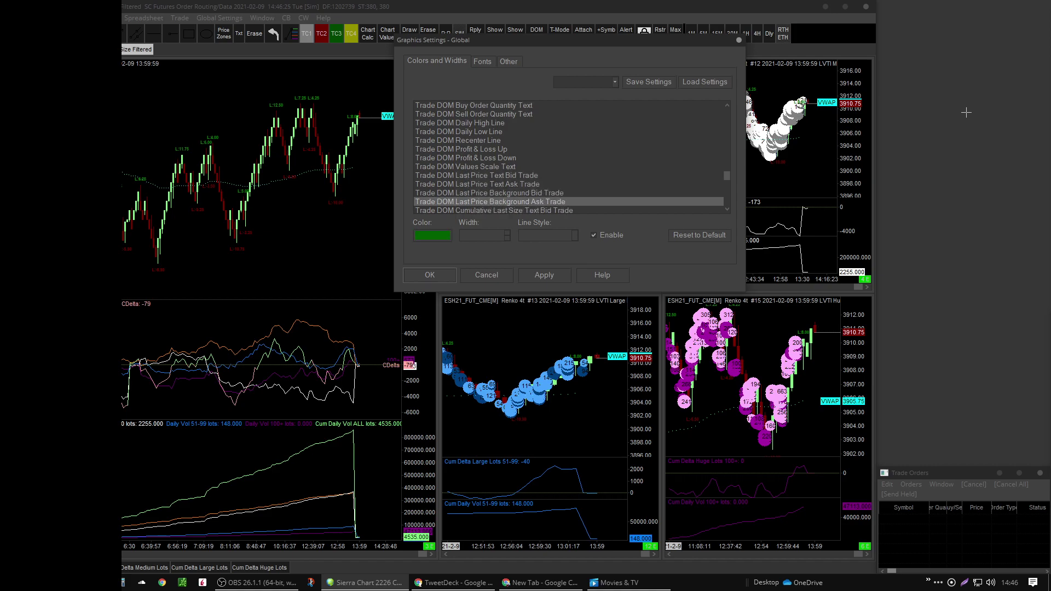
key(Down)
key(Down)
key(Down)
key(Down)
key(Down)
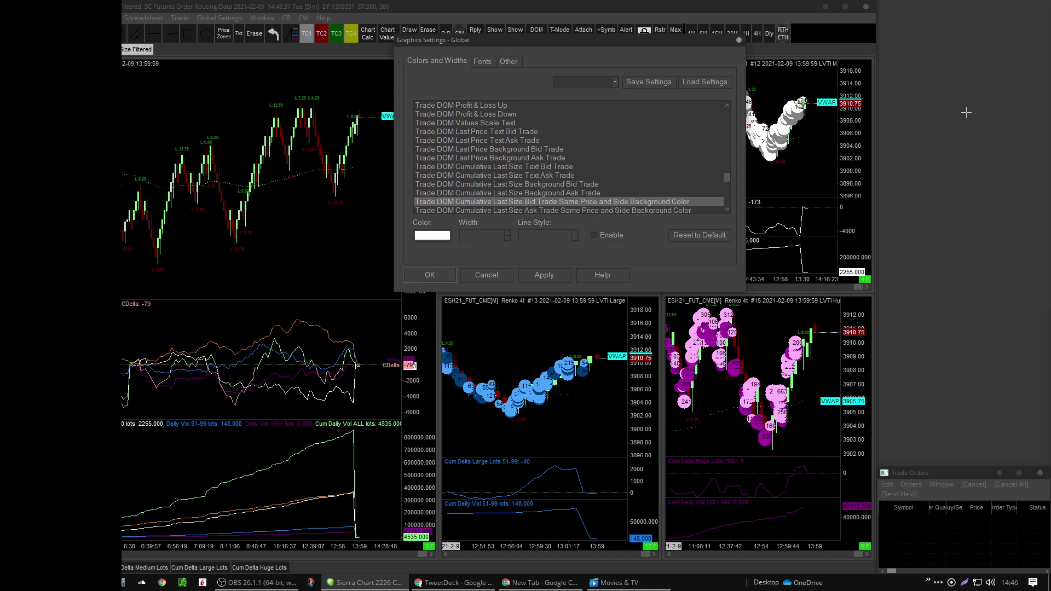
key(Down)
key(Down)
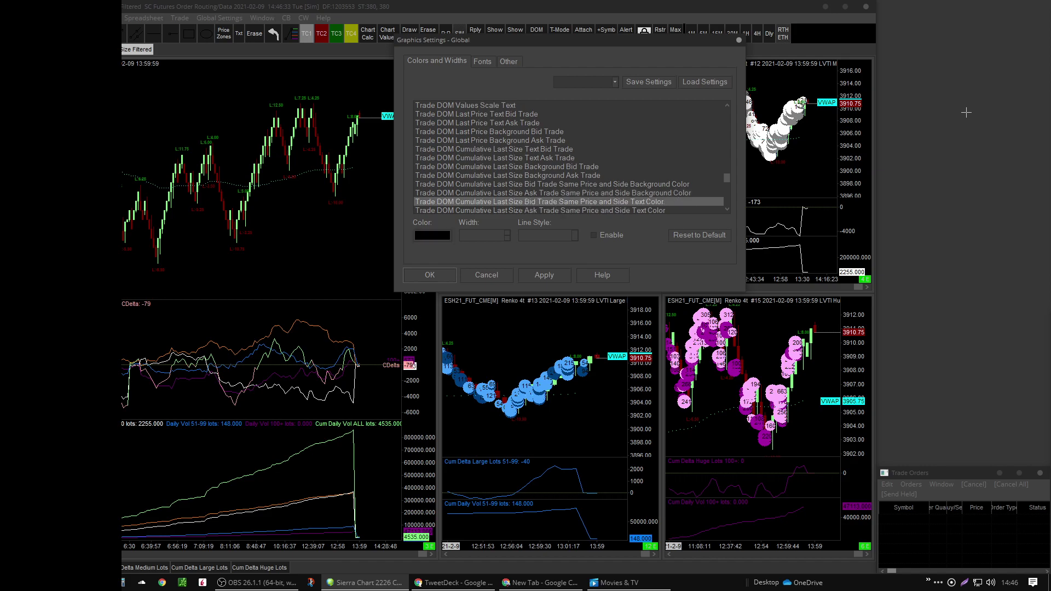
key(Down)
key(Down)
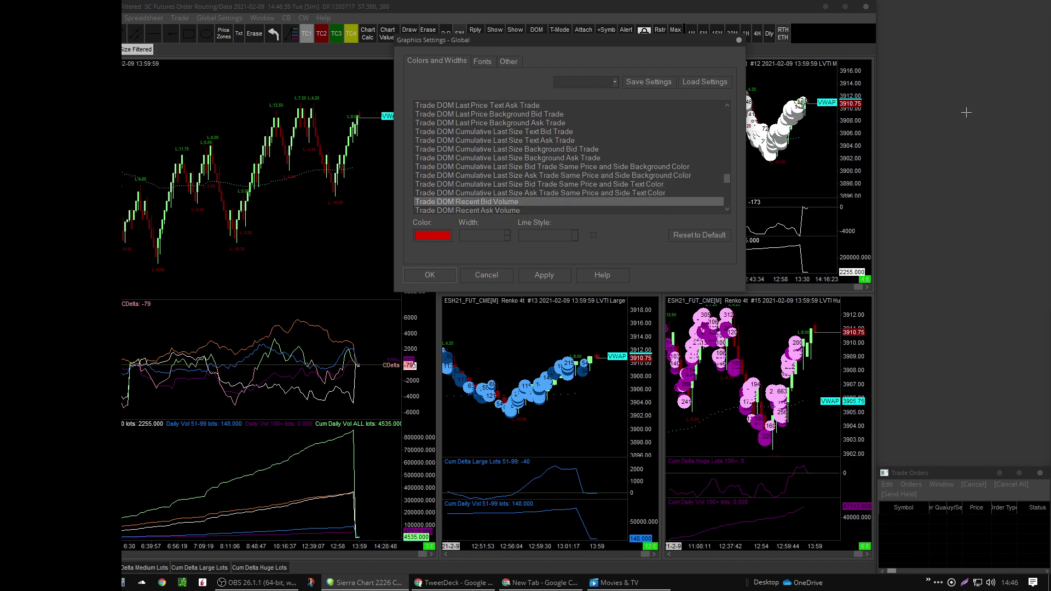
key(Down)
key(Down)
key(Down)
key(Down)
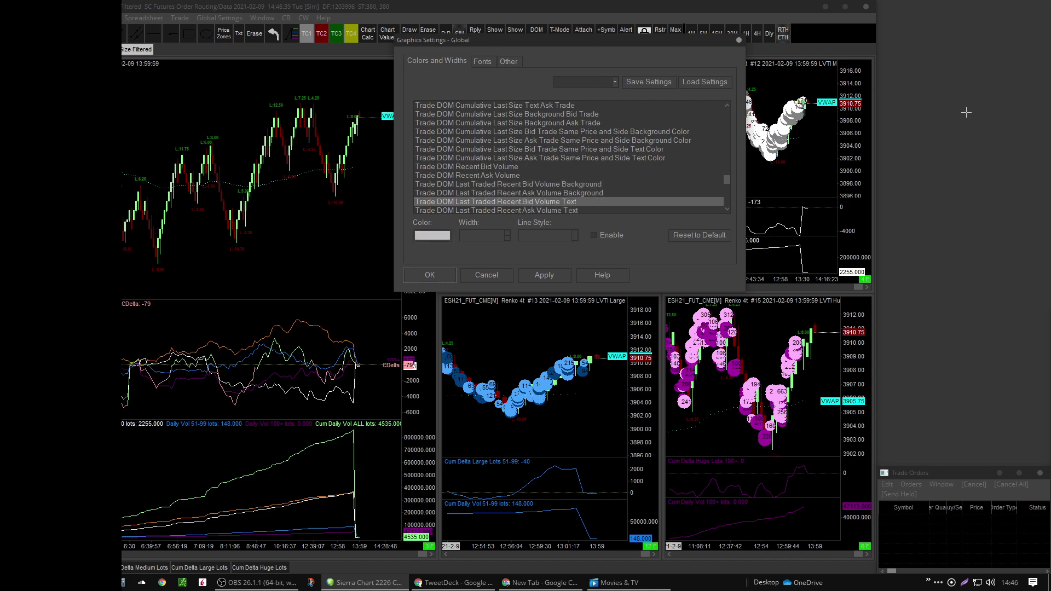
key(Down)
key(Down)
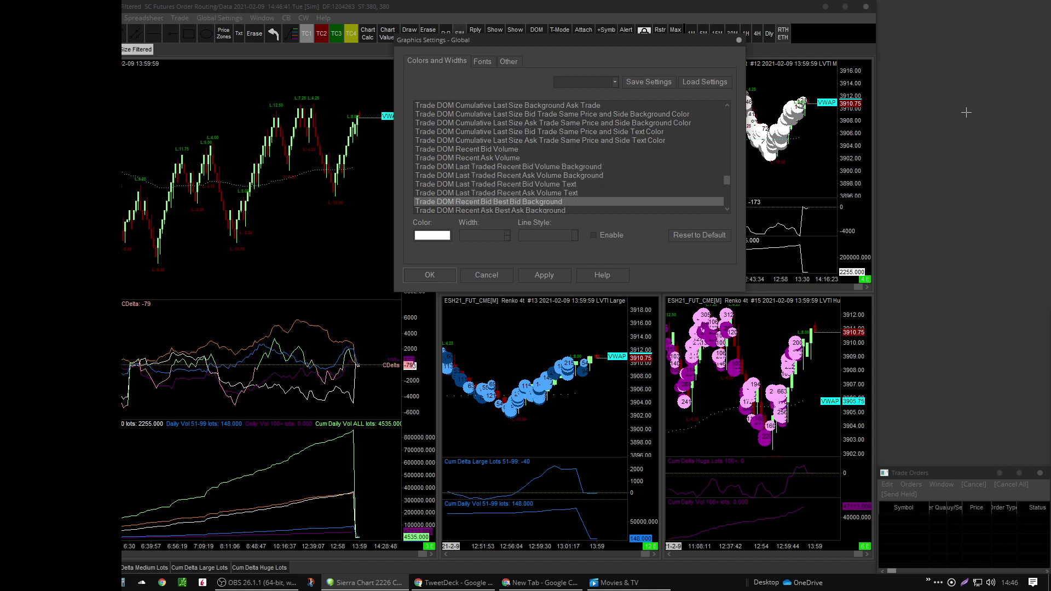
key(Down)
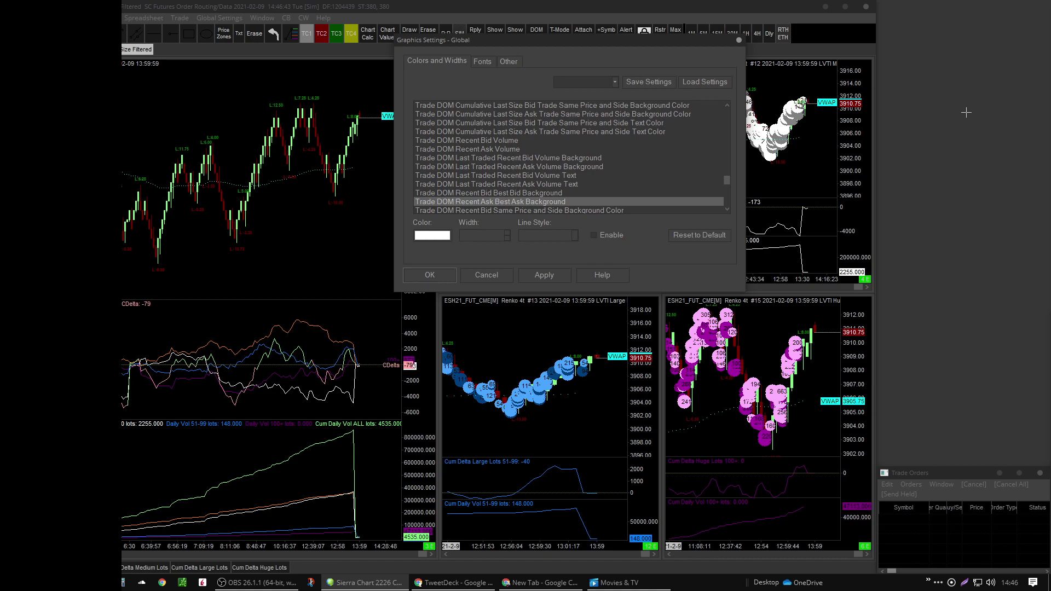
key(Down)
key(Down)
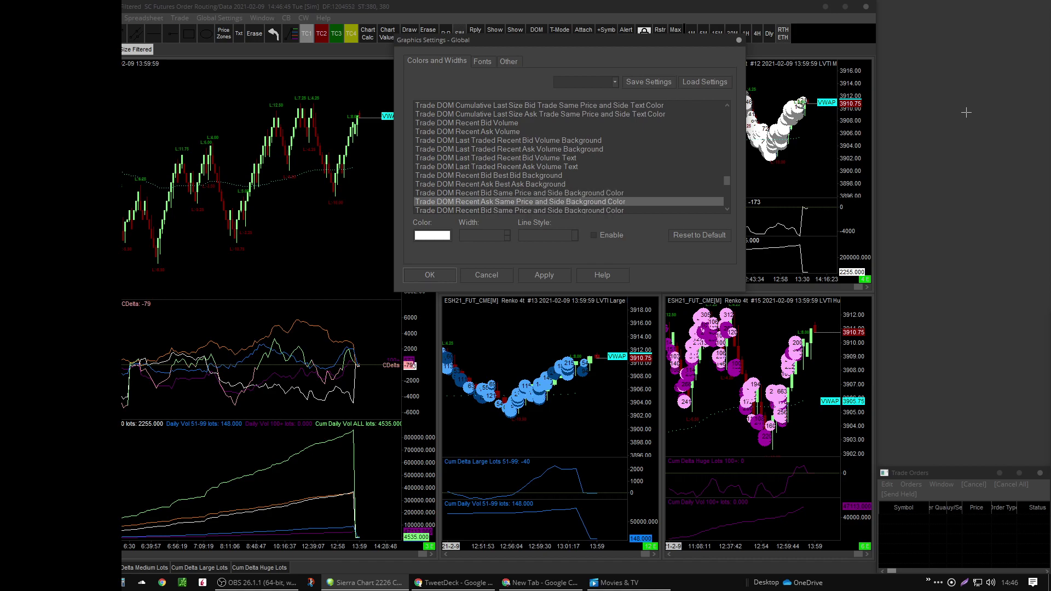
key(Down)
key(Down)
key(Down)
key(Down)
key(Down)
key(Down)
key(Down)
key(Down)
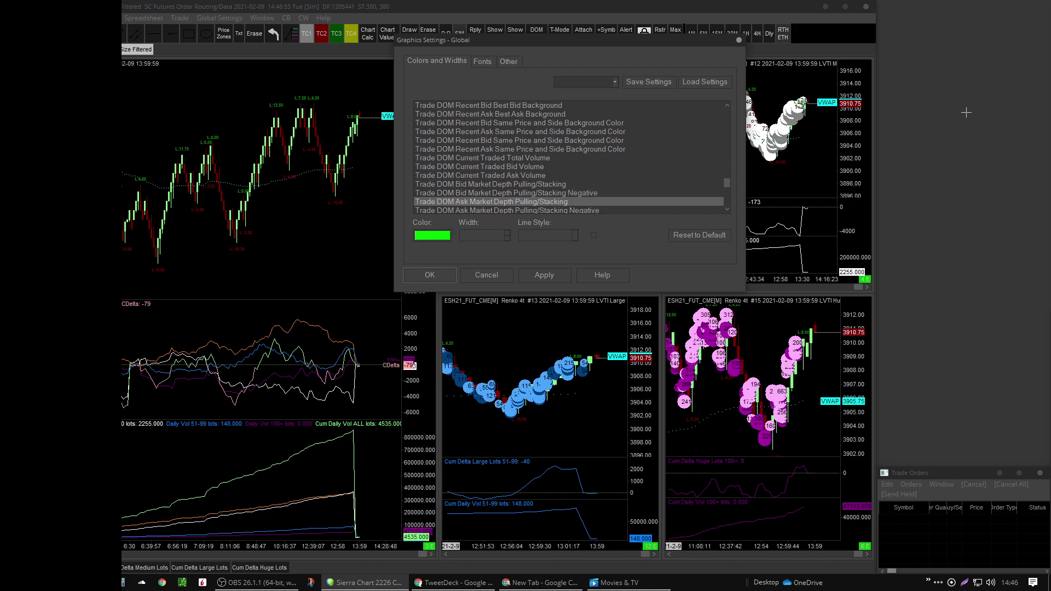
key(Down)
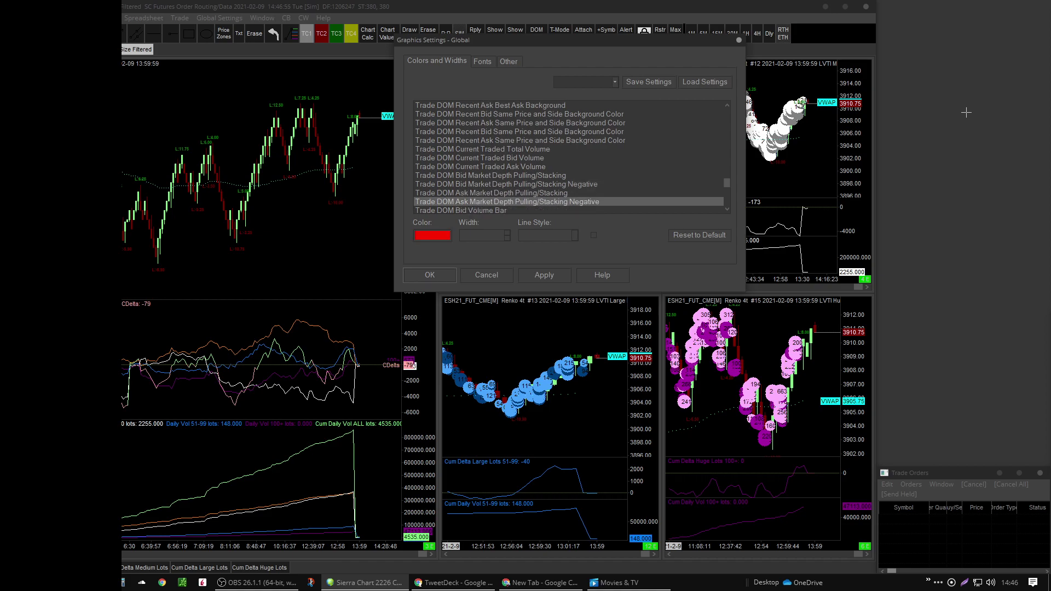
key(Down)
key(Down)
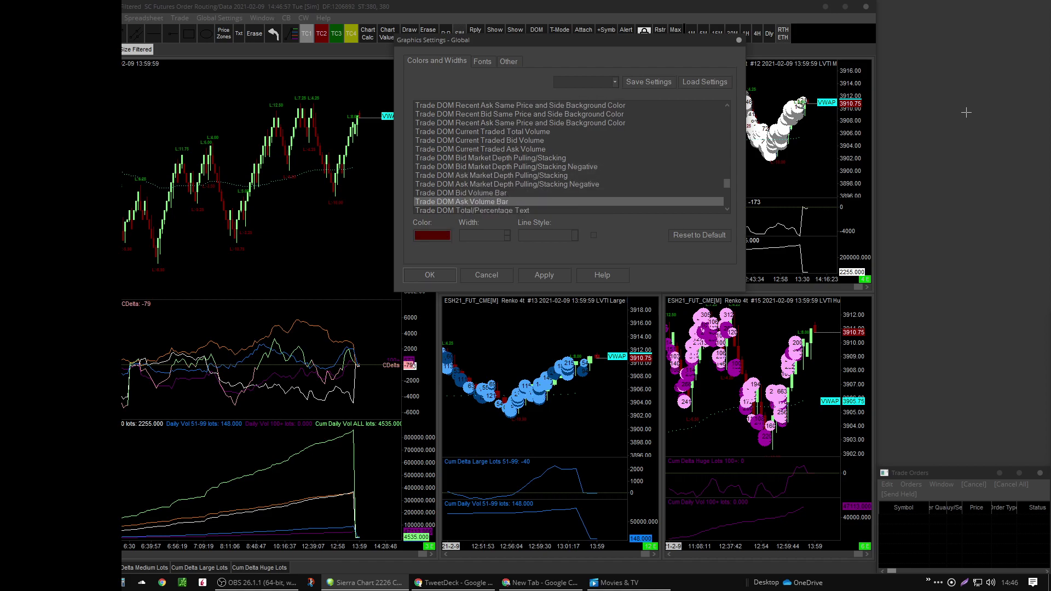
key(Down)
Step through the Trade DOM volume bar, pulling/stacking and market orders background colours
key(Down)
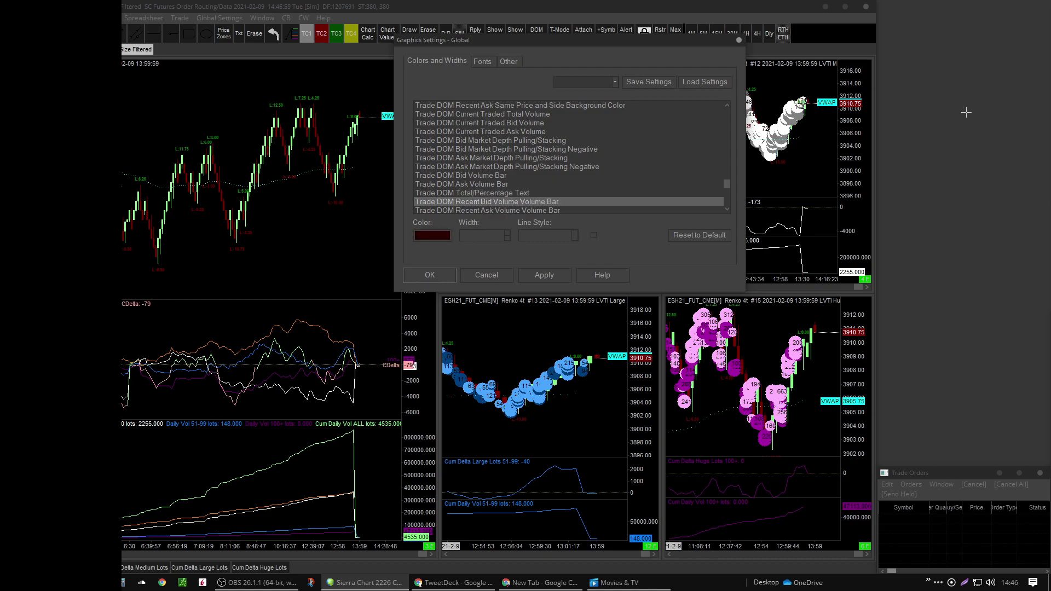
key(Down)
key(Down)
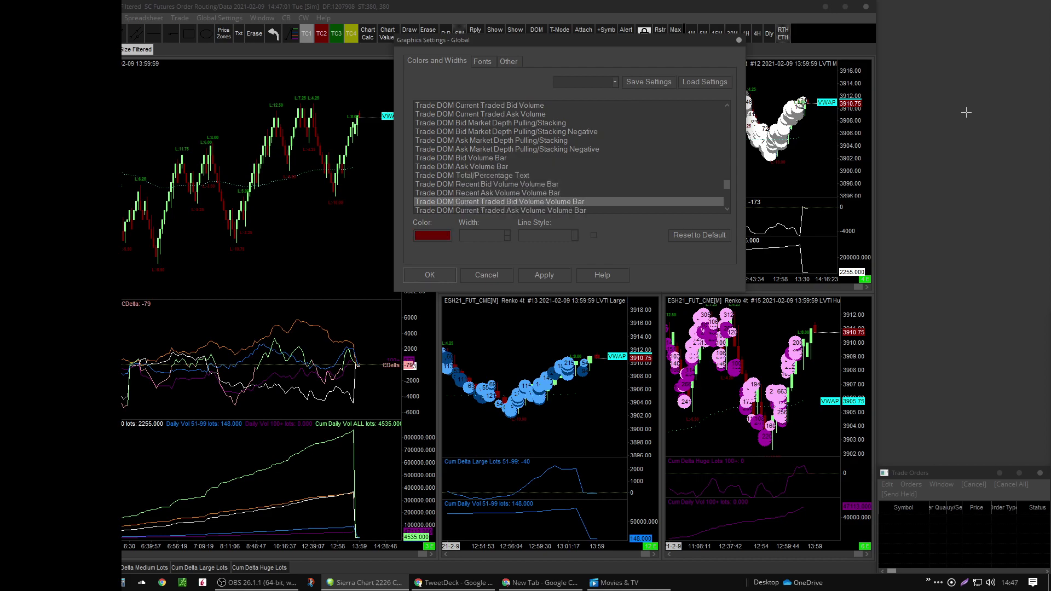
key(Down)
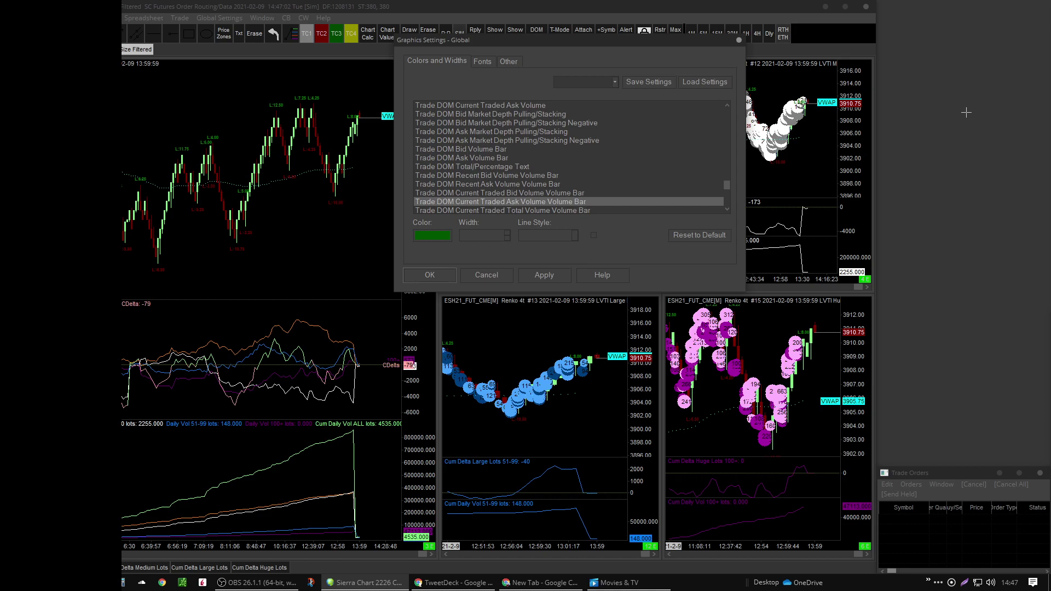
key(Down)
key(Down)
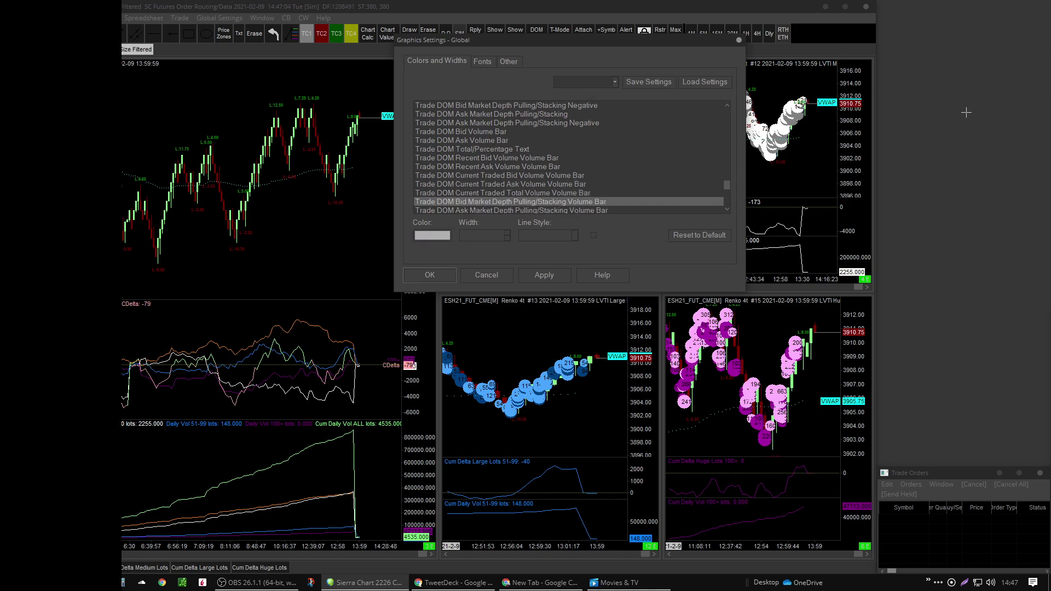
key(Down)
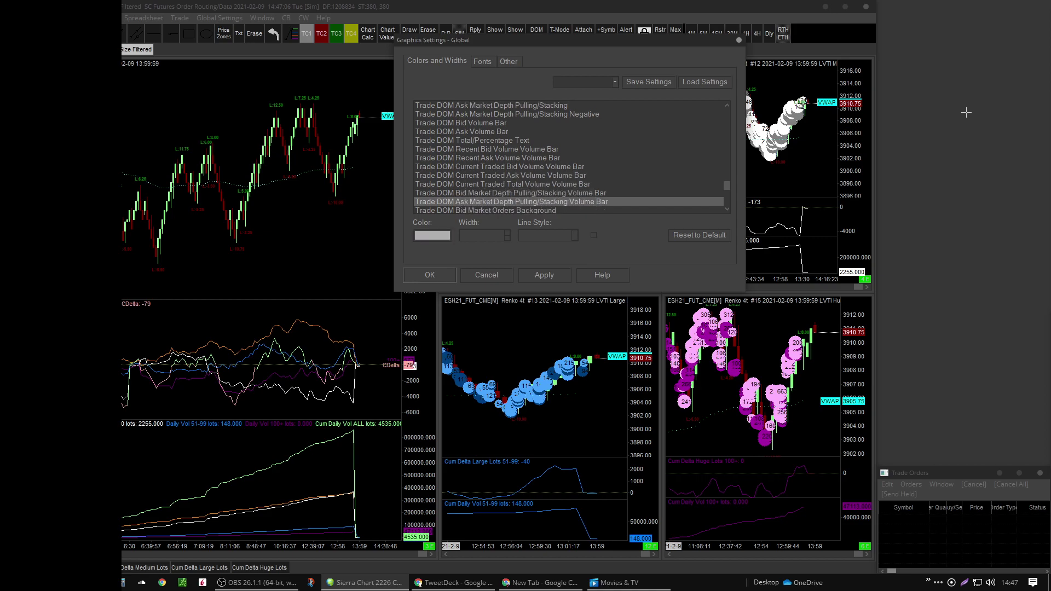
key(Down)
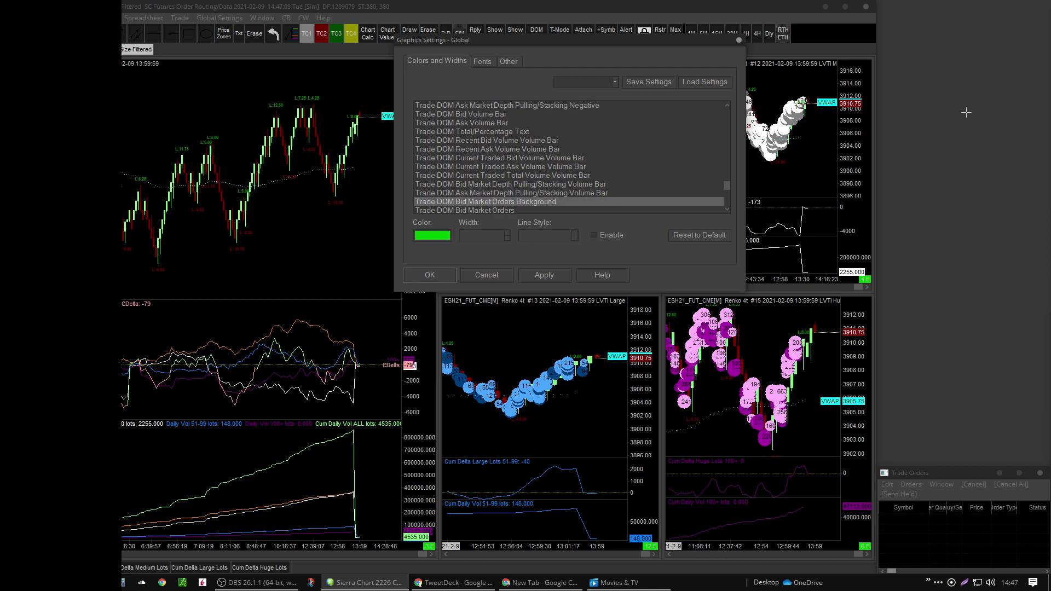
key(Down)
key(Down)
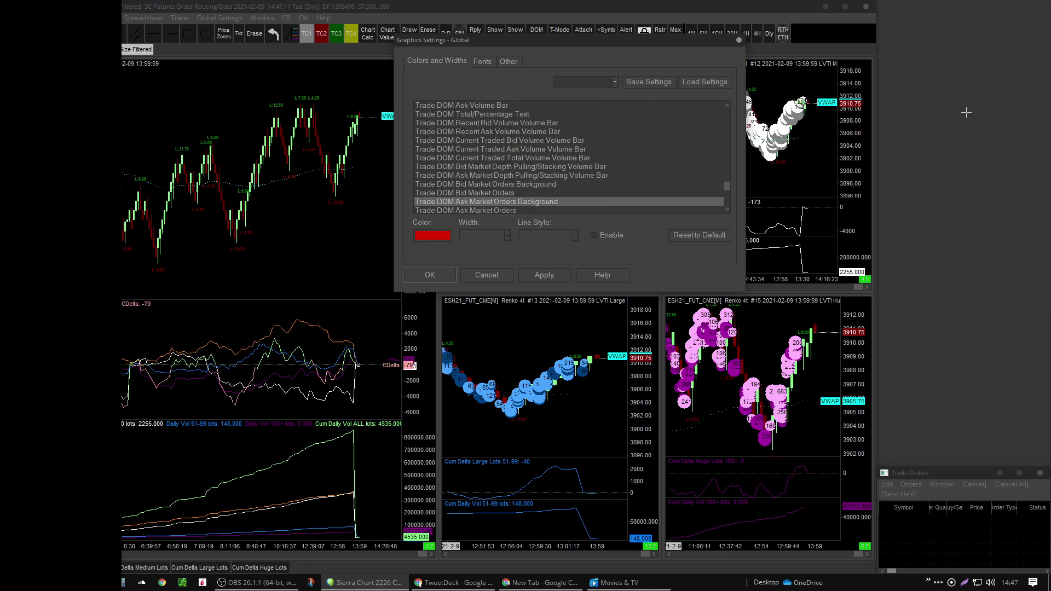
key(Down)
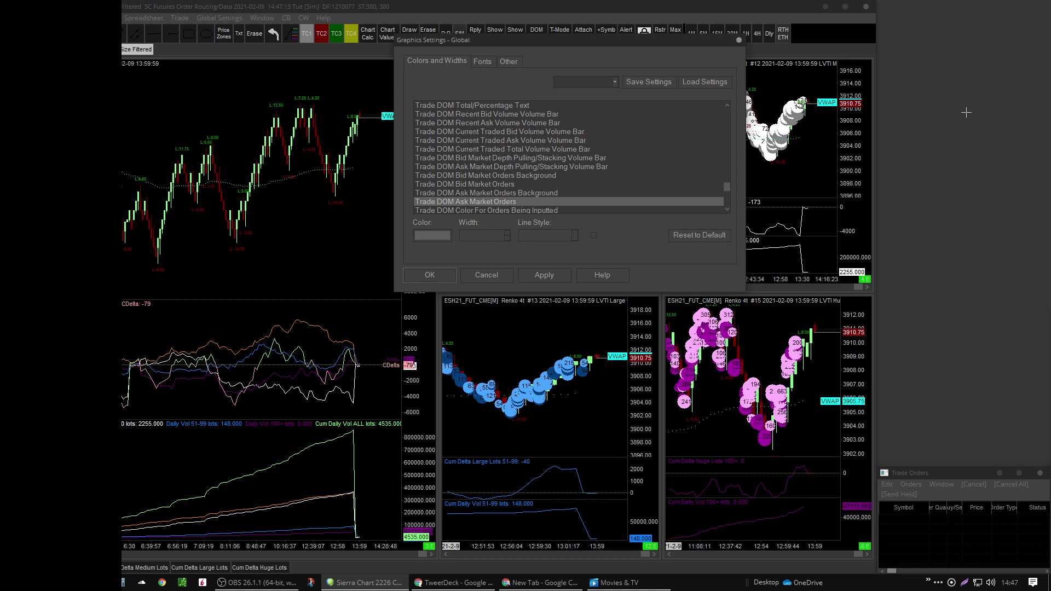
key(Down)
Check the Trade DOM order line colours, including child orders, and position line colours
key(Down)
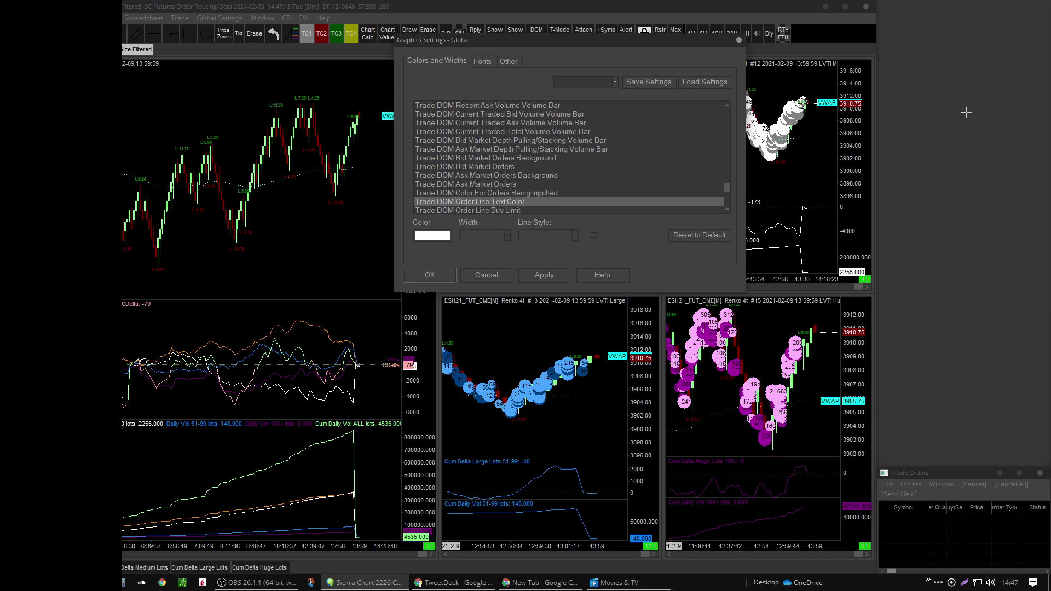
key(Down)
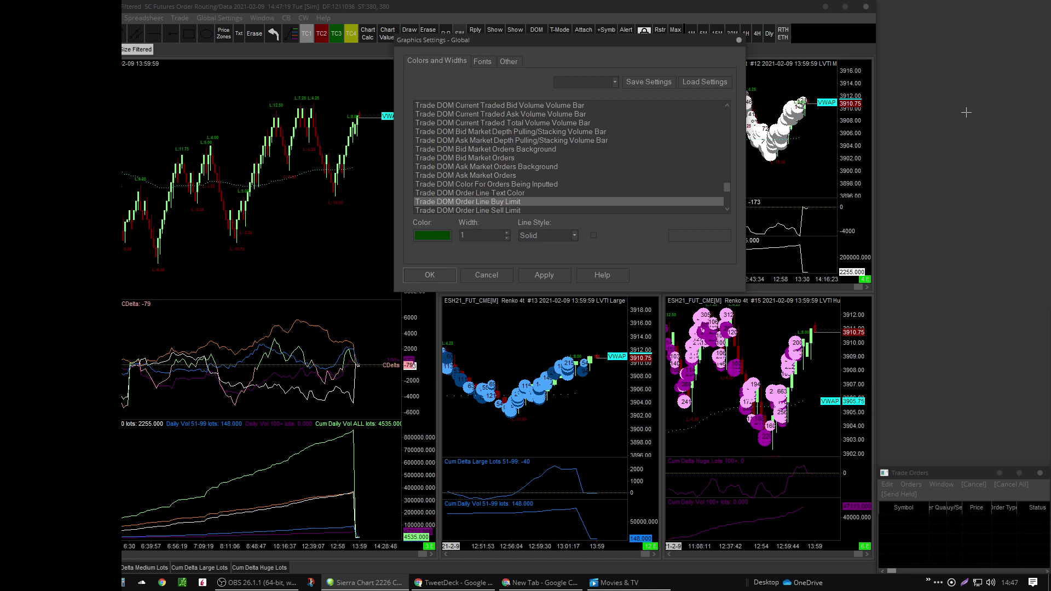
key(Down)
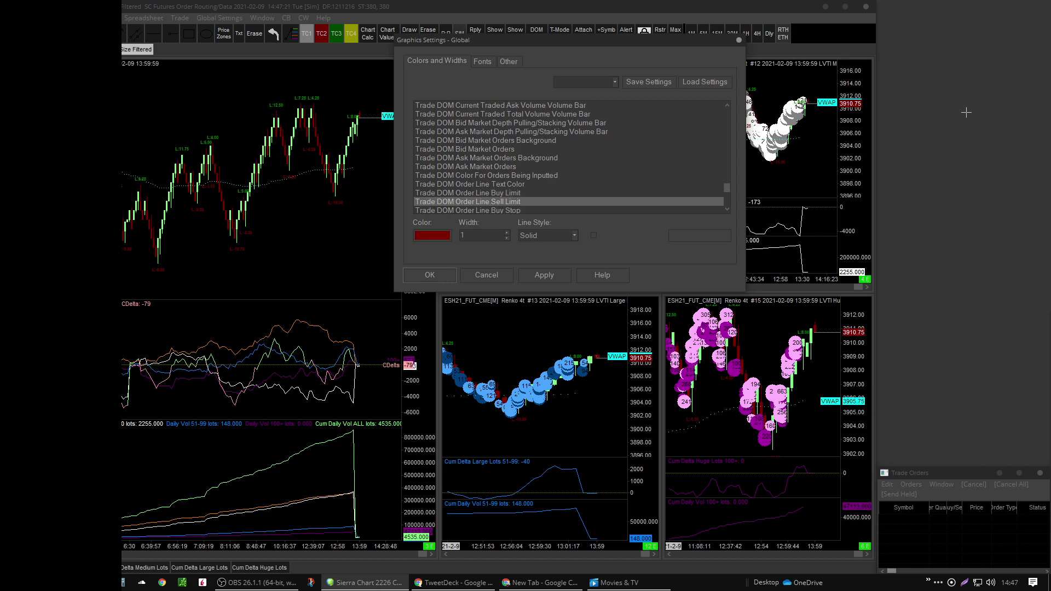
key(Down)
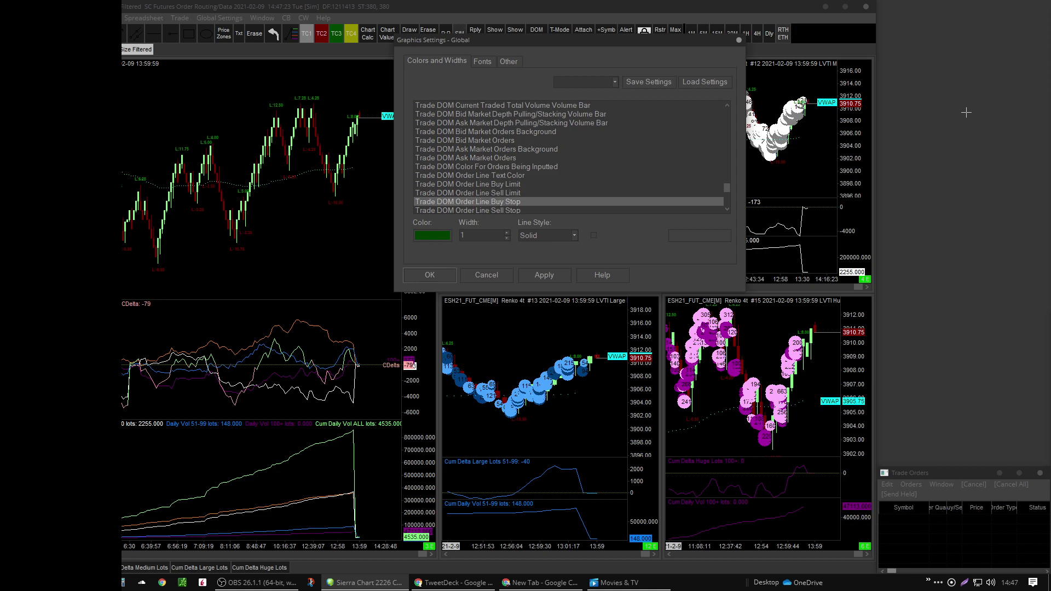
key(Down)
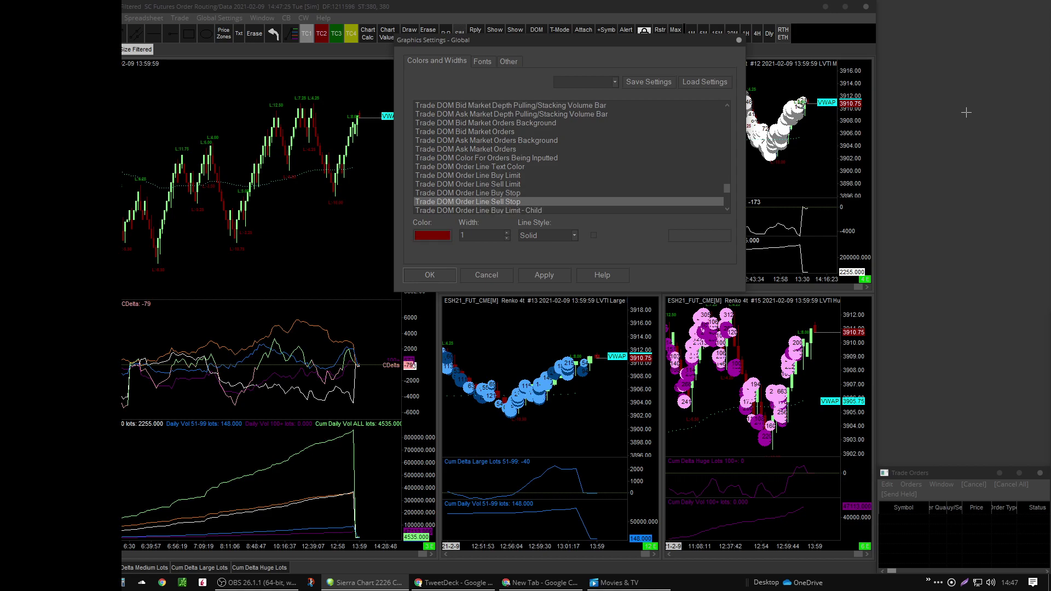
key(Down)
key(Down)
key(Down)
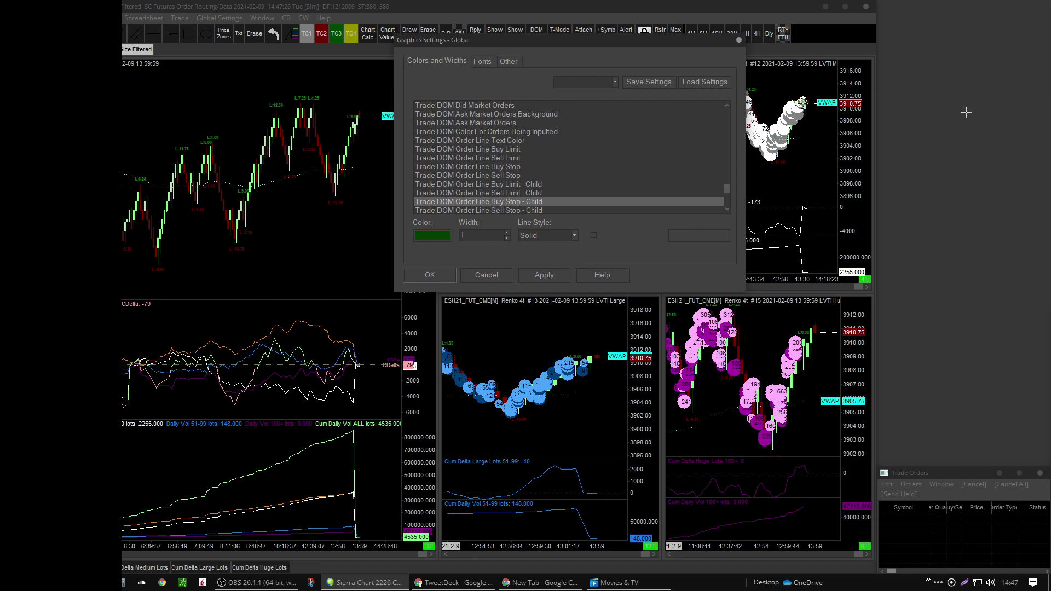
key(Down)
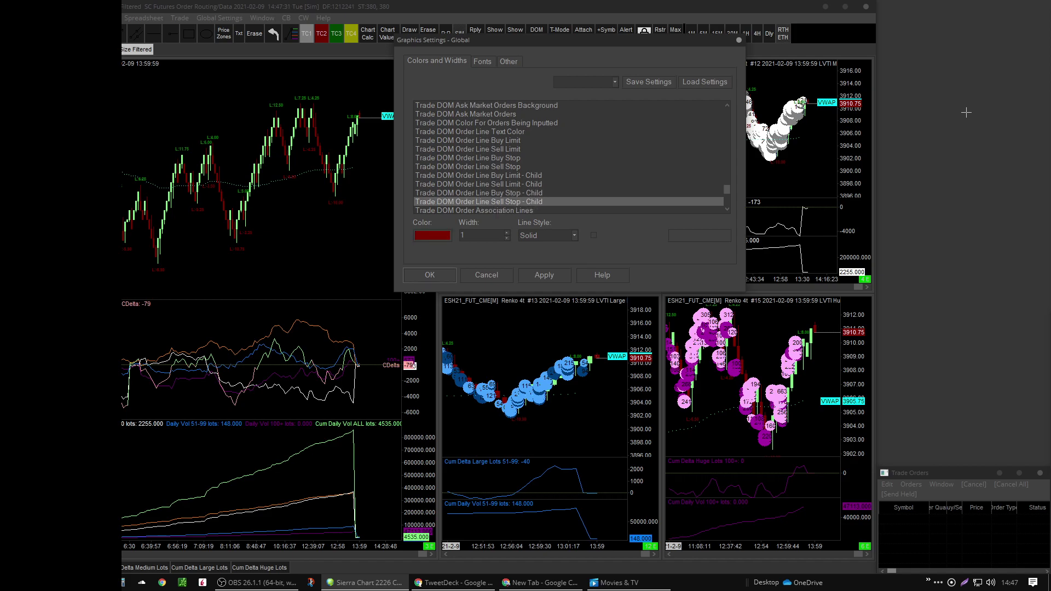
key(Down)
key(Down)
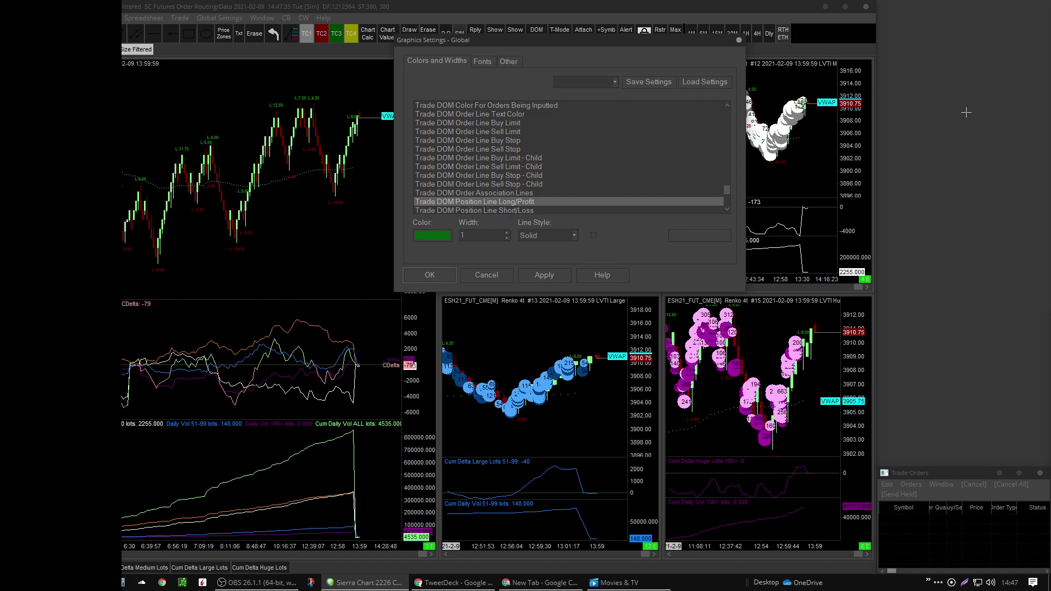
key(Down)
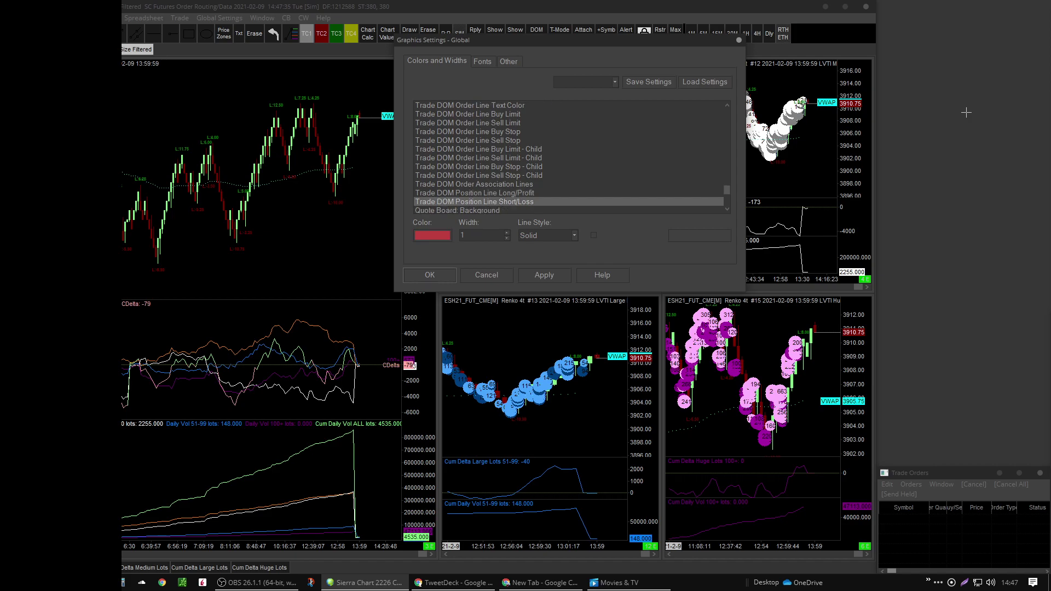
key(Down)
Check the Quote Board background, price change, high/low highlight, gridline and selected symbol colours
key(Down)
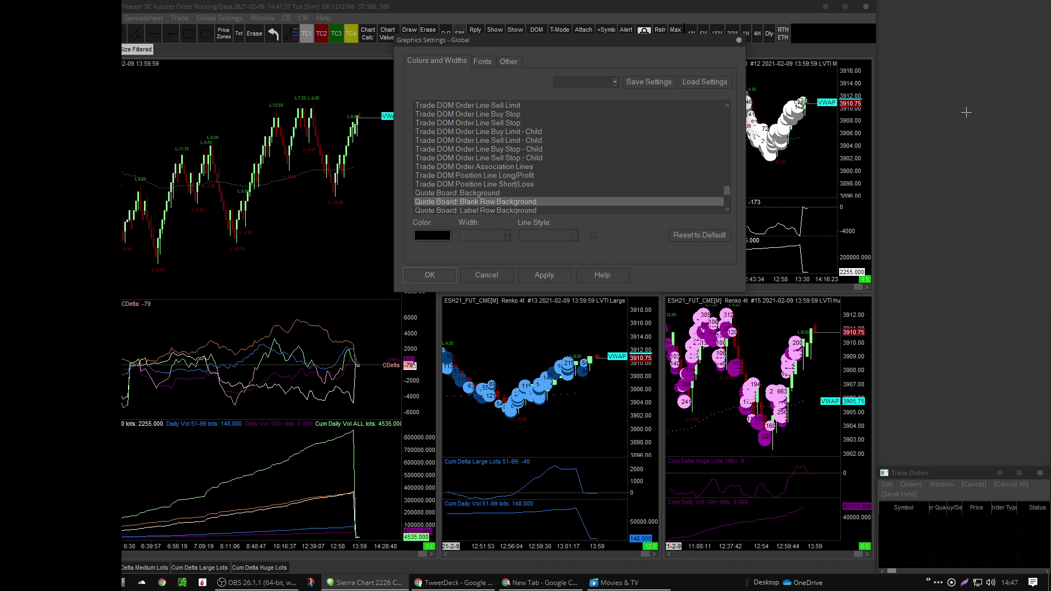
key(Down)
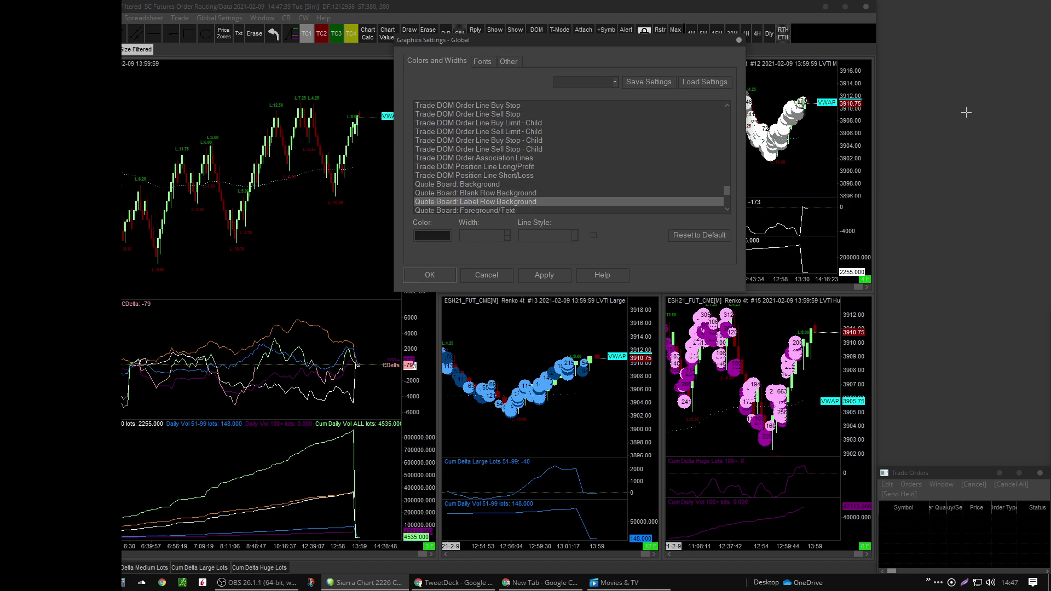
key(Down)
key(Down)
key(Down)
key(Down)
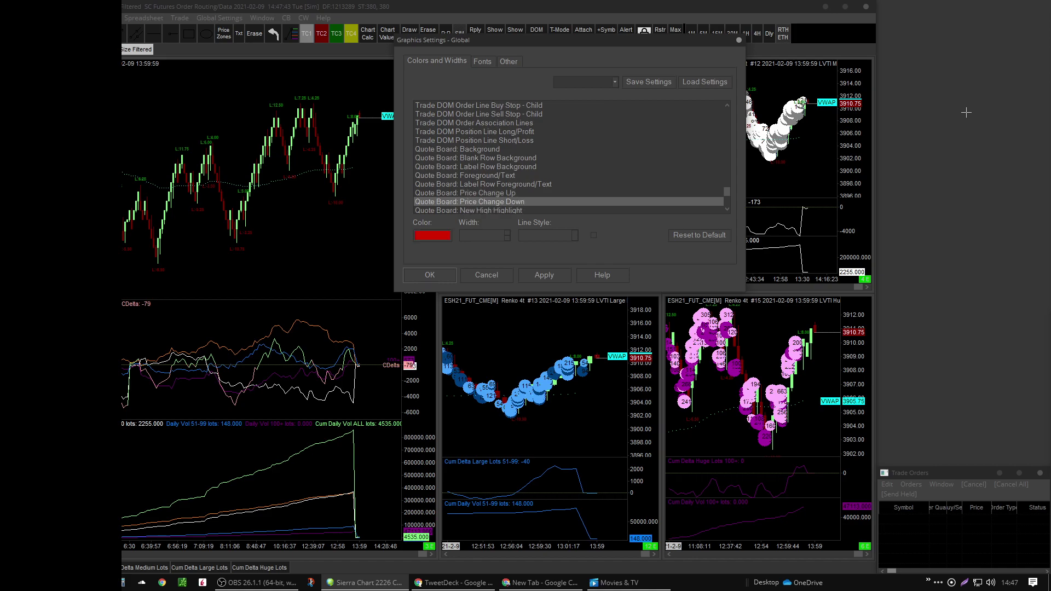
key(Down)
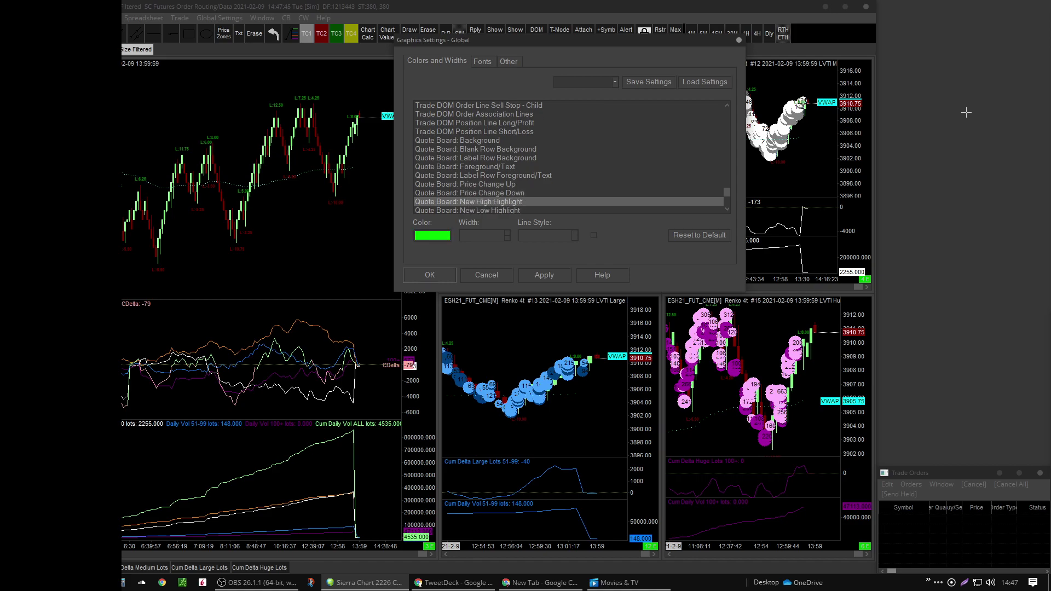
key(Down)
key(Down)
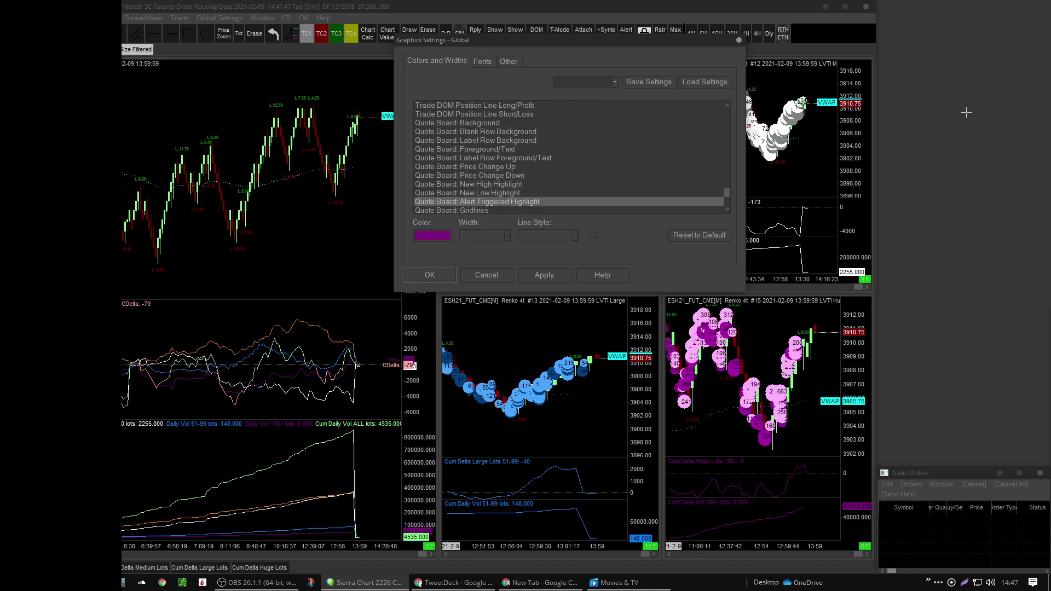
key(Down)
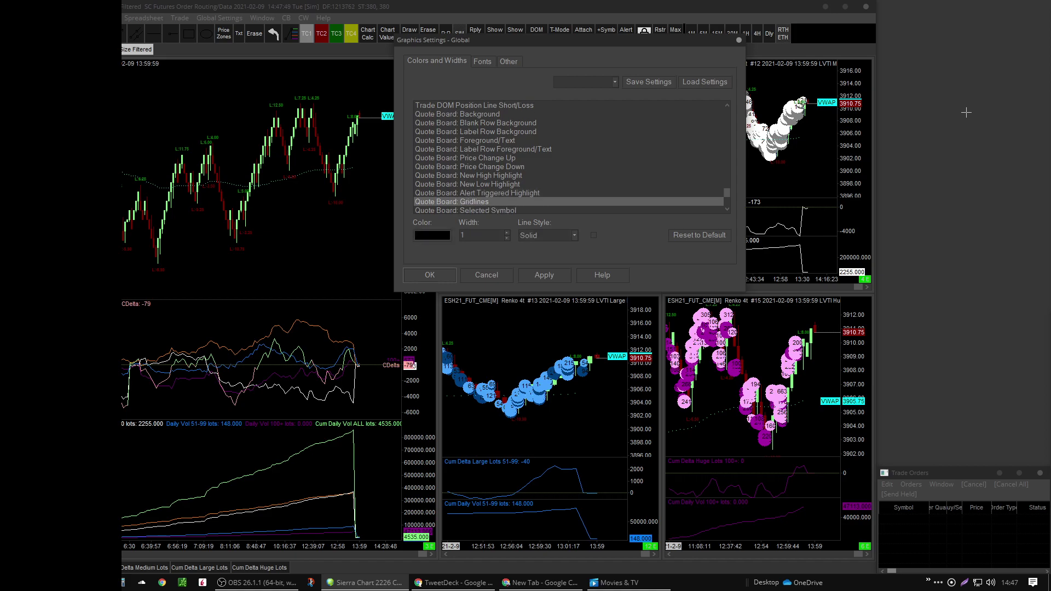
key(Down)
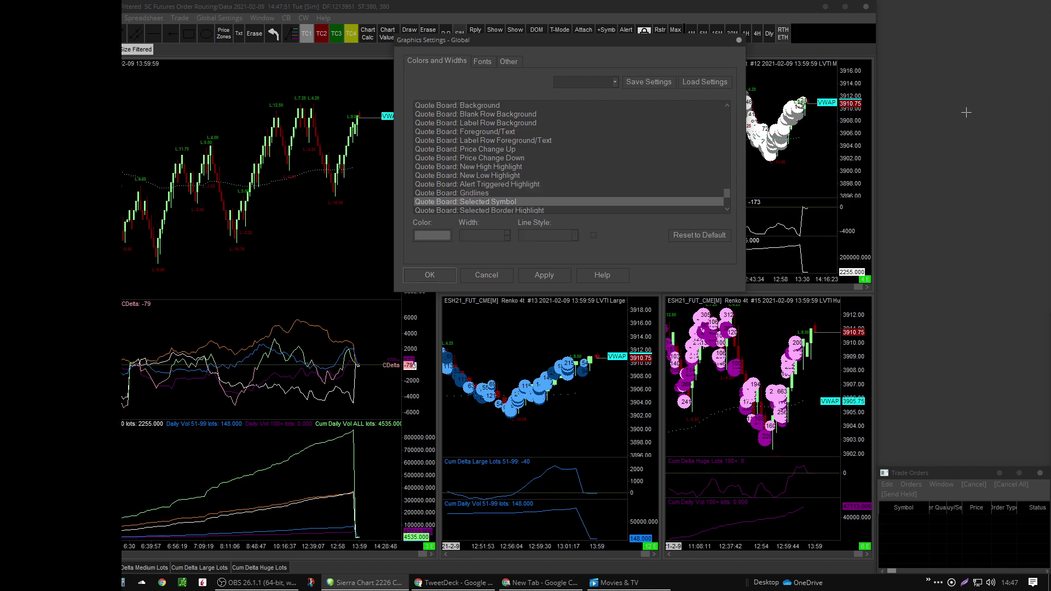
key(Down)
Check the Study Summary, Bid Ask Bar volume and Market Depth Text colours
key(Down)
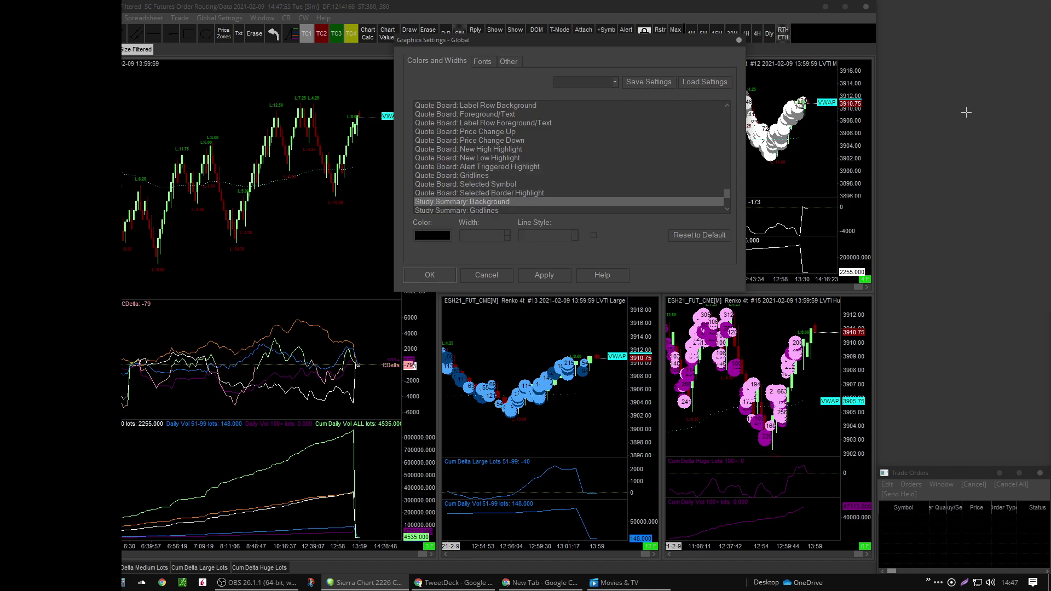
key(Down)
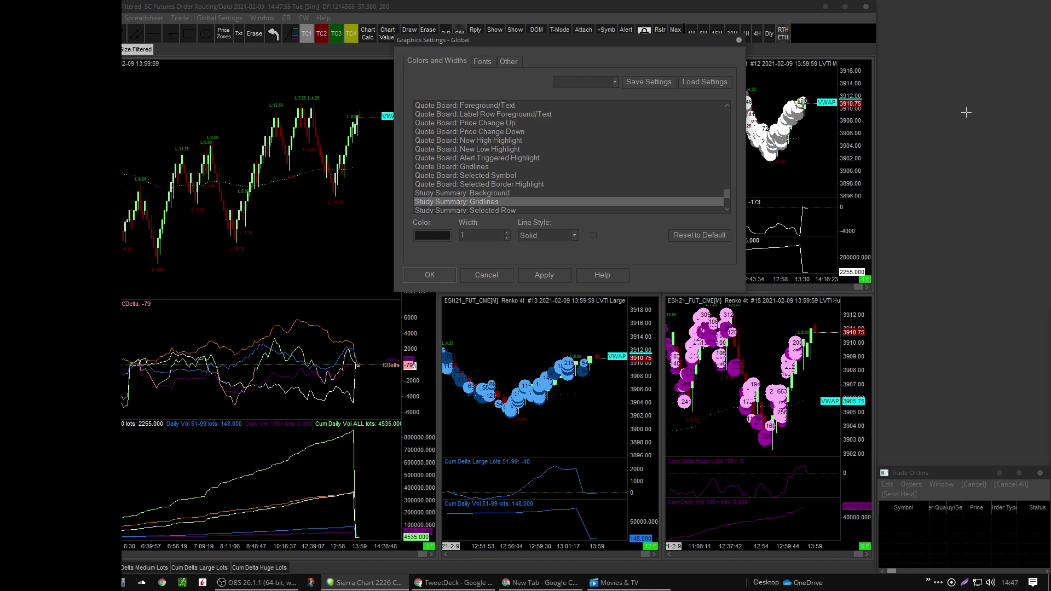
key(Down)
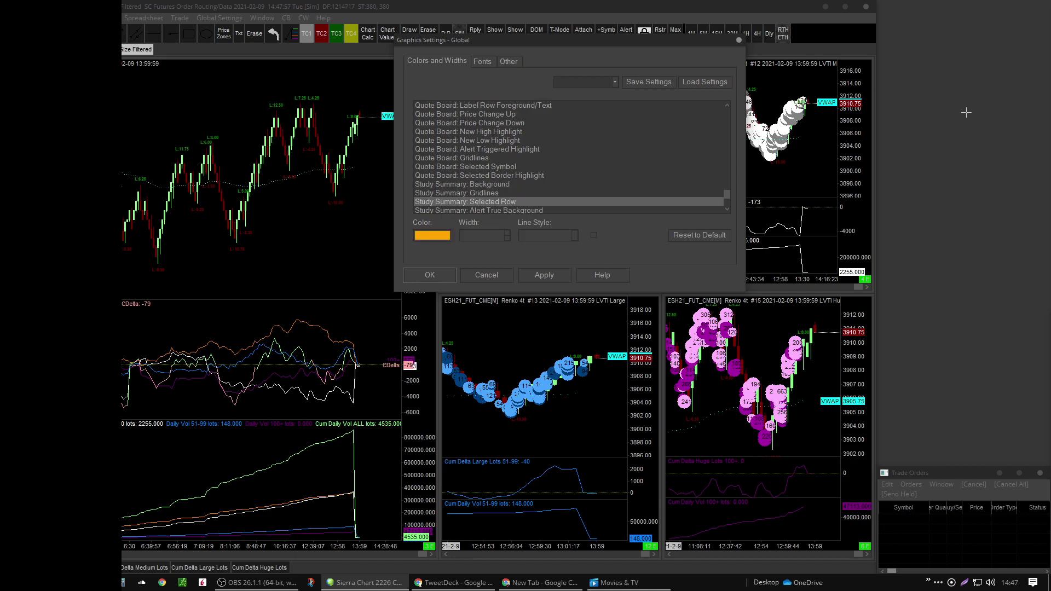
key(Down)
key(Down)
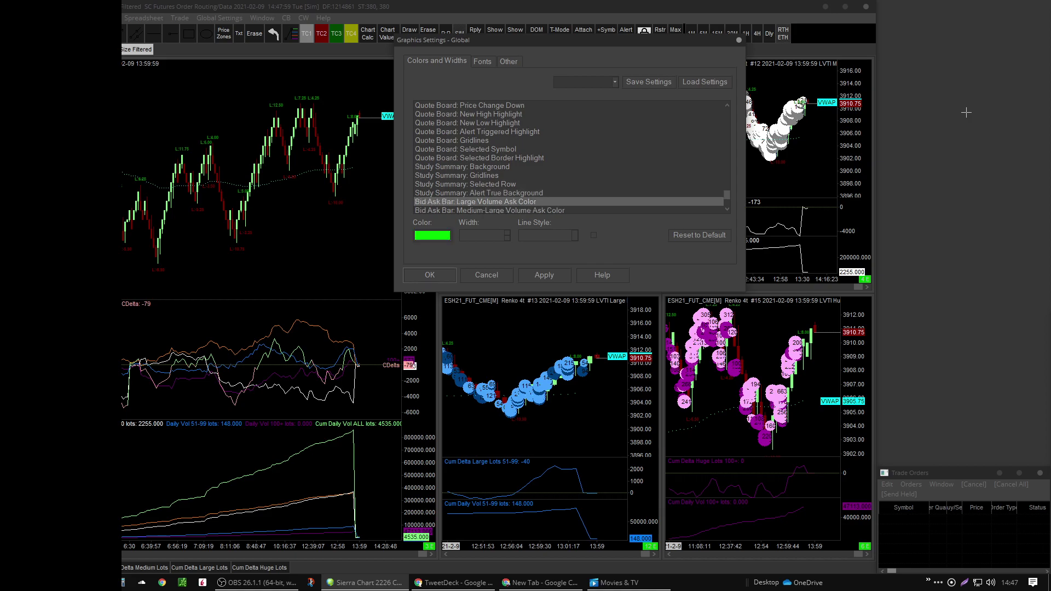
key(Down)
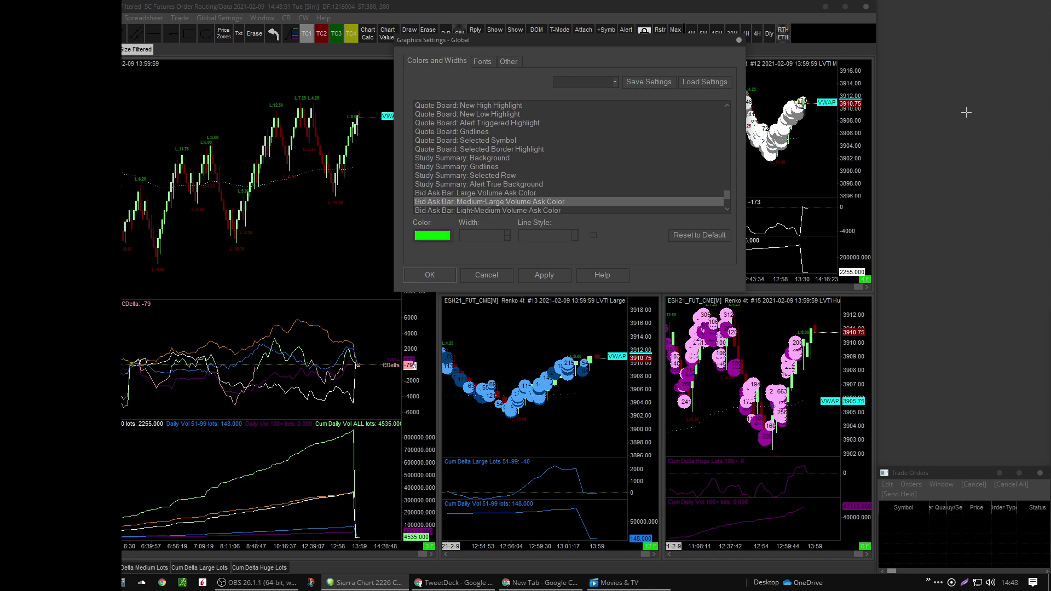
key(Down)
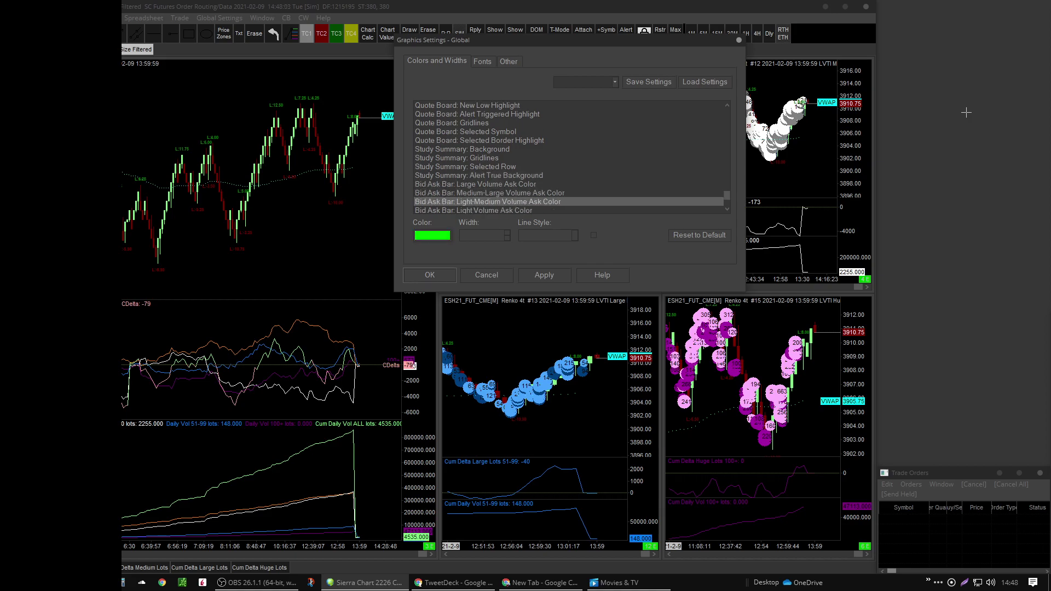
key(Down)
key(Down)
key(Down)
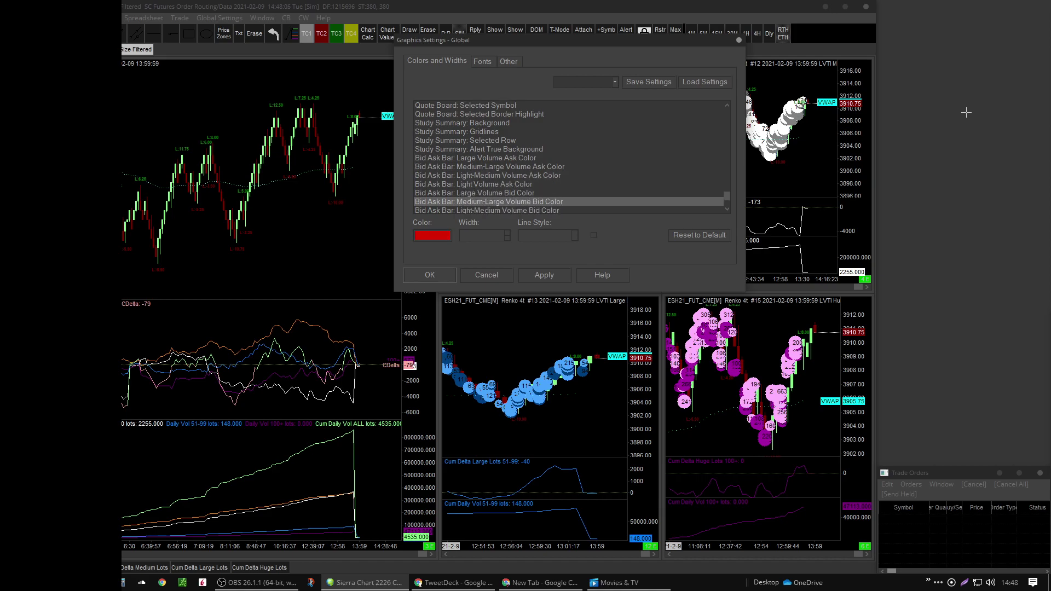
key(Down)
key(Down)
key(Down)
key(Down)
key(Down)
key(Down)
key(Down)
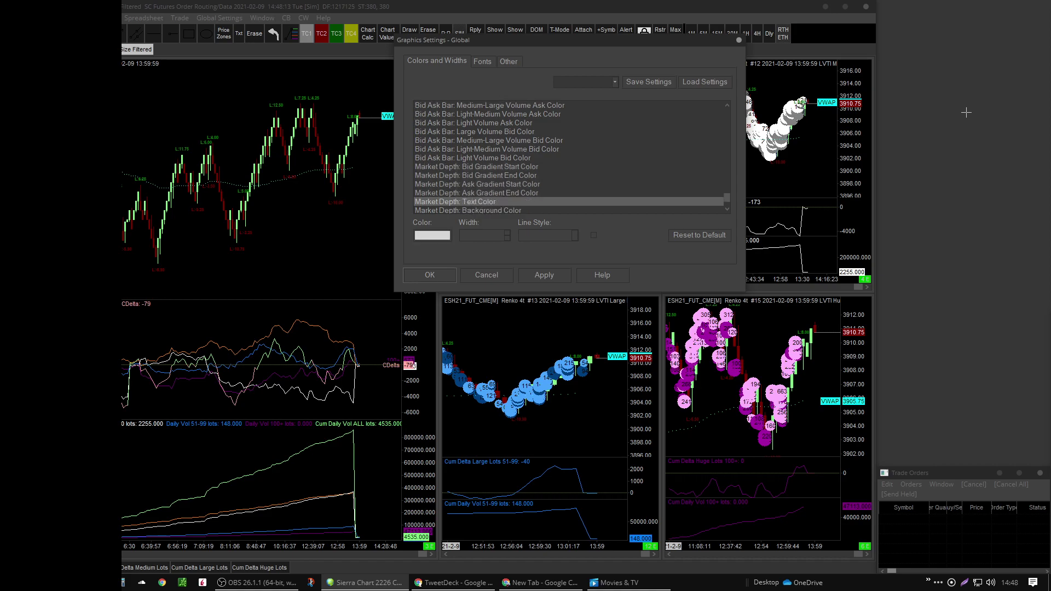
key(Down)
Review the Spreadsheet text, border, selection, marker and comment colours, then apply with OK
key(Down)
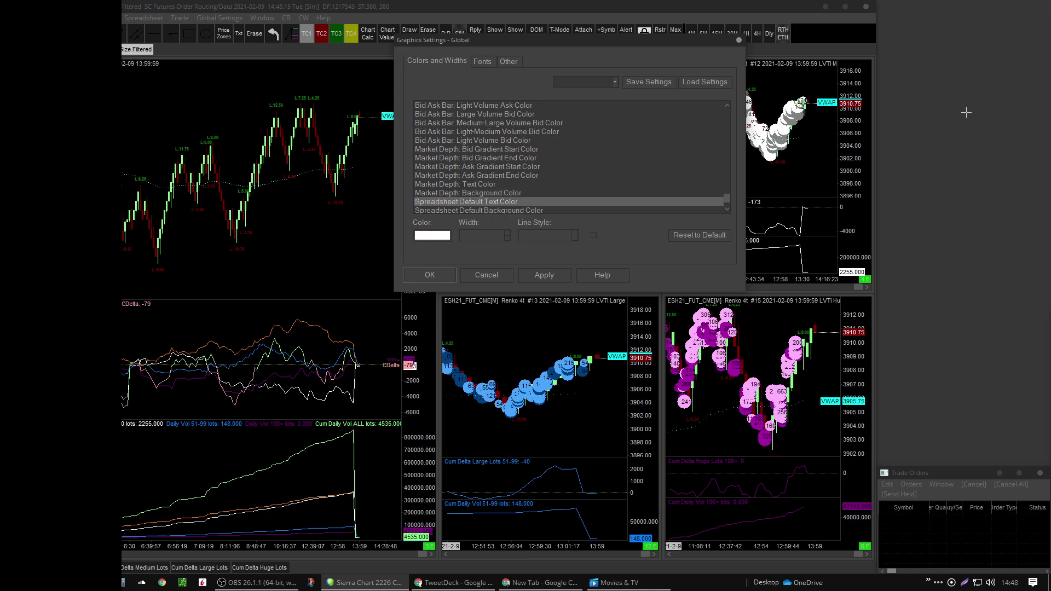
key(Down)
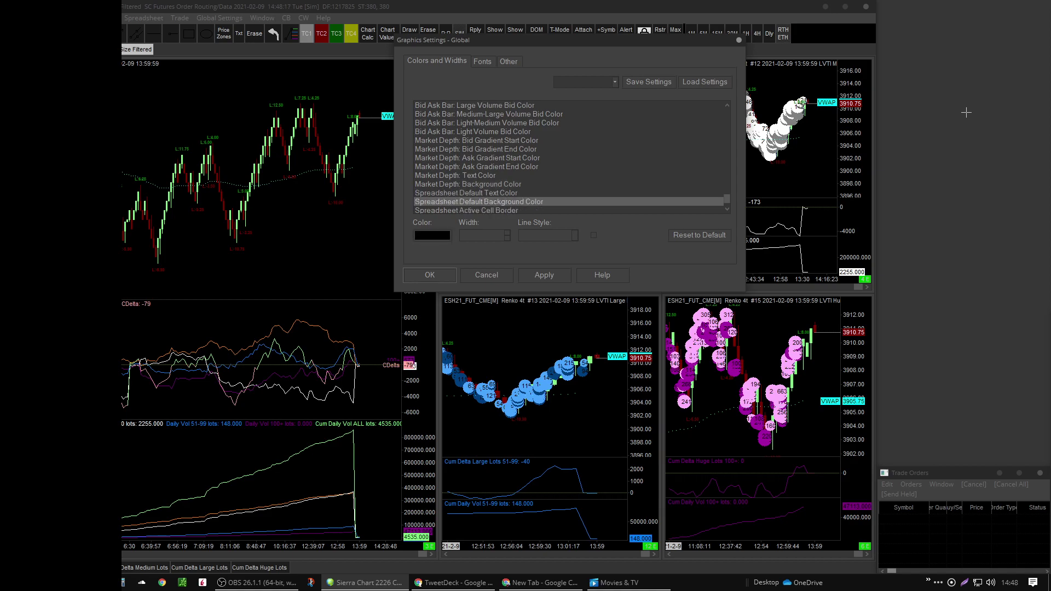
key(Down)
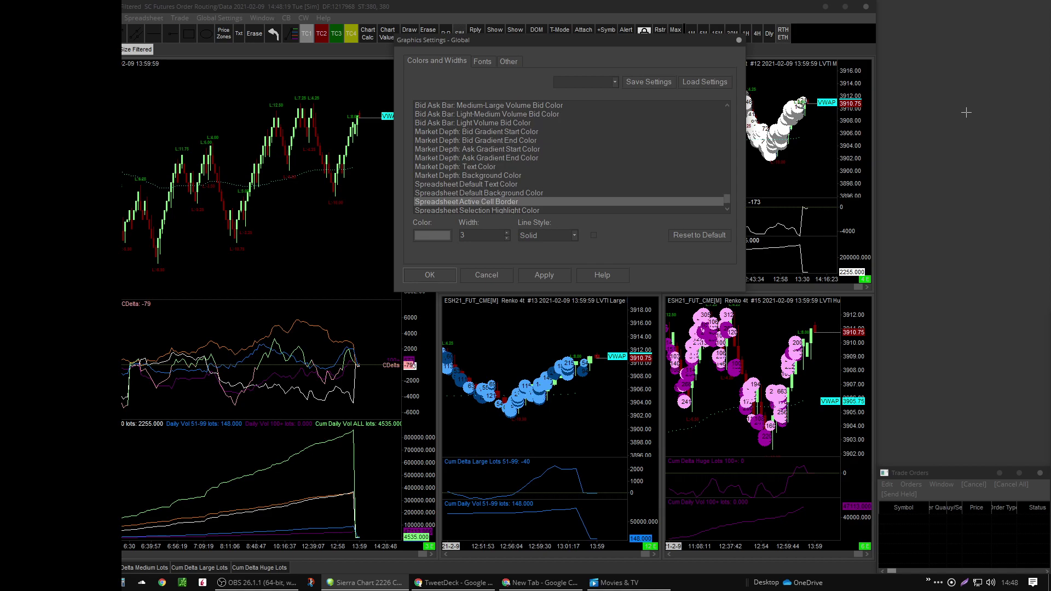
key(Down)
key(Down)
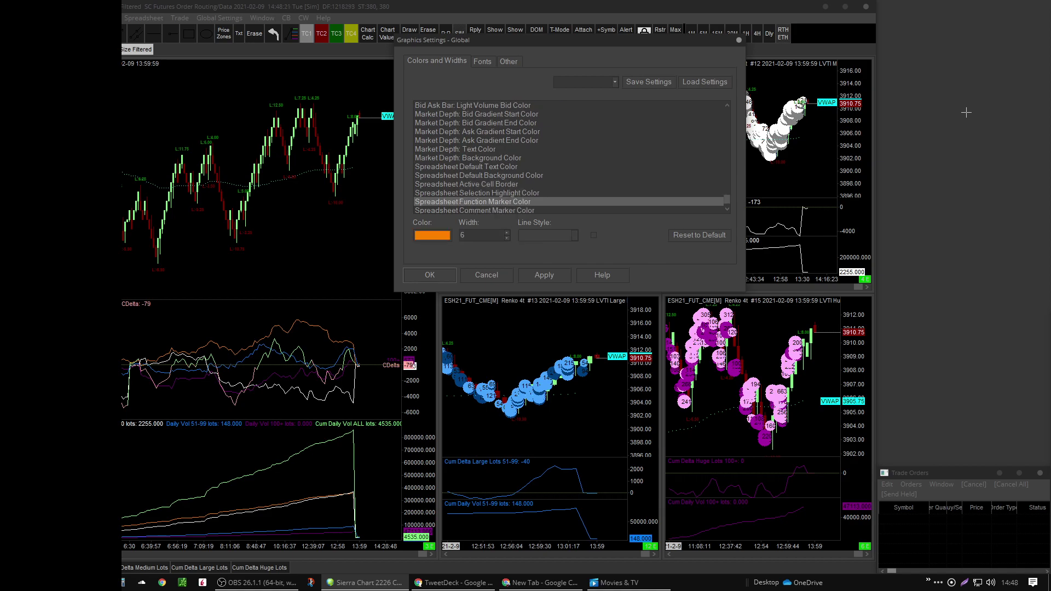
key(Down)
key(Down)
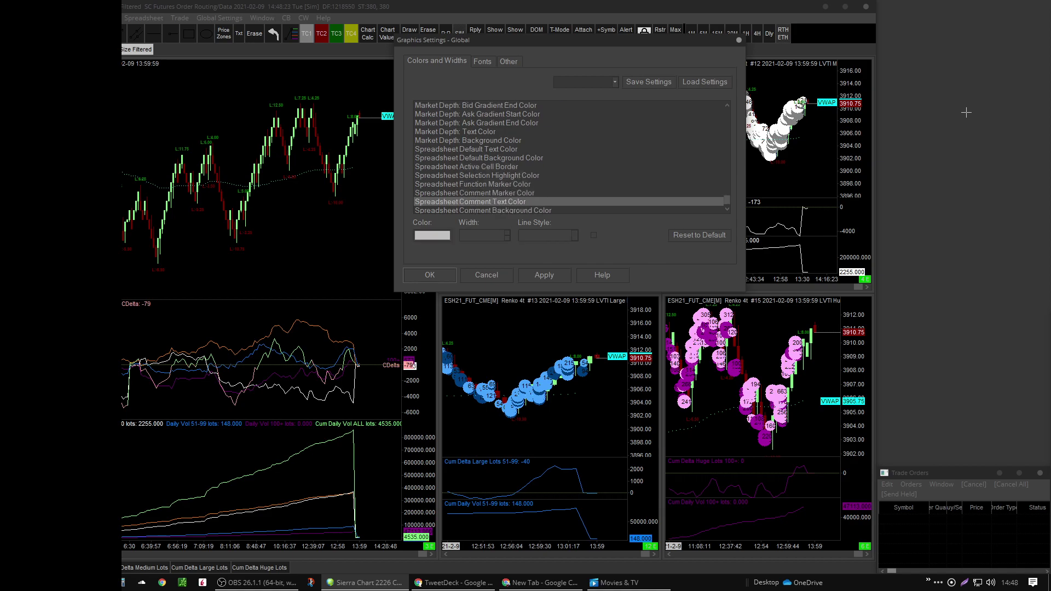
key(Down)
key(Down)
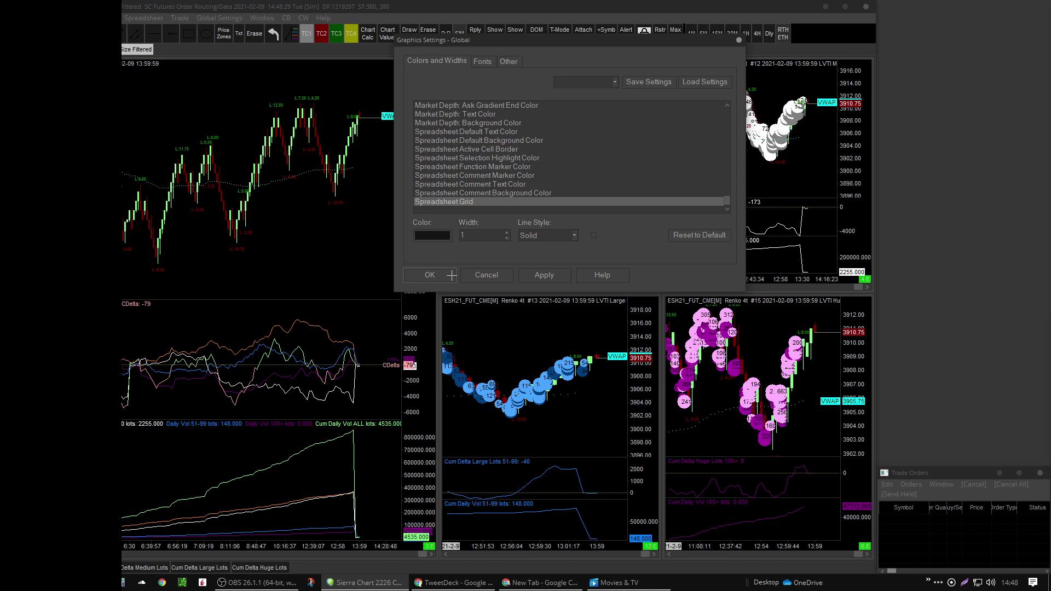
click(430, 275)
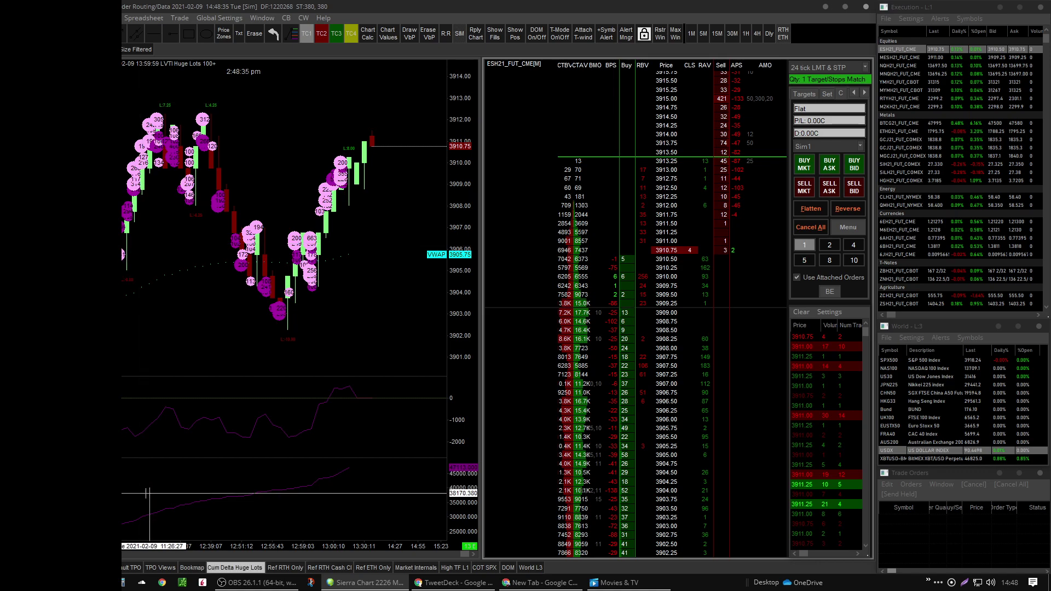
Bring up chart #14, the E-MINI S&P 500 chart with volume profile
key(ctrl+Tab)
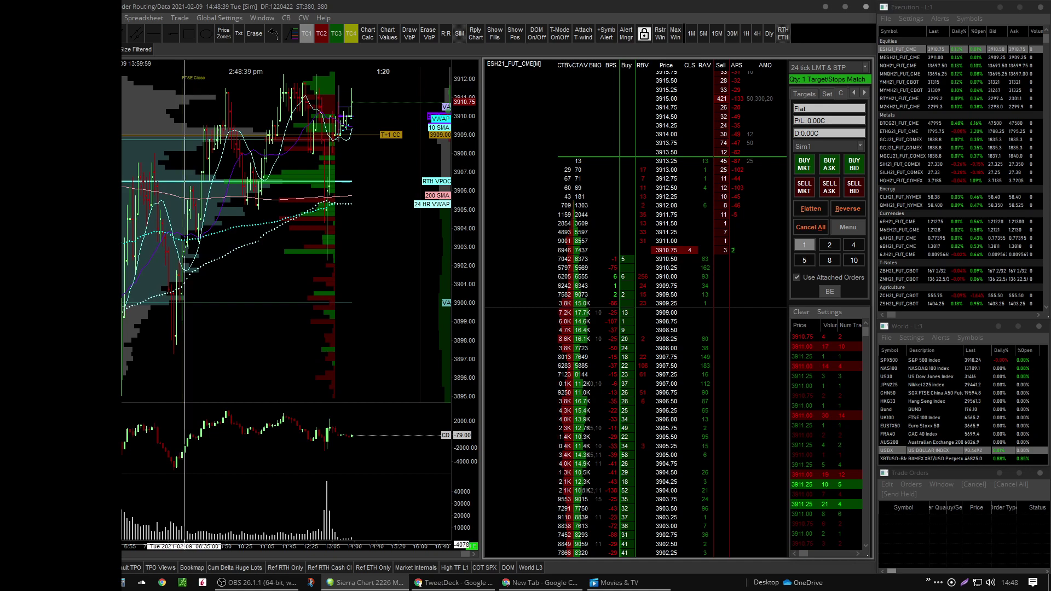
scroll(206, 542, down, 3)
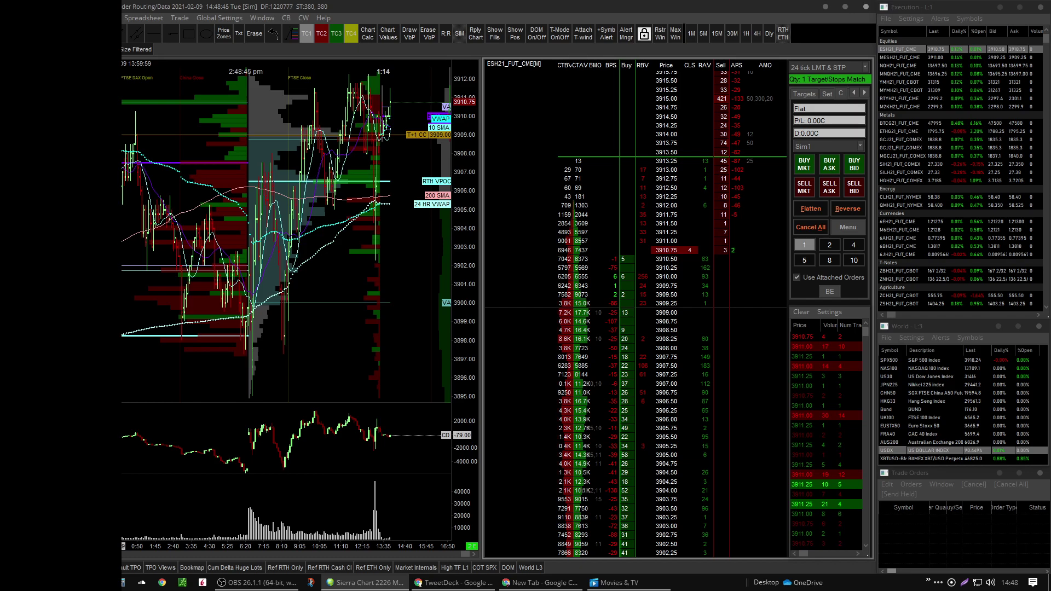
key(alt+c)
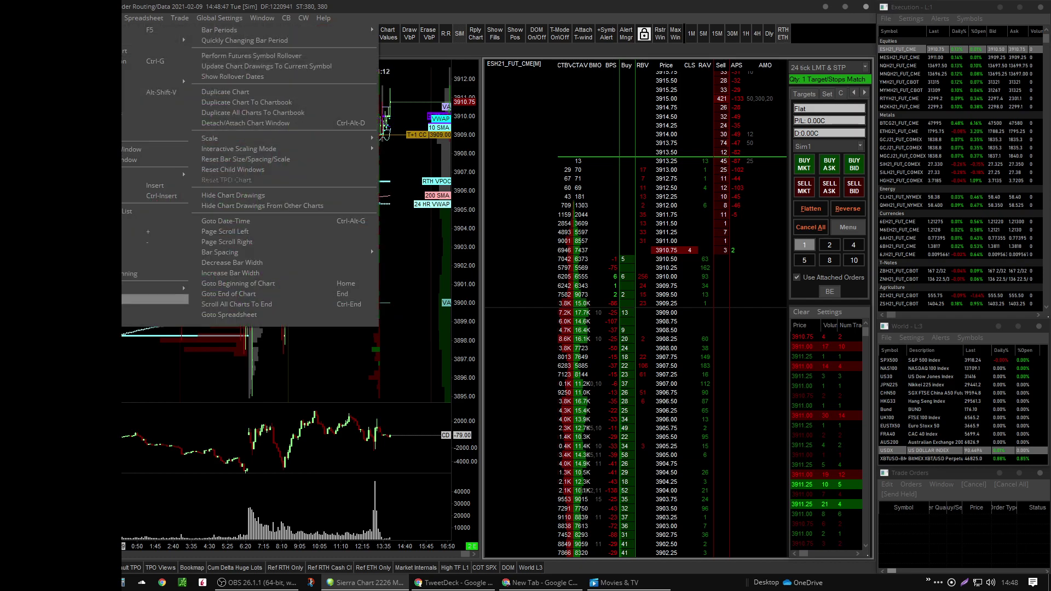
key(Return)
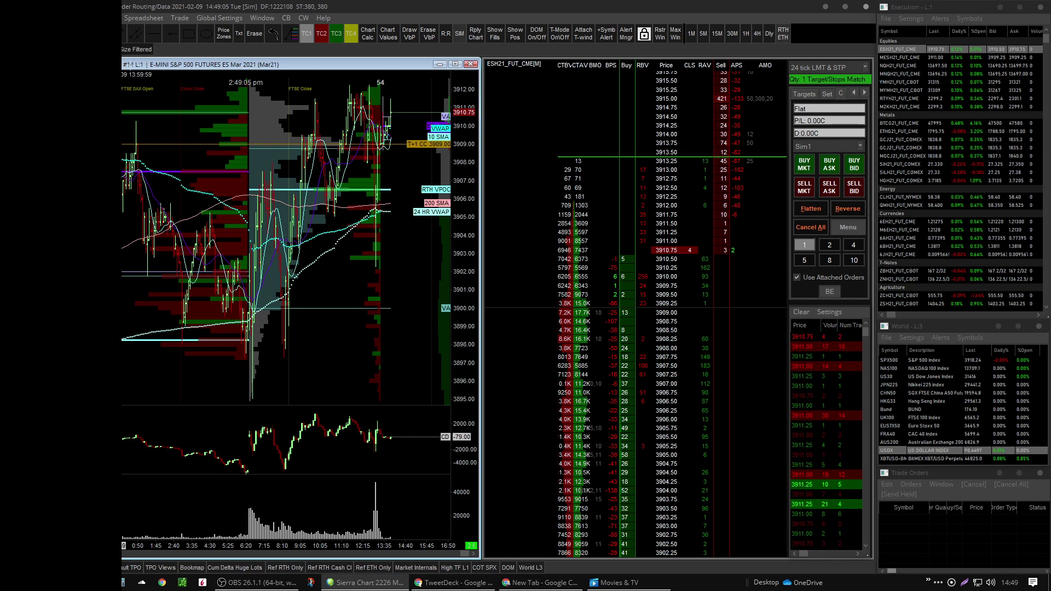
Open and dismiss the Chart menu twice, then open the Window menu
key(alt+c)
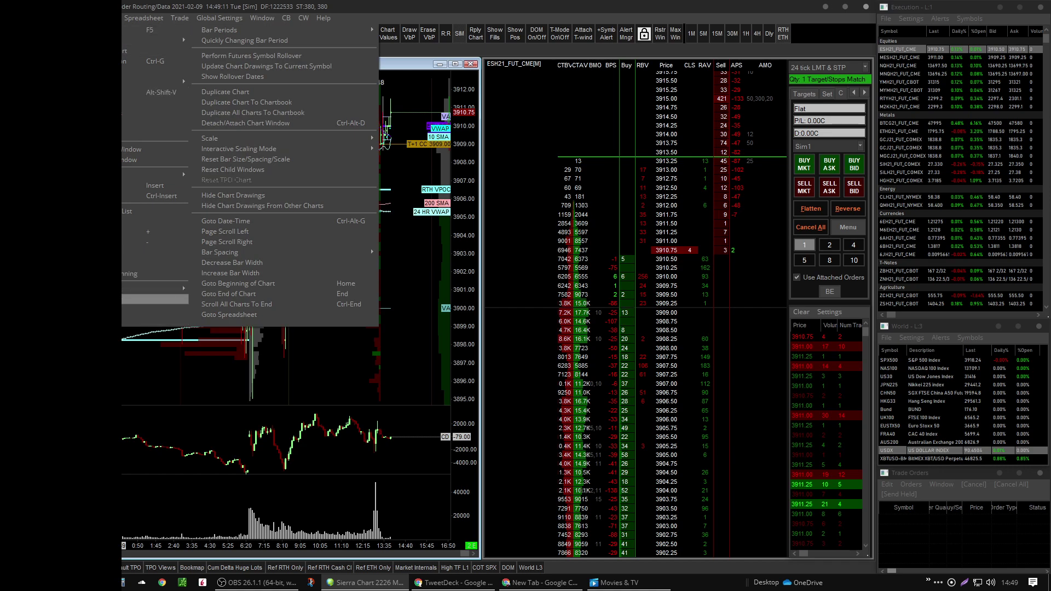
key(Escape)
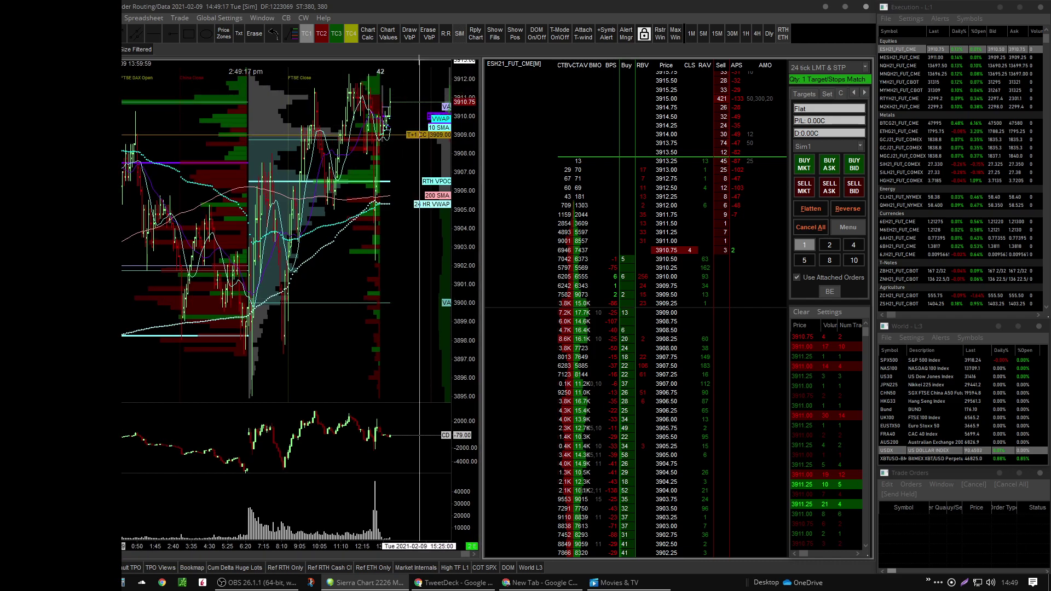
key(alt+c)
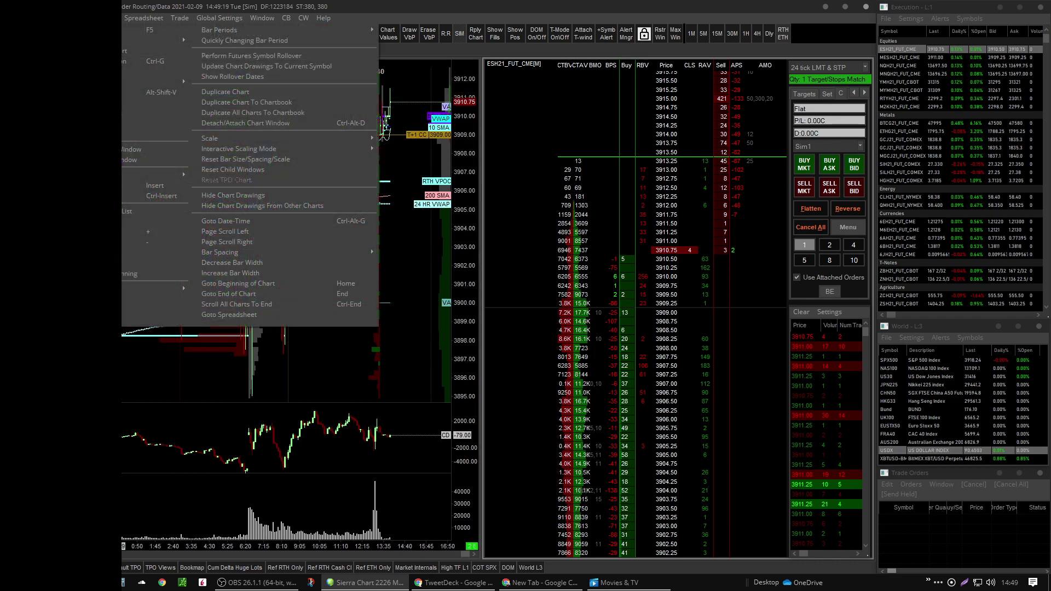
key(Escape)
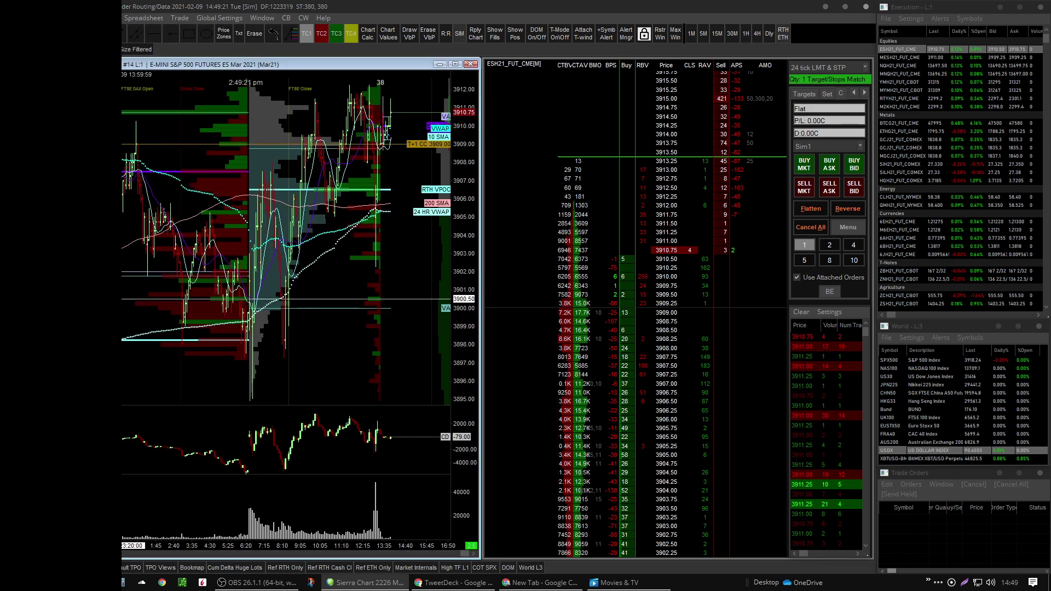
click(258, 18)
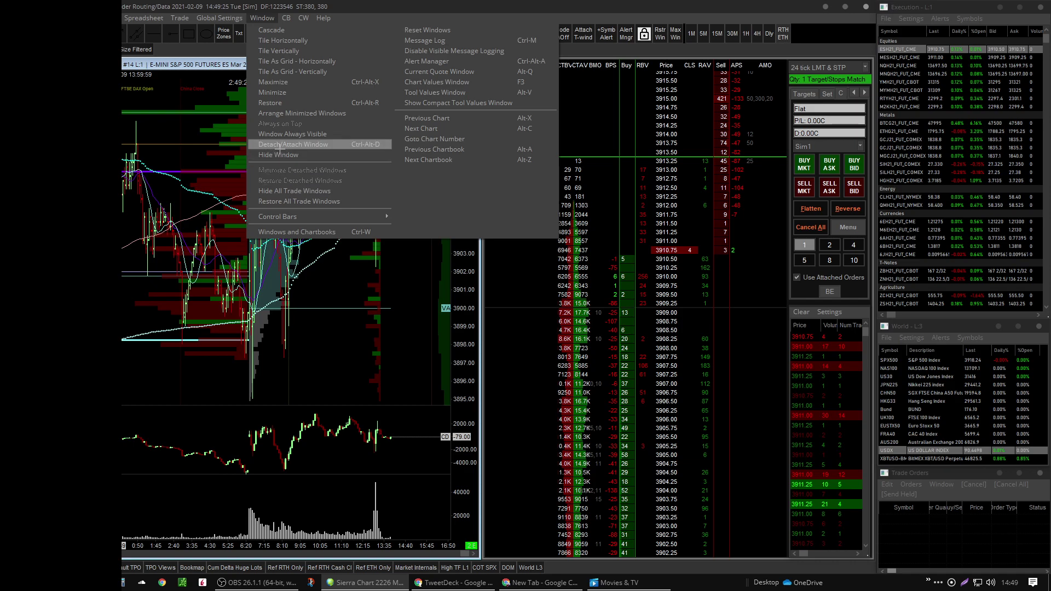
Detach chart #14 into a floating window and shrink it so the DOM ladder shows beside it
click(280, 144)
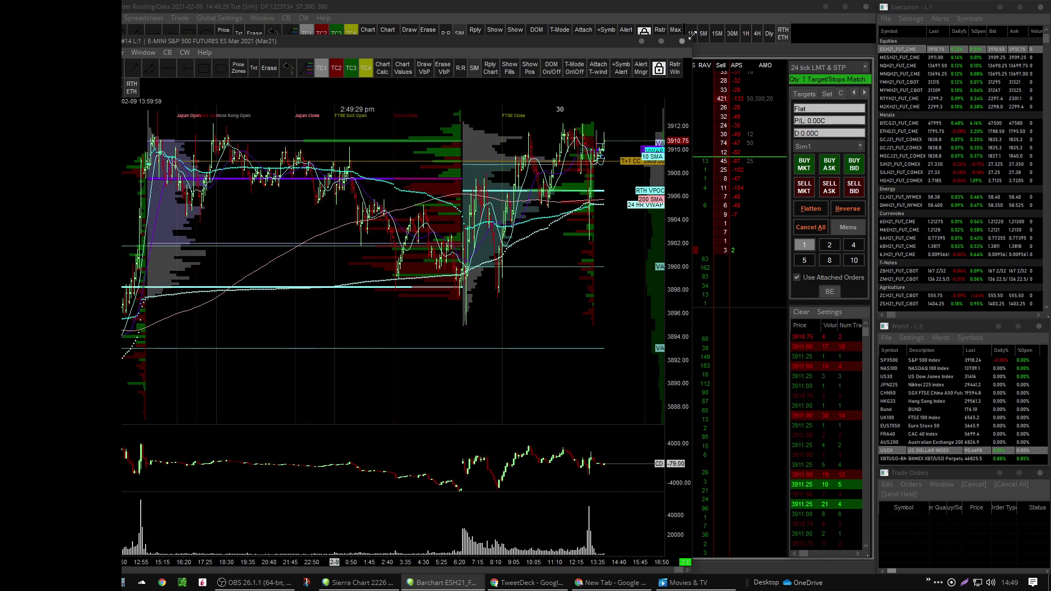
drag(691, 36, 466, 97)
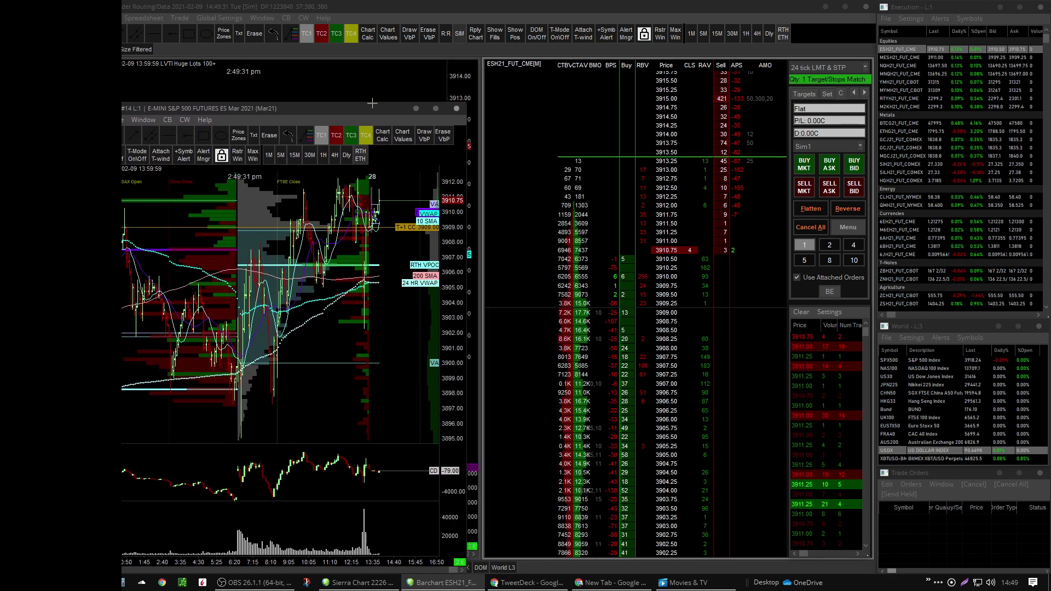
drag(363, 101, 368, 64)
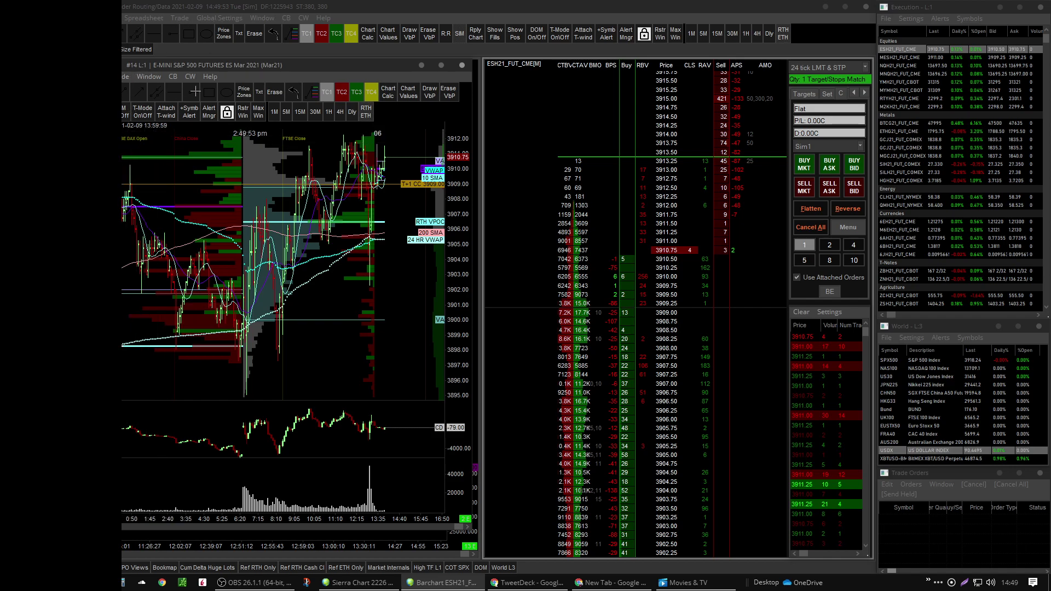
click(149, 76)
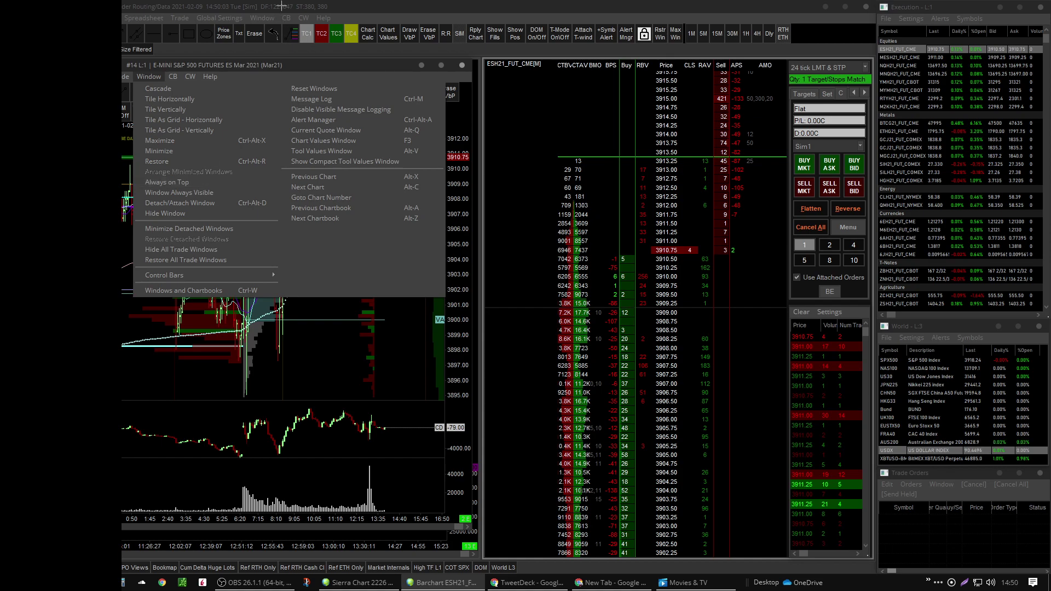
Reattach the floating E-MINI S&P 500 chart using Detach/Attach Window from its Window menu
key(alt+c)
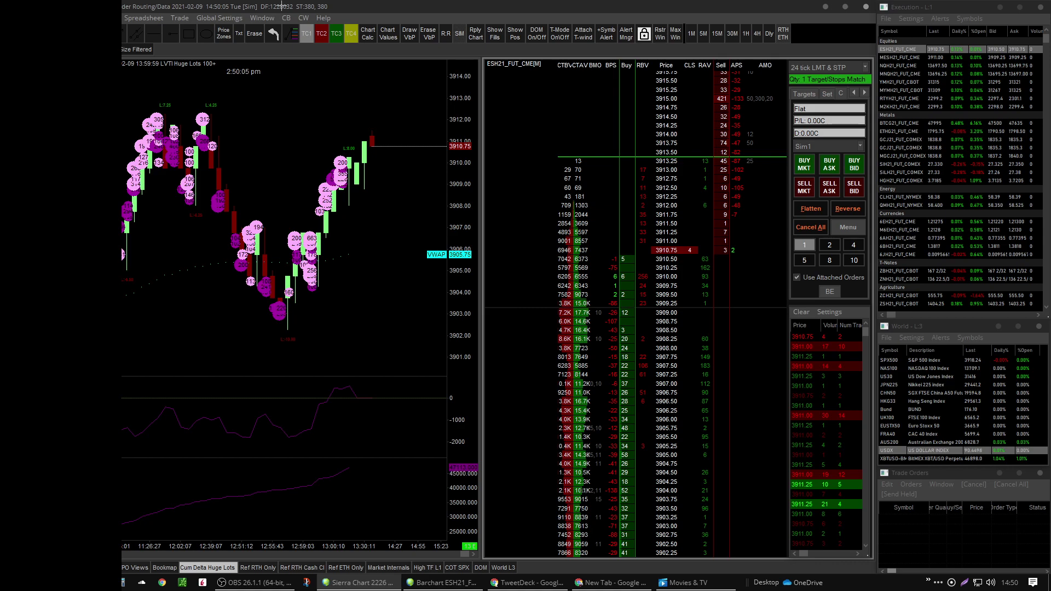
click(431, 584)
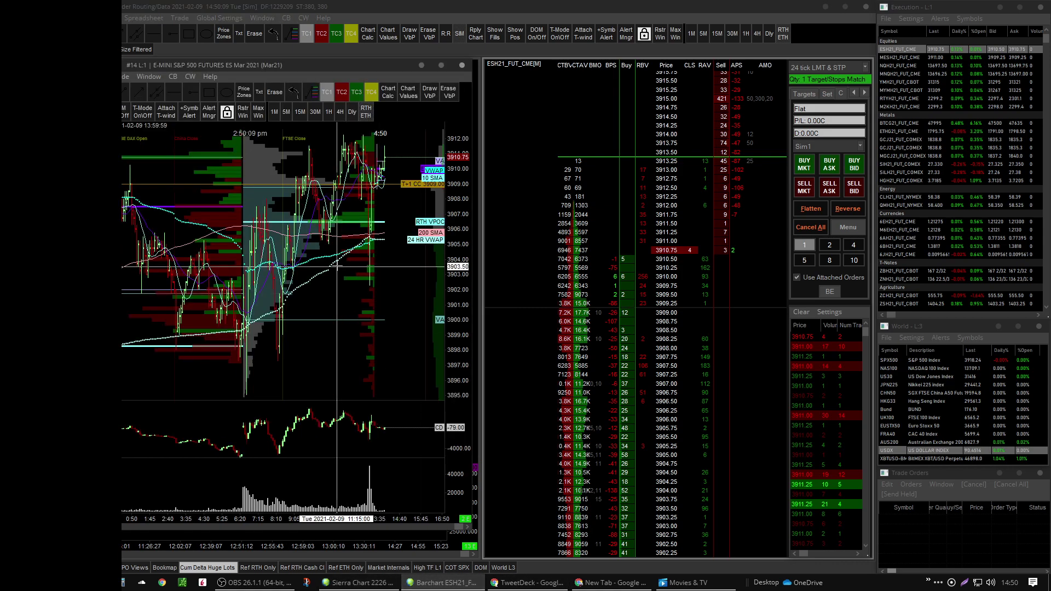
click(149, 77)
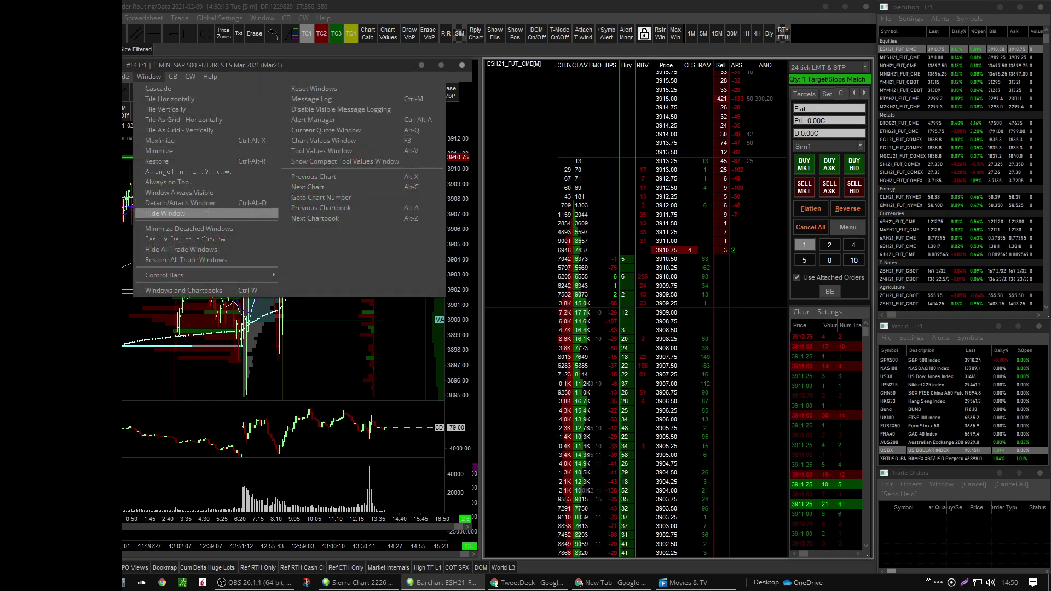
mouse_move(182, 270)
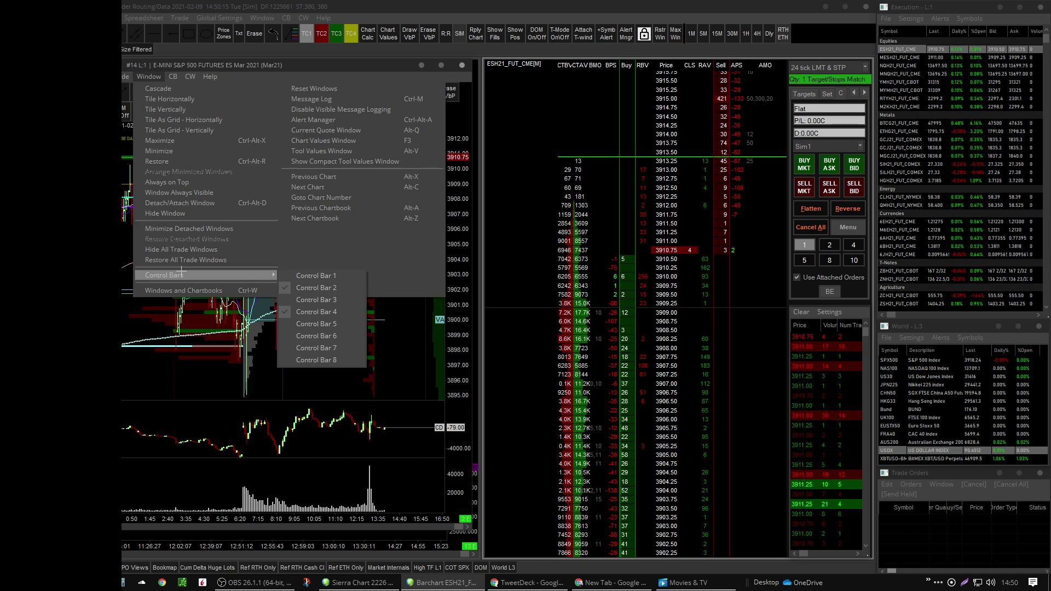
click(180, 203)
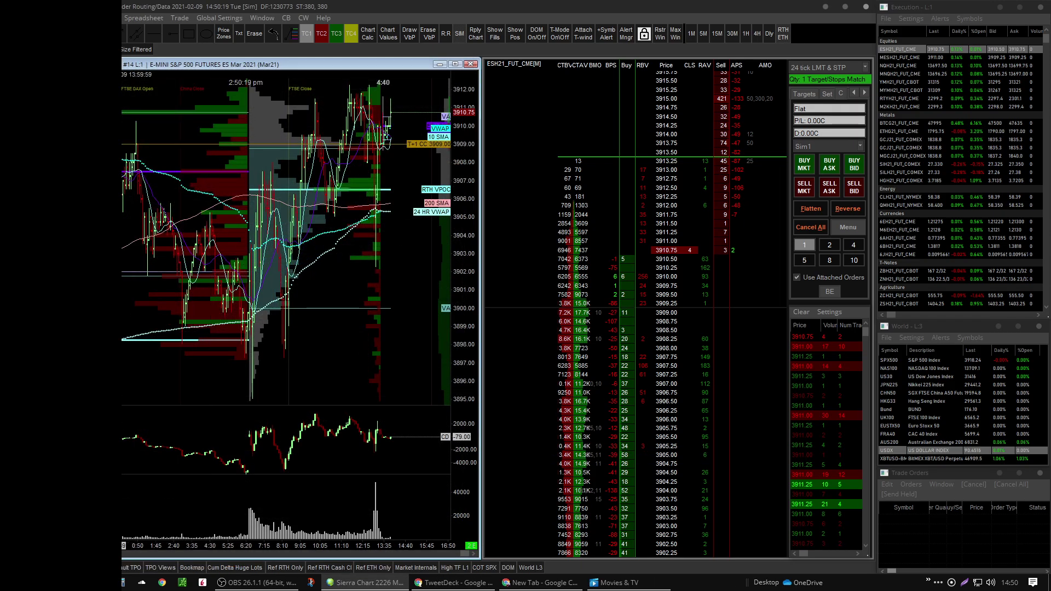
key(alt+c)
Close the chart commands list, leaving chart #14 without a title bar beside the ESH21 DOM
click(245, 123)
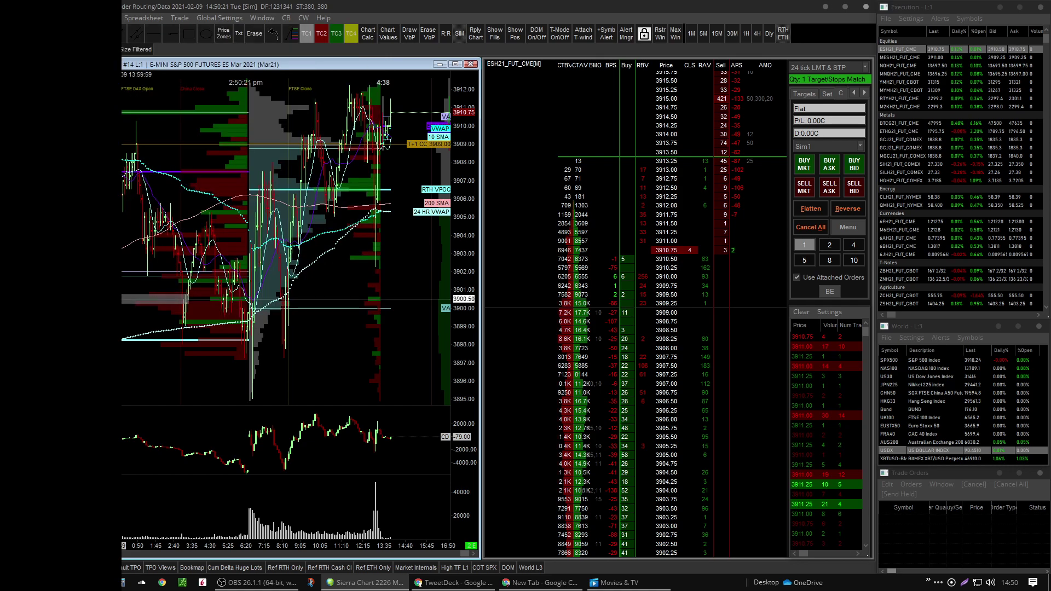